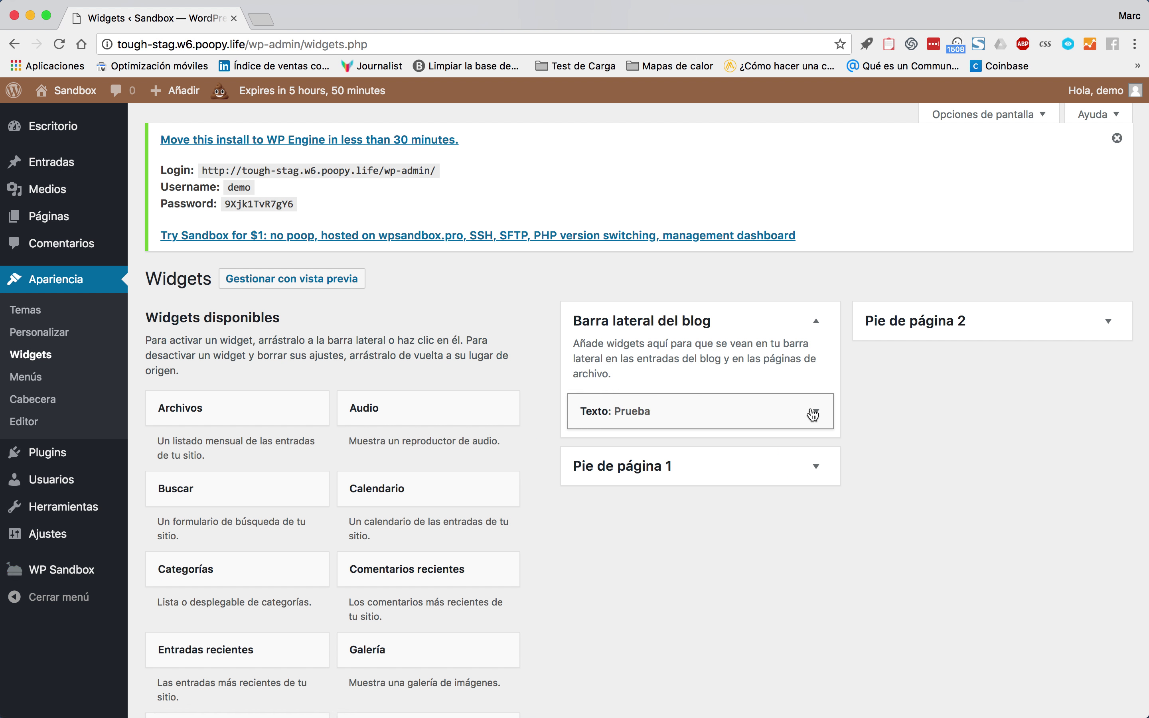
# Review the title and text of the Prueba widget in Barra lateral del blog, and close it unchanged.
pyautogui.scroll(-3, 813, 414)
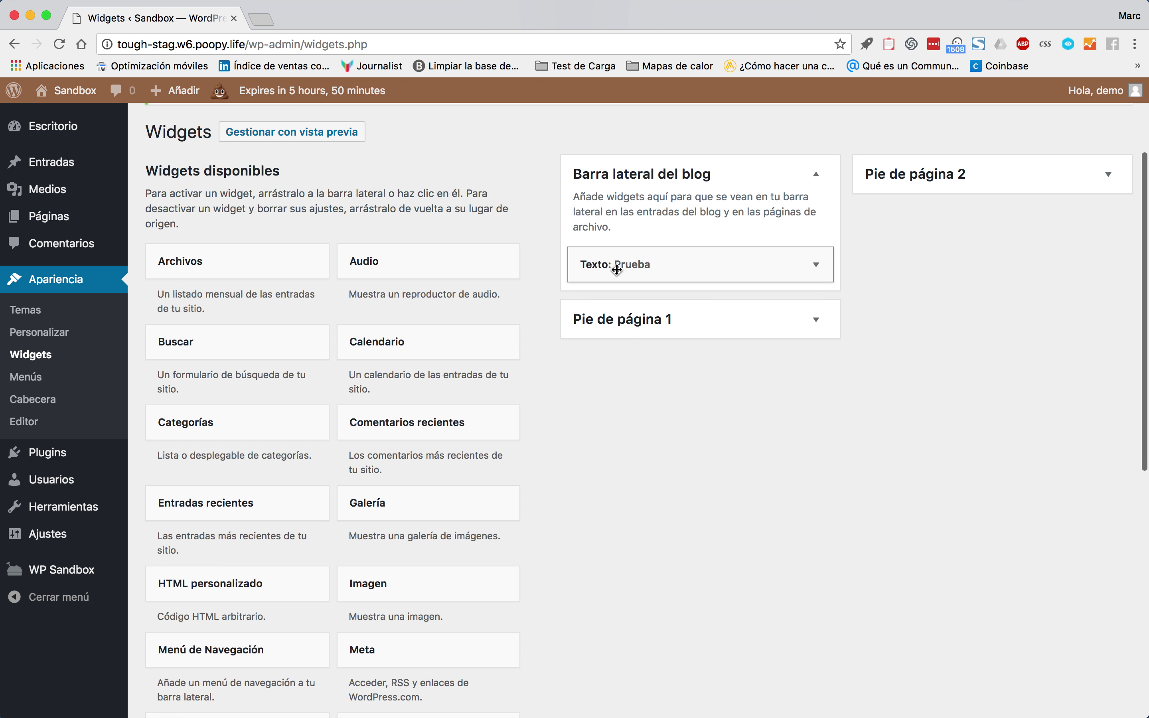
pyautogui.click(816, 266)
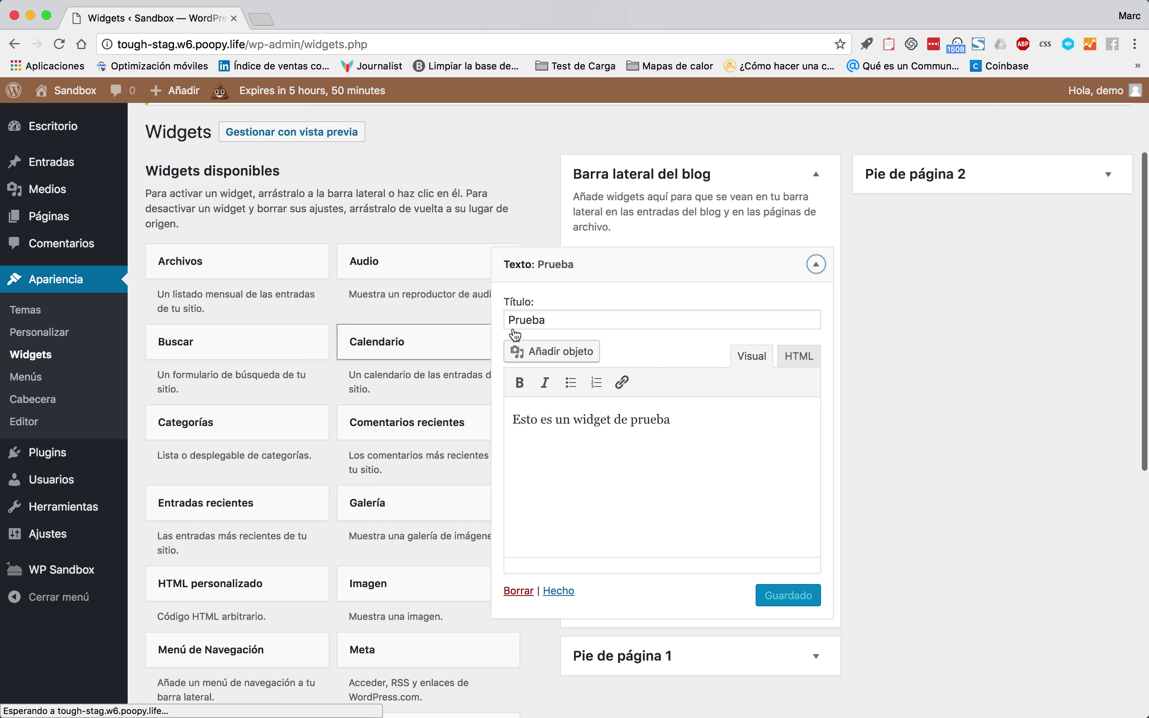
pyautogui.moveTo(539, 426); pyautogui.dragTo(670, 425)
pyautogui.click(633, 423)
pyautogui.scroll(-3, 612, 486)
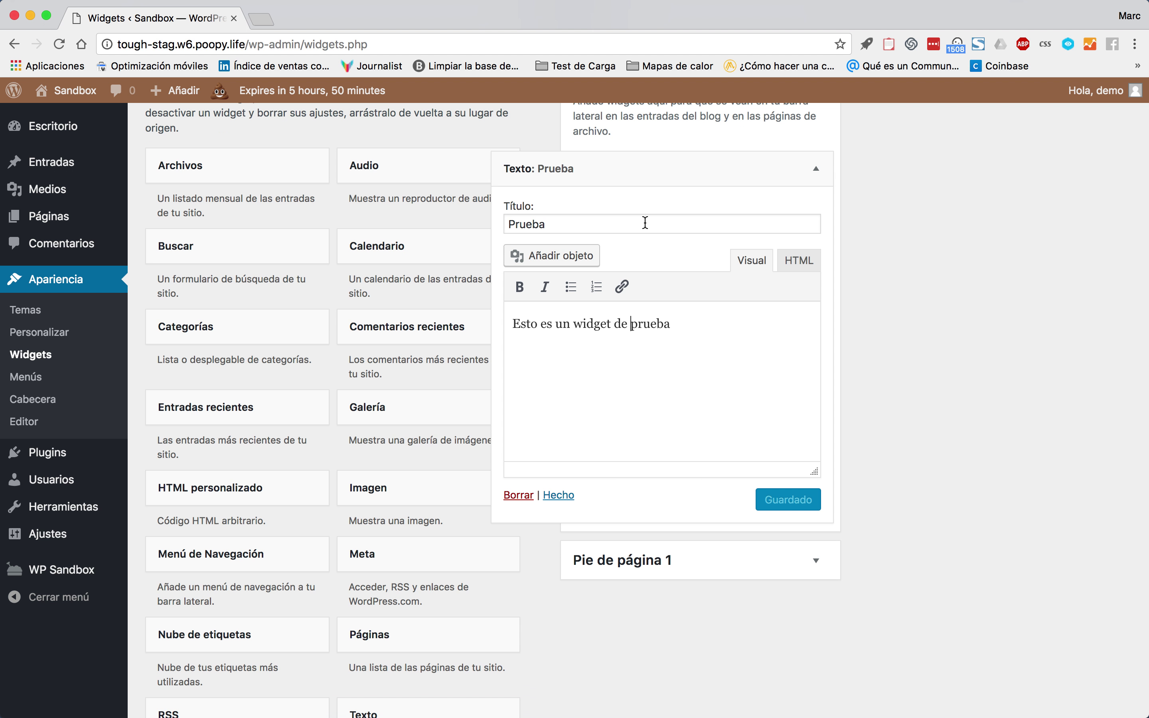
pyautogui.click(559, 495)
pyautogui.scroll(3, 668, 439)
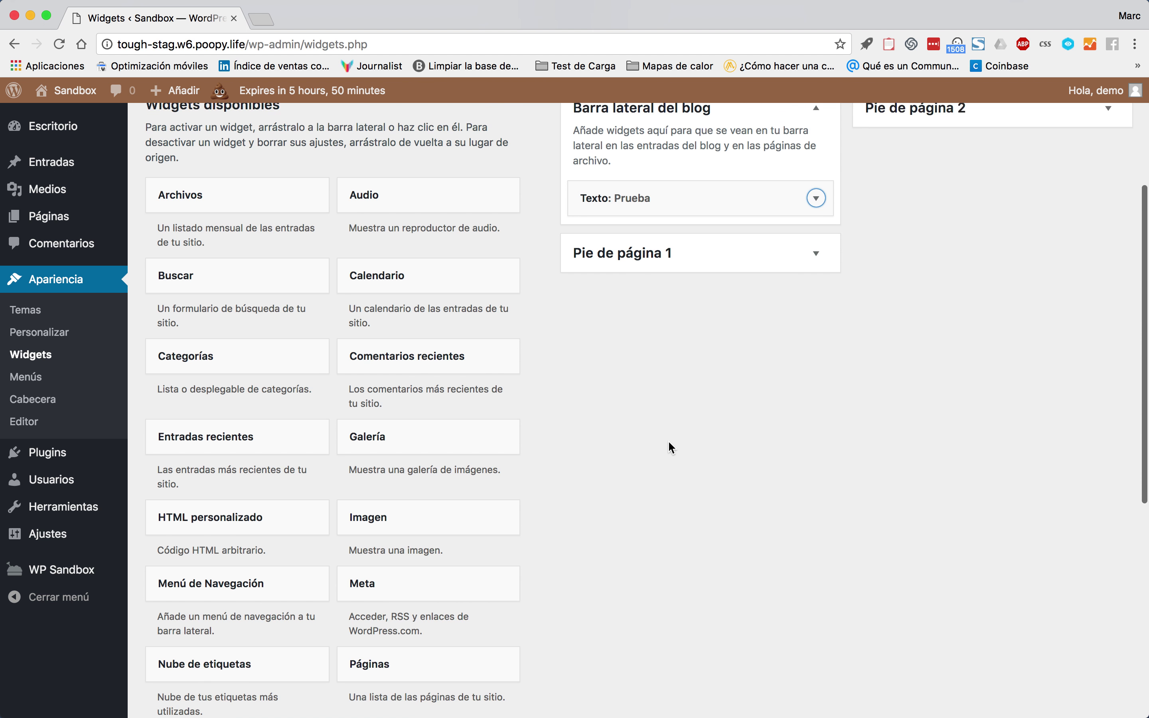
# Open the Sandbox site in a new browser tab and check the Prueba widget beside the blog posts.
pyautogui.rightClick(82, 97)
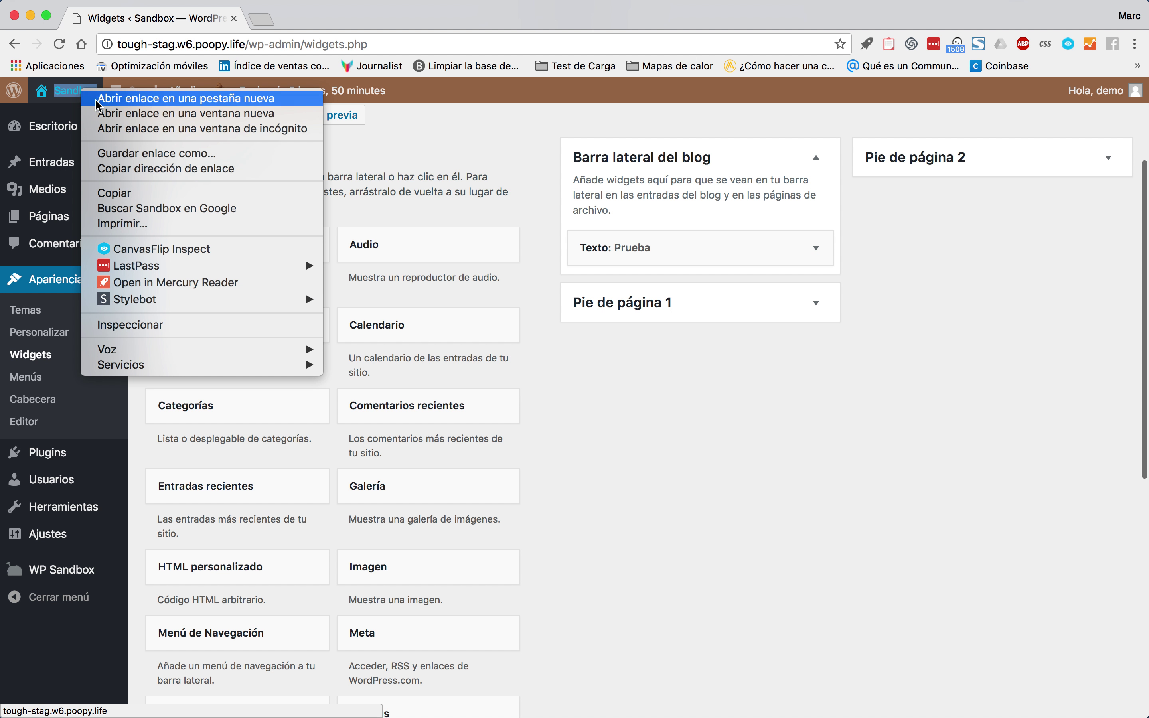
pyautogui.click(88, 97)
pyautogui.click(276, 23)
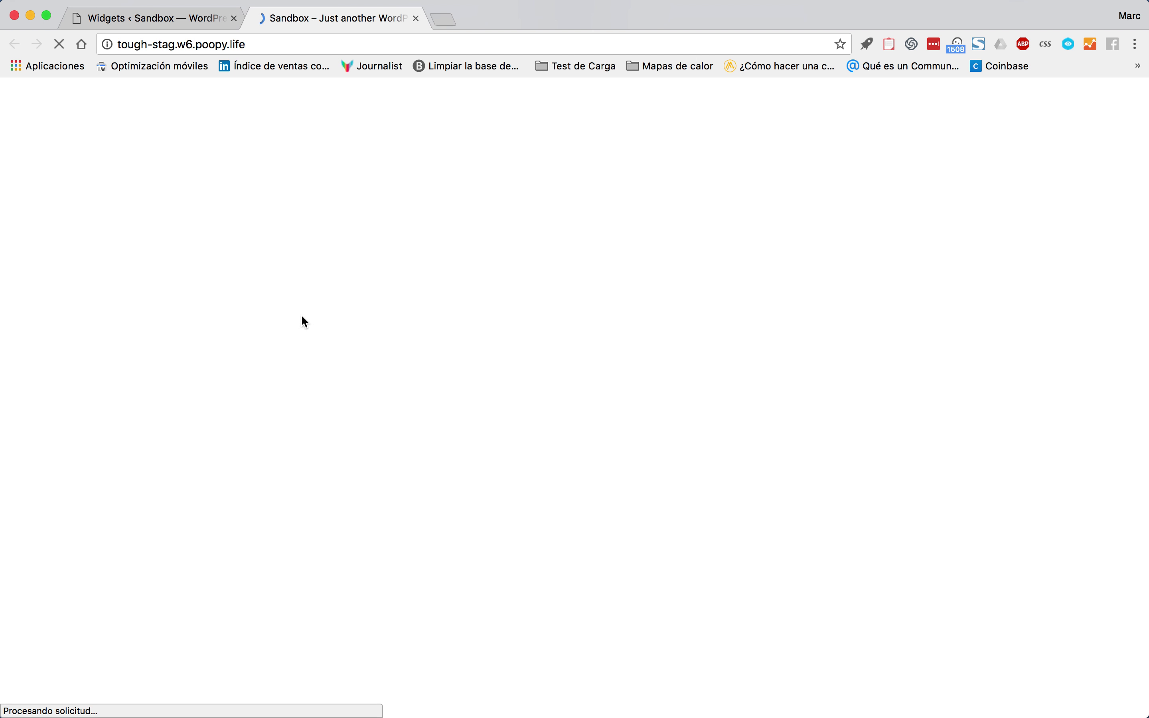
pyautogui.scroll(-2, 304, 321)
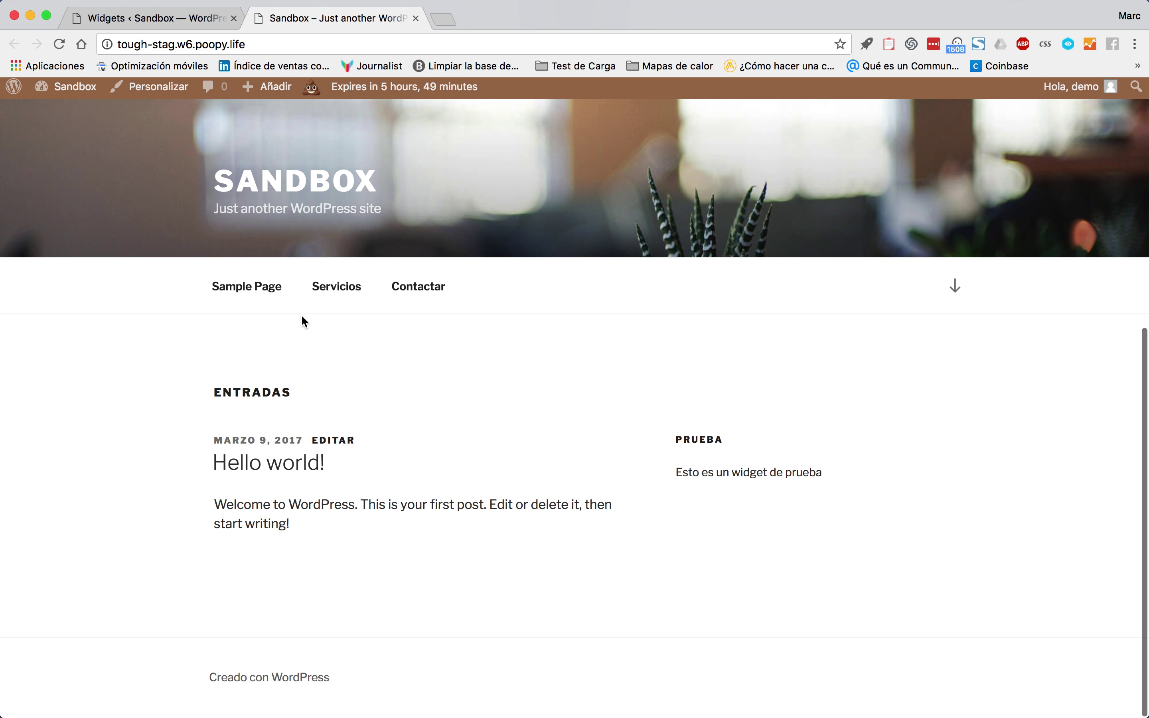
pyautogui.moveTo(676, 442); pyautogui.dragTo(765, 477)
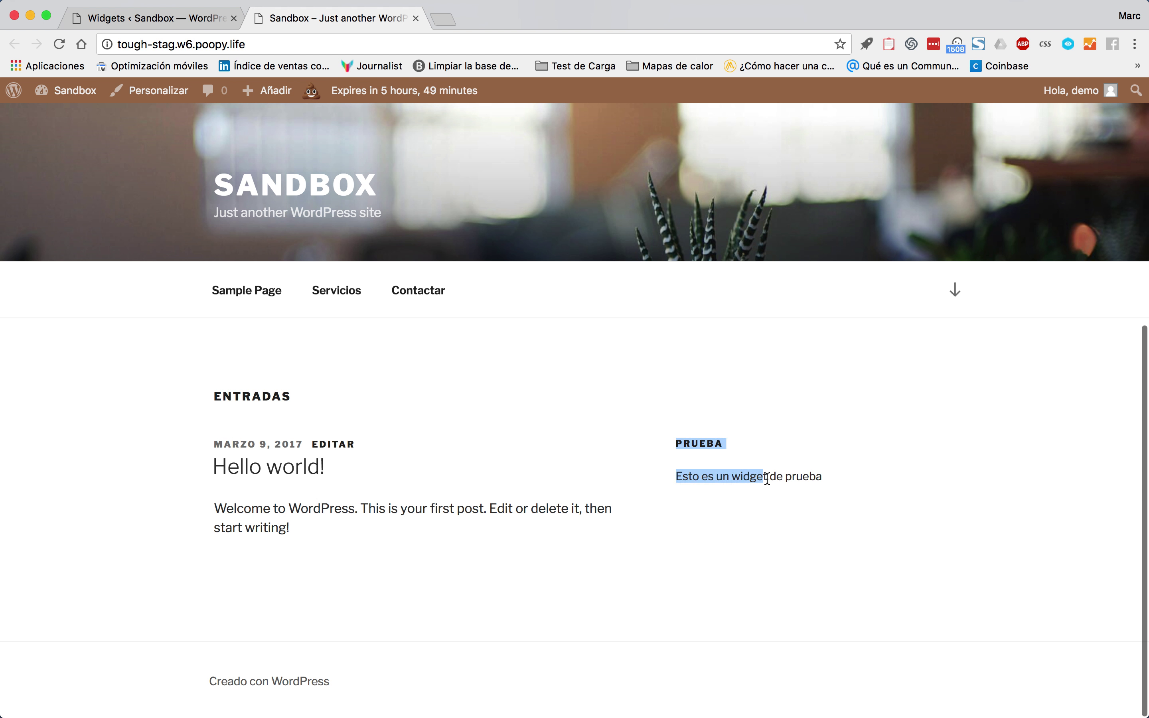
# Check Sample Page for the sidebar widget and return to the site's home page.
pyautogui.click(249, 298)
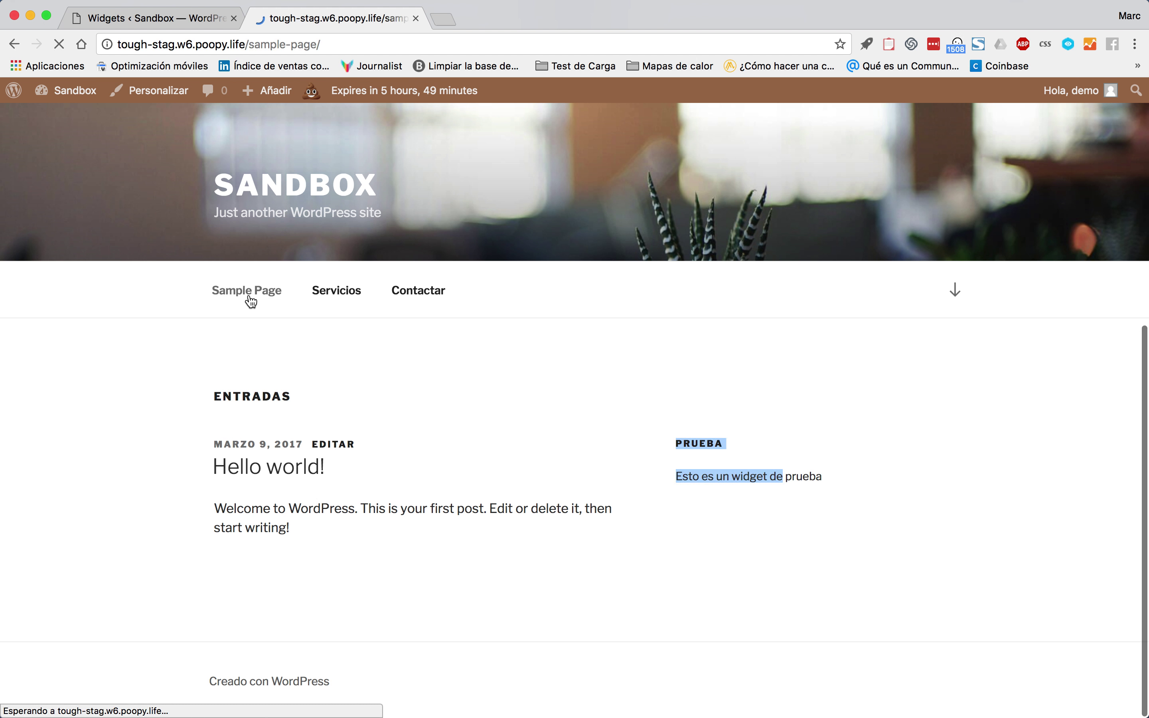
pyautogui.scroll(-5, 330, 457)
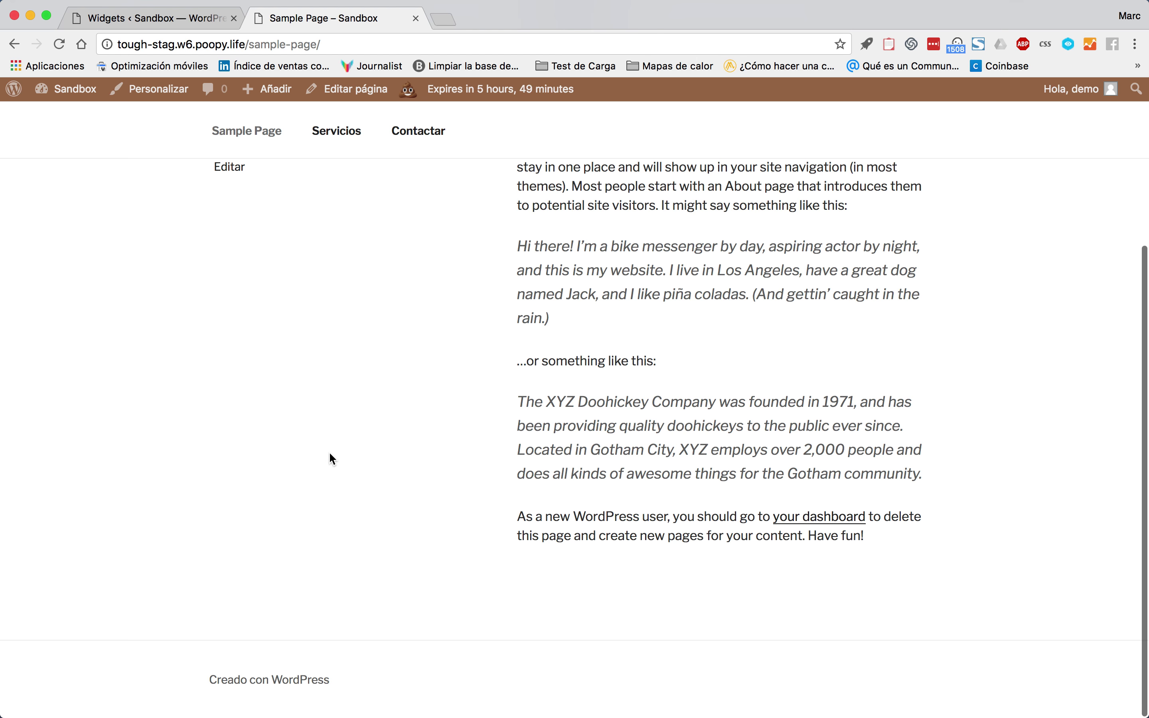
pyautogui.scroll(5, 330, 457)
pyautogui.click(268, 158)
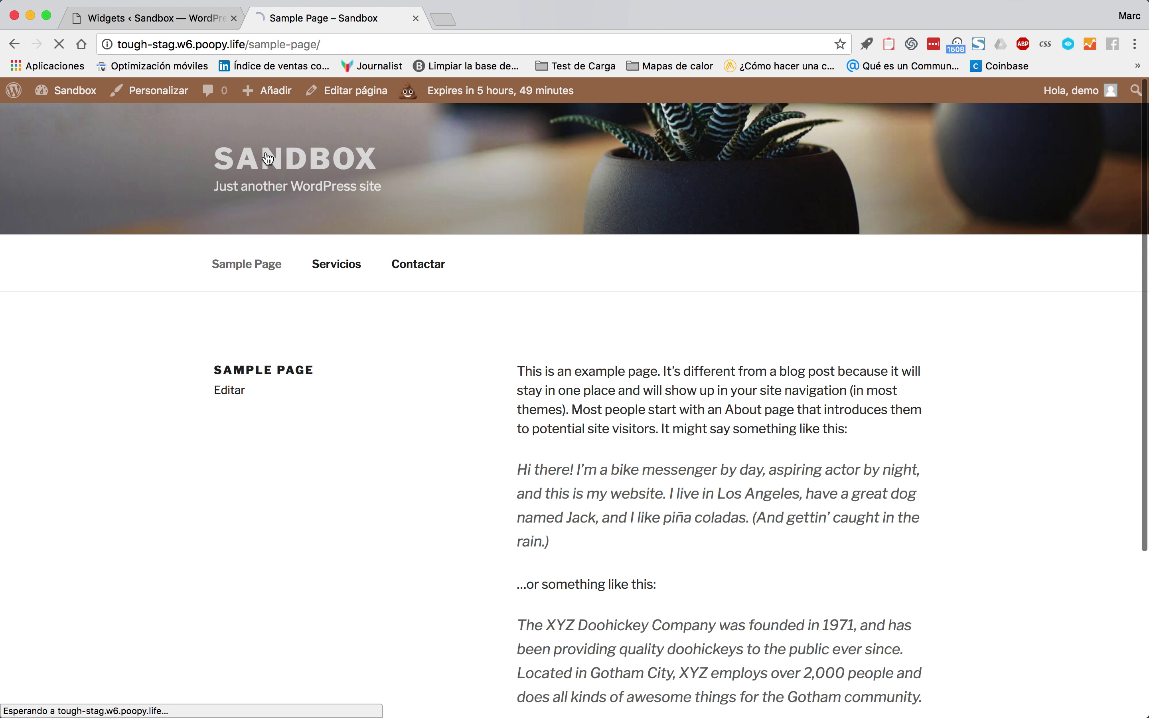
# Return to the Widgets administration page and open the theme customizer.
pyautogui.click(182, 19)
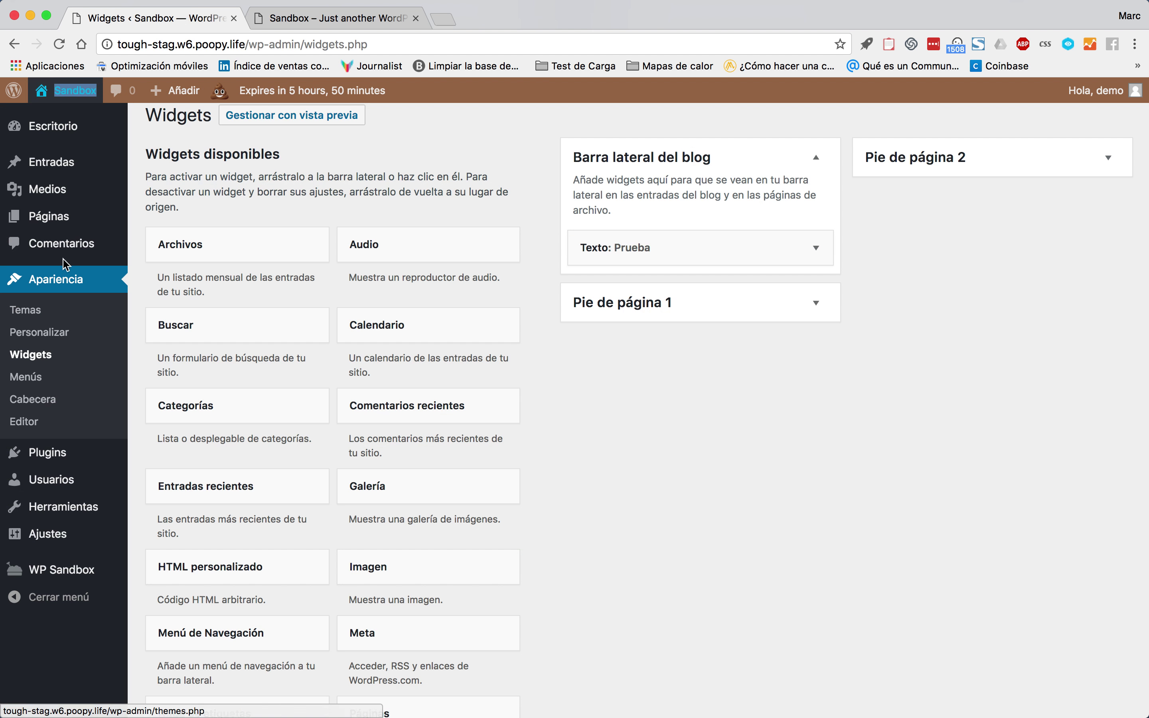
pyautogui.moveTo(68, 457)
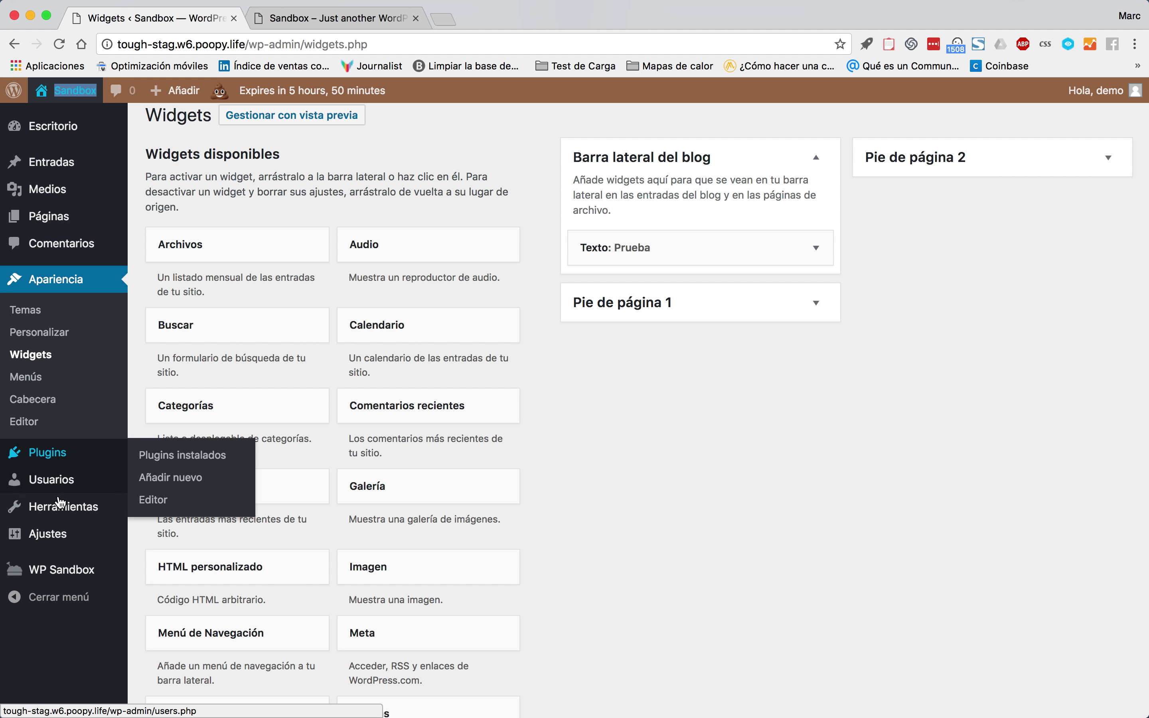
pyautogui.moveTo(54, 538)
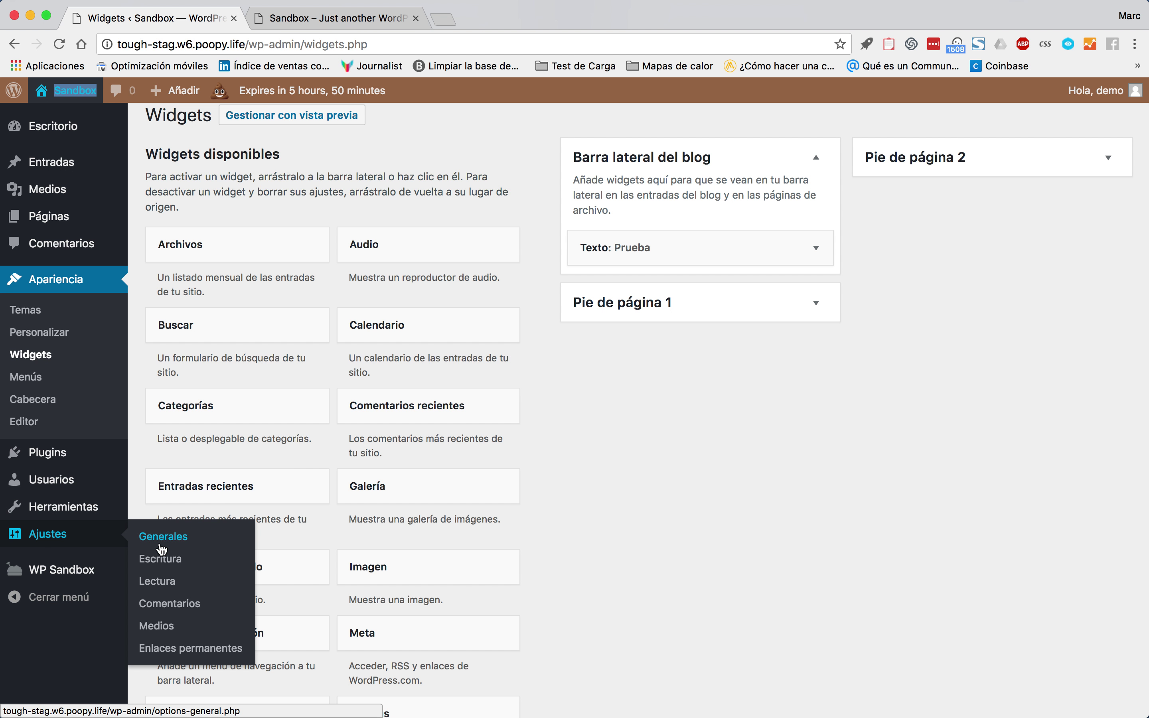
pyautogui.moveTo(96, 526)
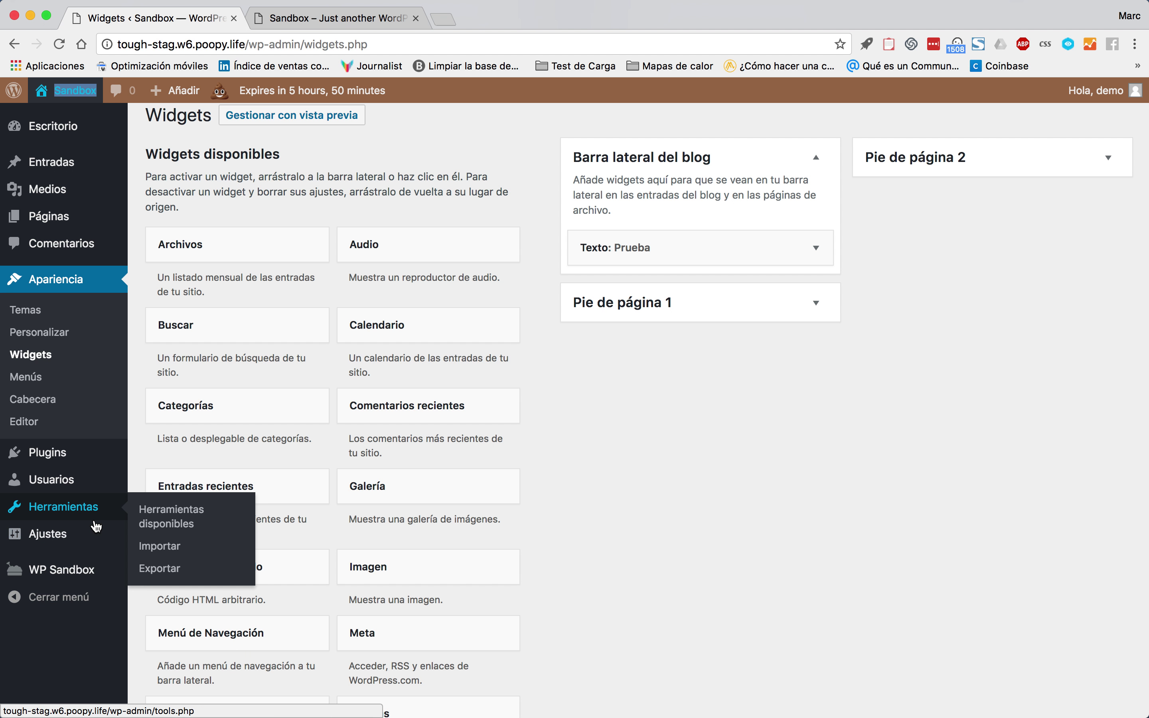
pyautogui.click(51, 339)
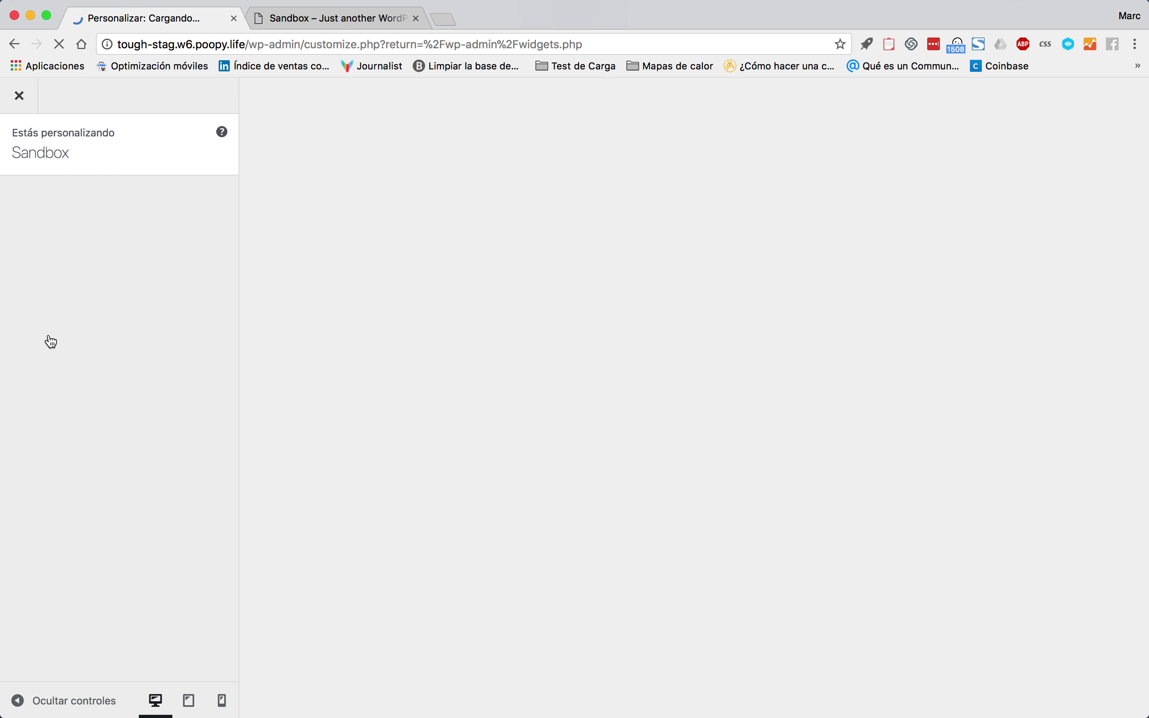
# Look through the Identidad del sitio and Cabecera multimedia settings in the customizer.
pyautogui.click(93, 275)
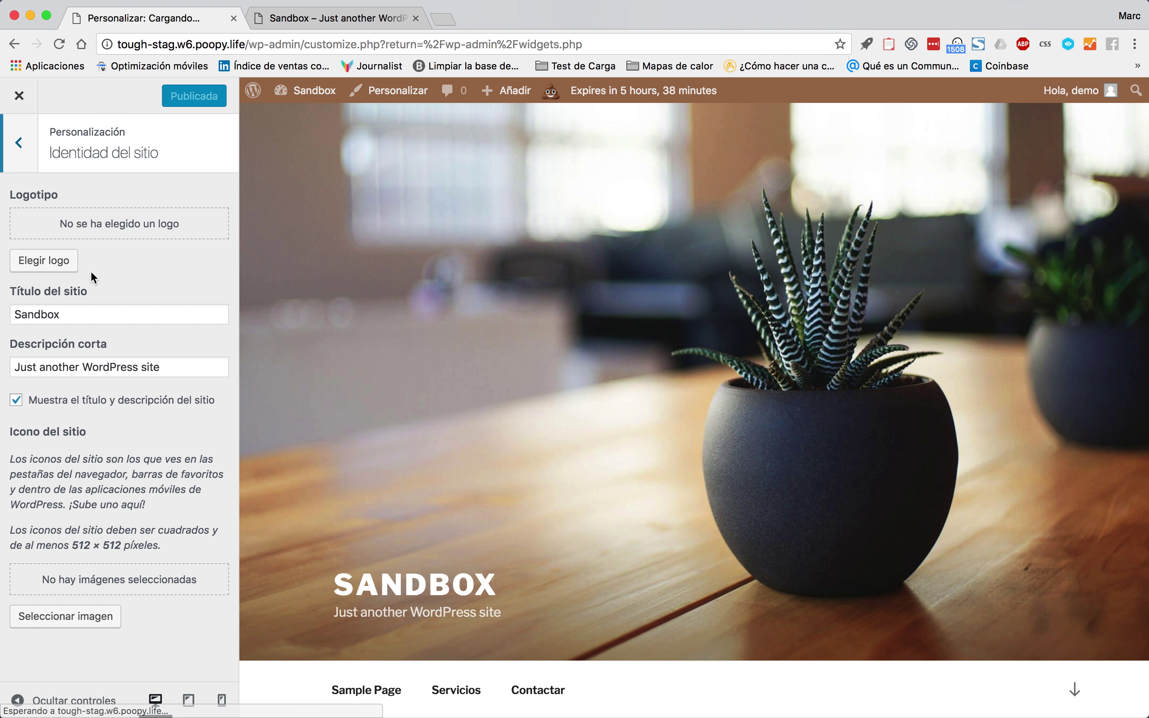
pyautogui.click(24, 151)
pyautogui.click(85, 340)
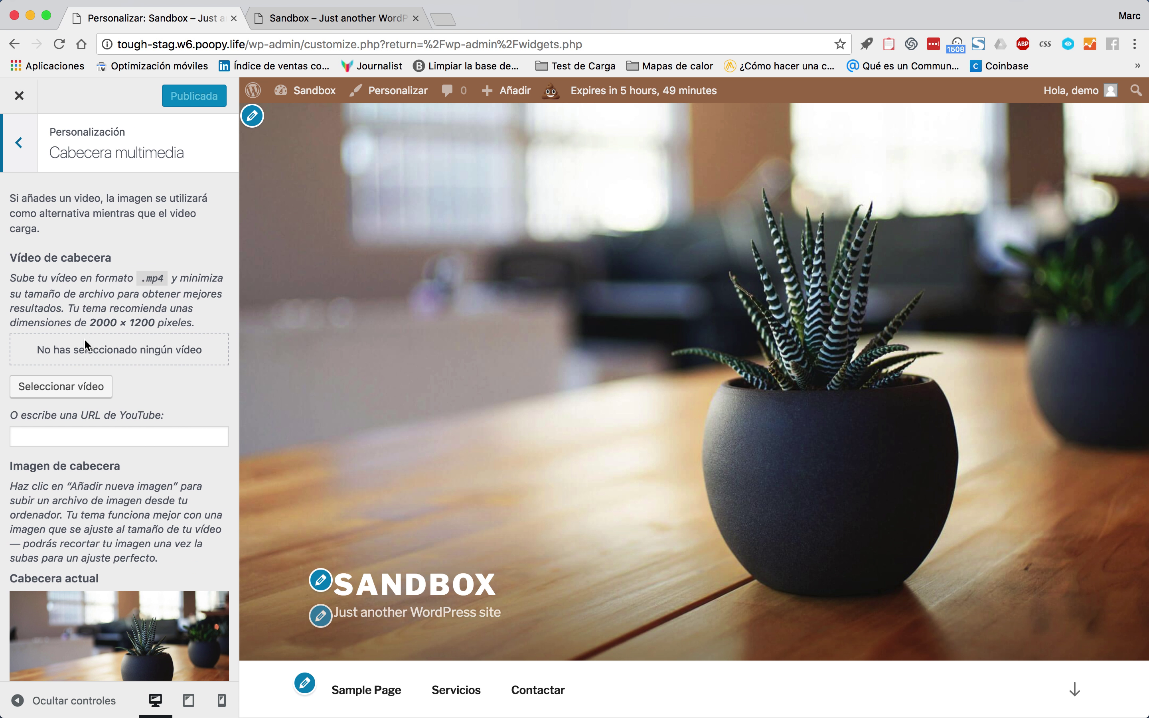
pyautogui.scroll(-3, 85, 339)
pyautogui.scroll(3, 58, 284)
pyautogui.click(20, 147)
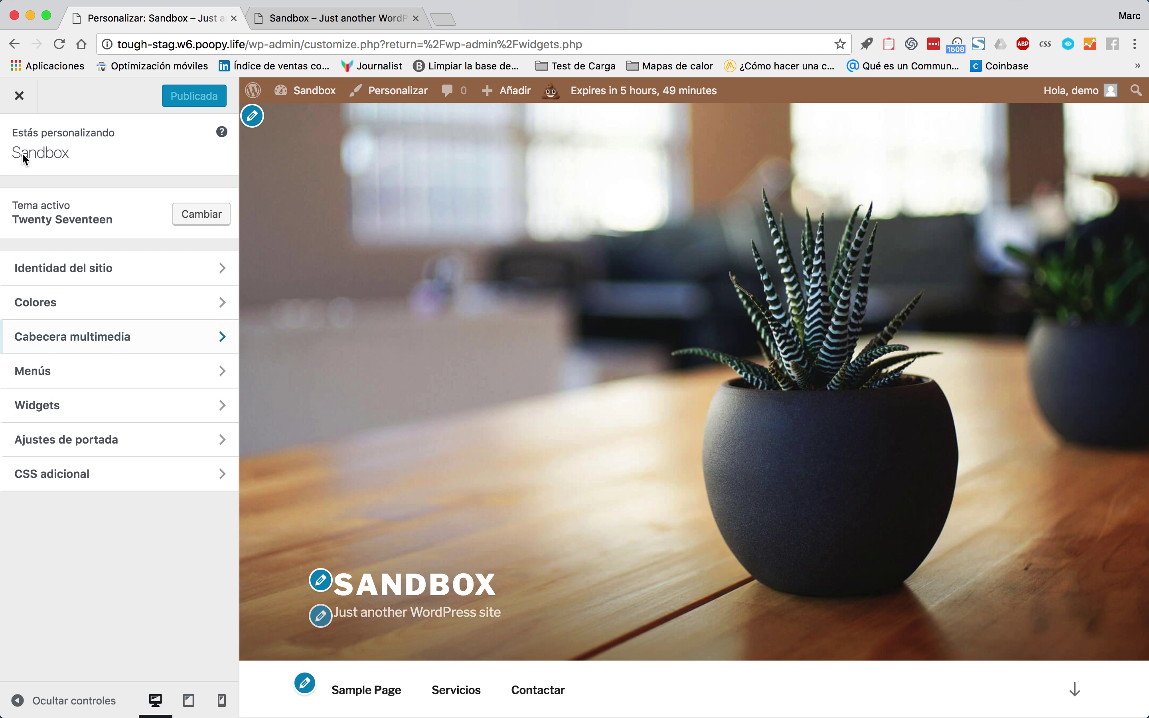
# Inspect the Prueba text widget under the customizer's Barra lateral del blog widgets, and exit the customizer.
pyautogui.click(86, 411)
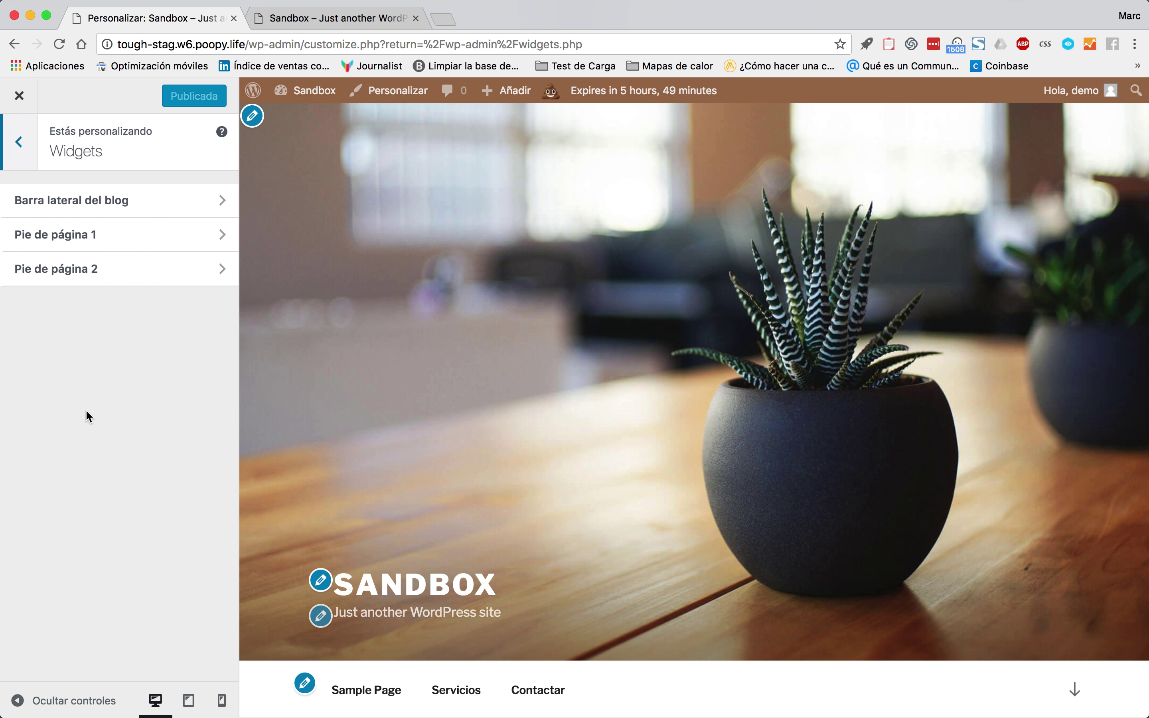
pyautogui.click(70, 212)
pyautogui.click(212, 264)
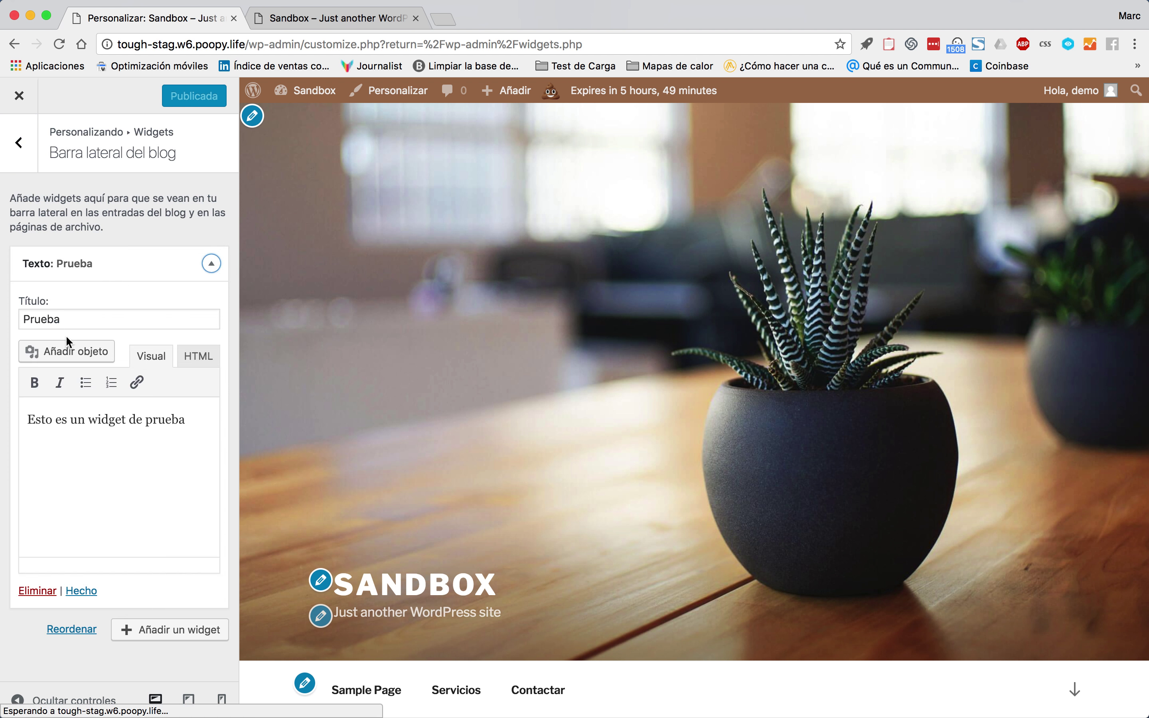
pyautogui.click(210, 264)
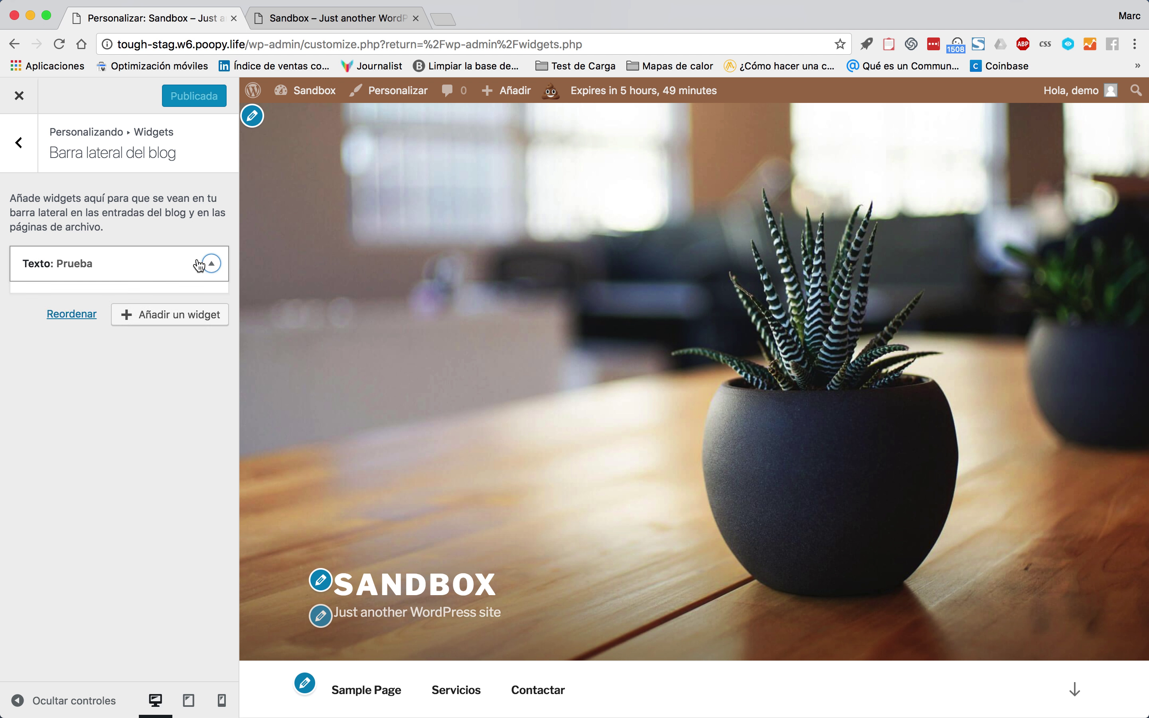
pyautogui.click(22, 105)
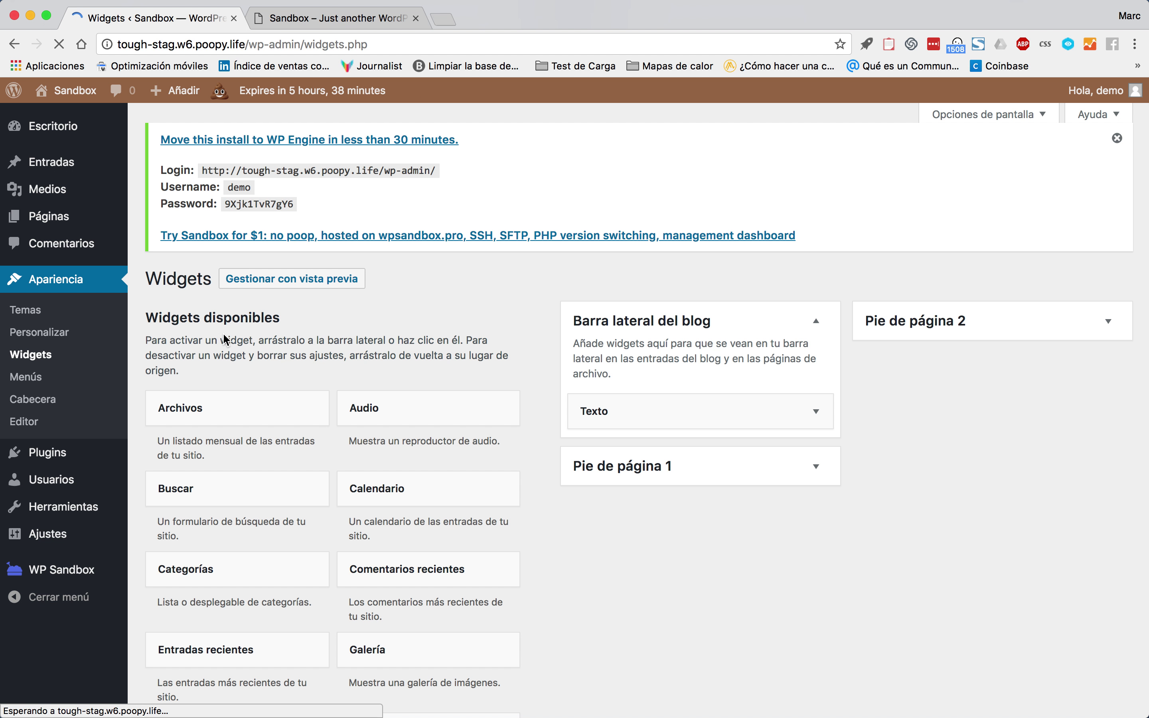
# Move the Prueba text widget from Barra lateral del blog to Pie de página 1 and review its contents.
pyautogui.moveTo(813, 409); pyautogui.dragTo(718, 493)
pyautogui.click(798, 516)
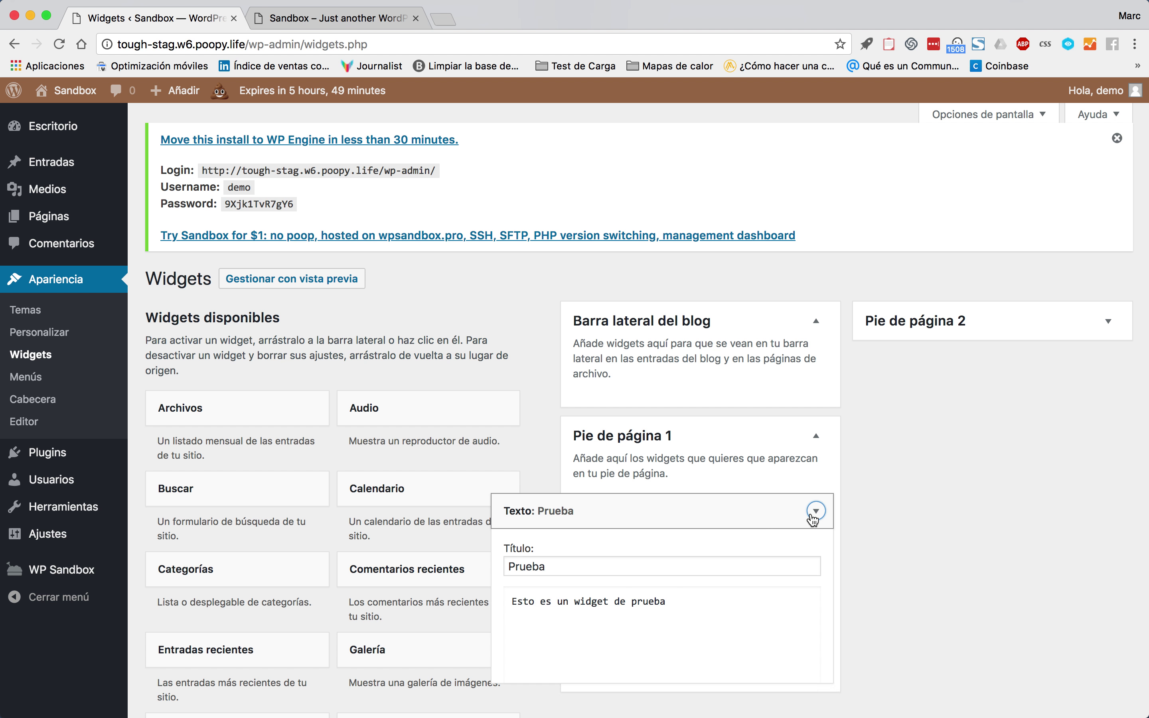
pyautogui.scroll(-5, 664, 546)
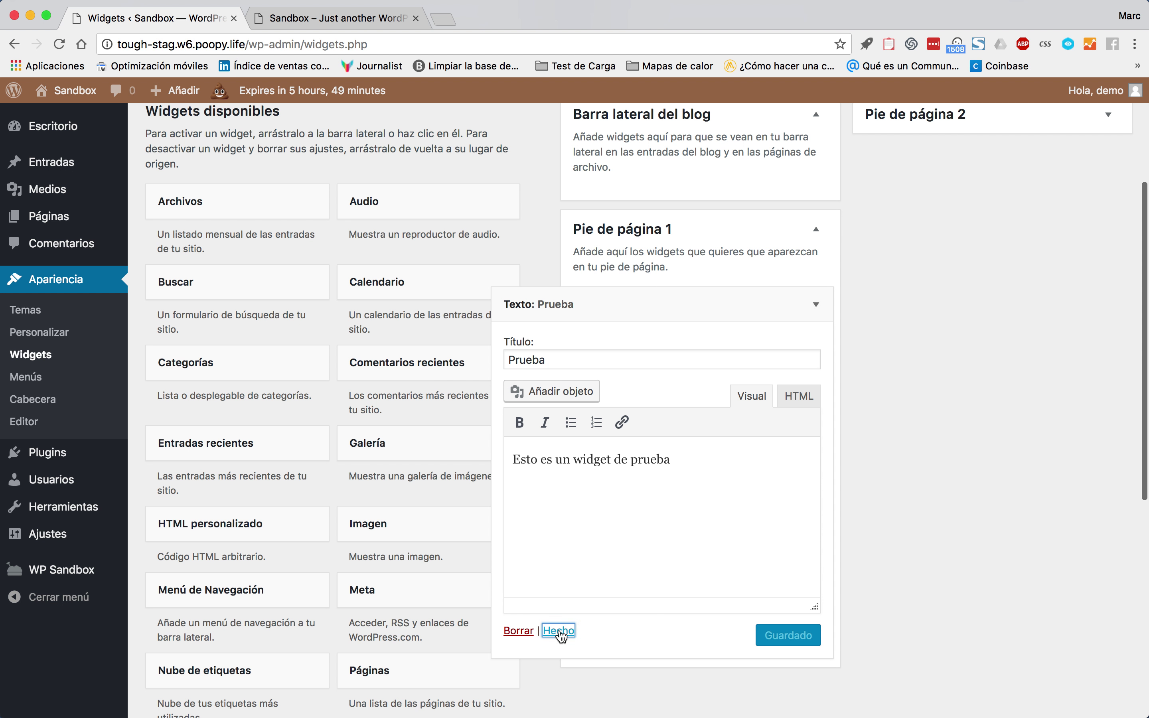
pyautogui.click(559, 630)
# Reload the site's home page and check the Prueba widget in the footer.
pyautogui.click(249, 20)
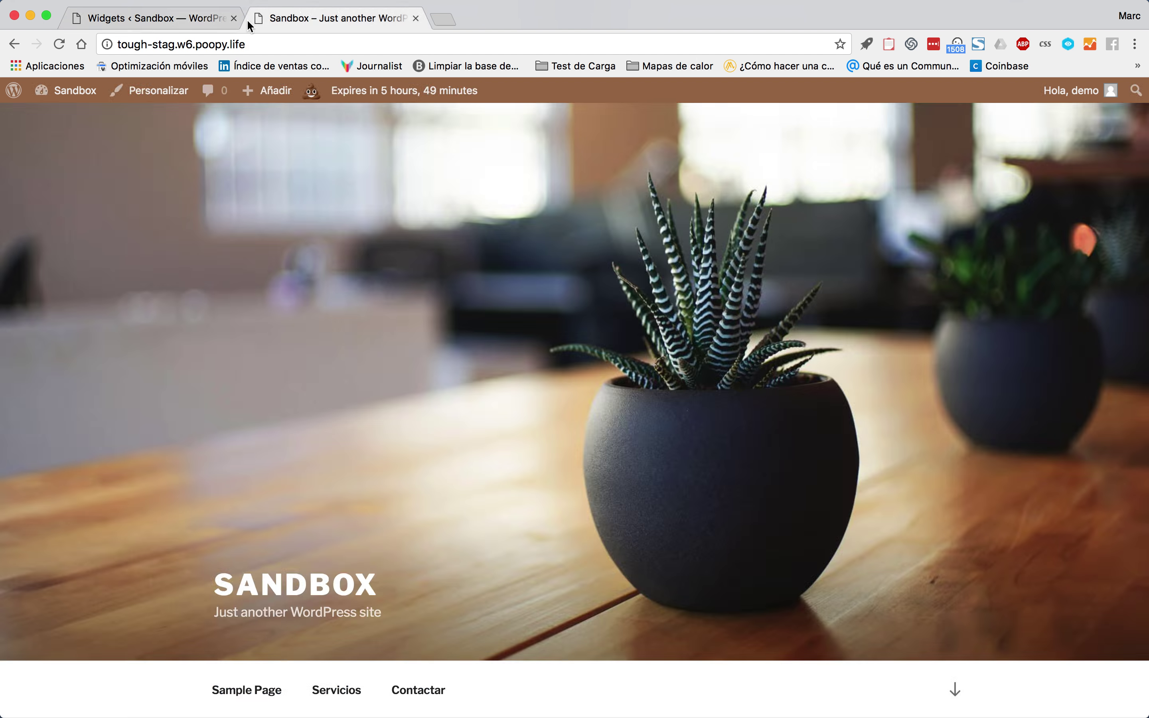
pyautogui.click(59, 44)
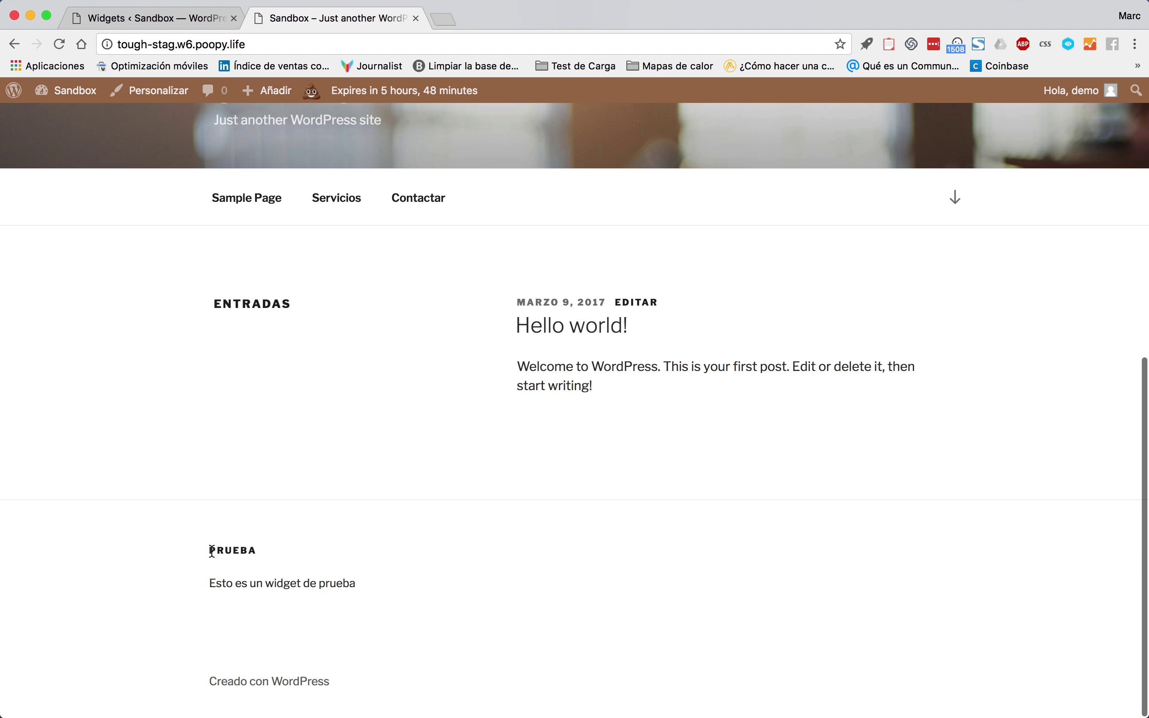
pyautogui.moveTo(212, 550); pyautogui.dragTo(337, 585)
pyautogui.click(310, 559)
pyautogui.scroll(10, 310, 559)
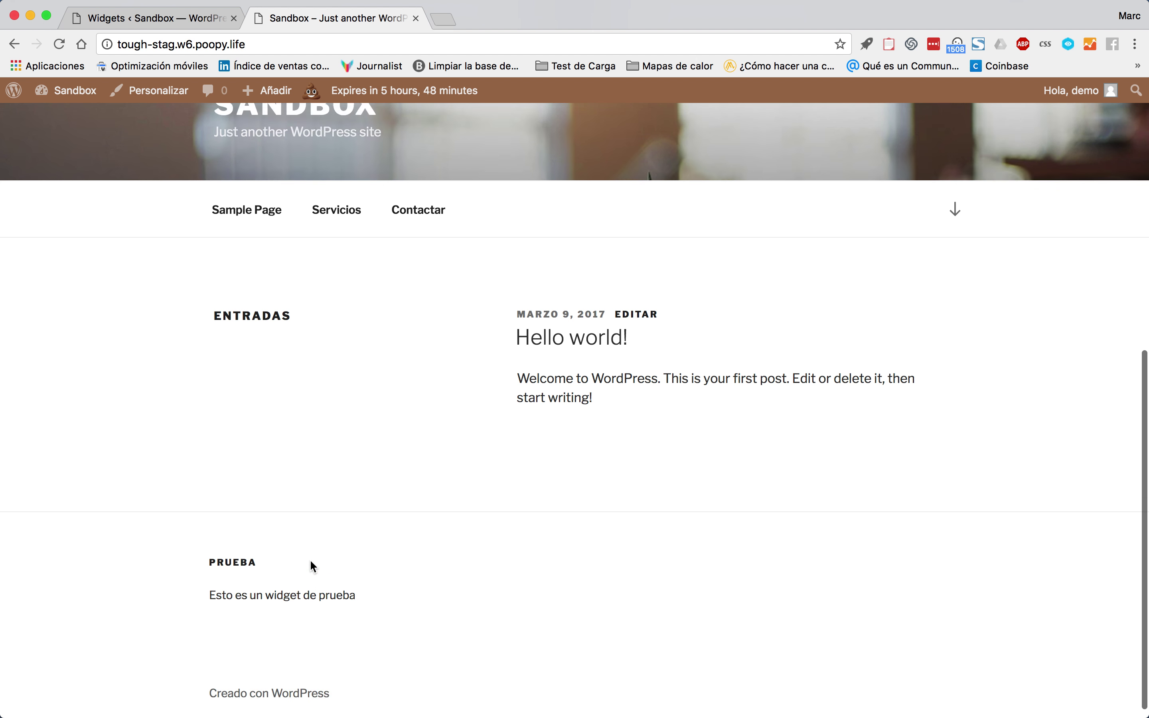
pyautogui.scroll(-10, 294, 292)
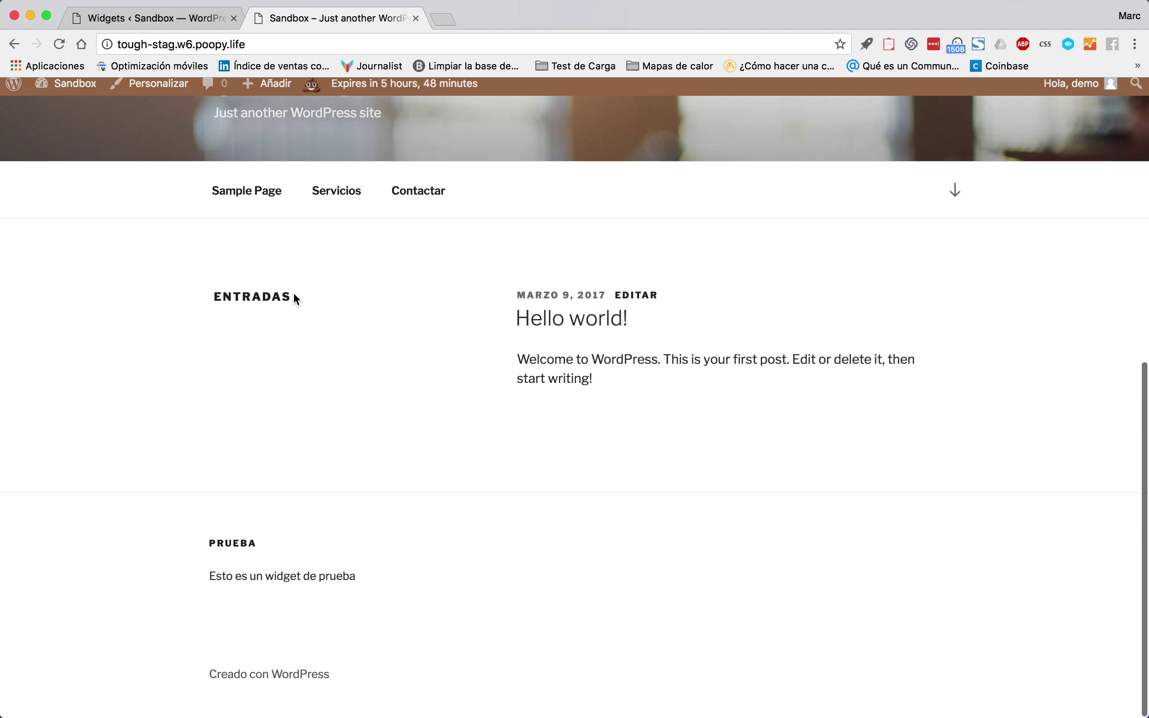
# Check the footer for the Prueba widget on Sample Page, Servicios, Contactar and the home page.
pyautogui.click(267, 200)
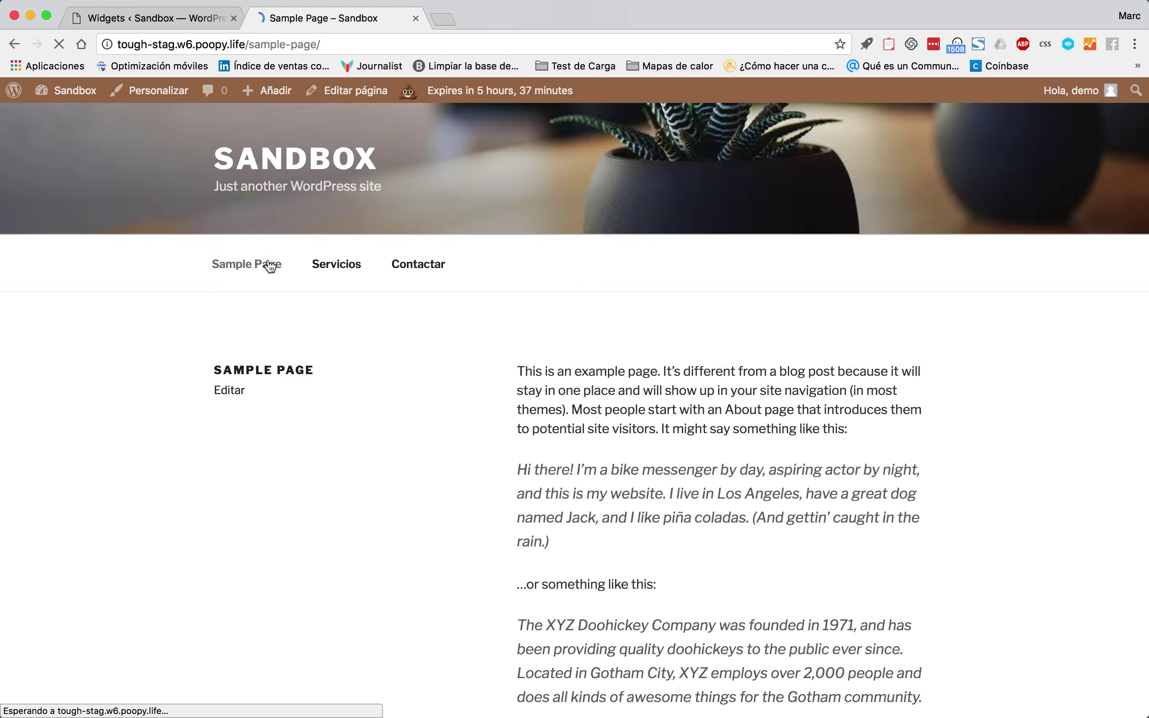
pyautogui.scroll(-8, 285, 326)
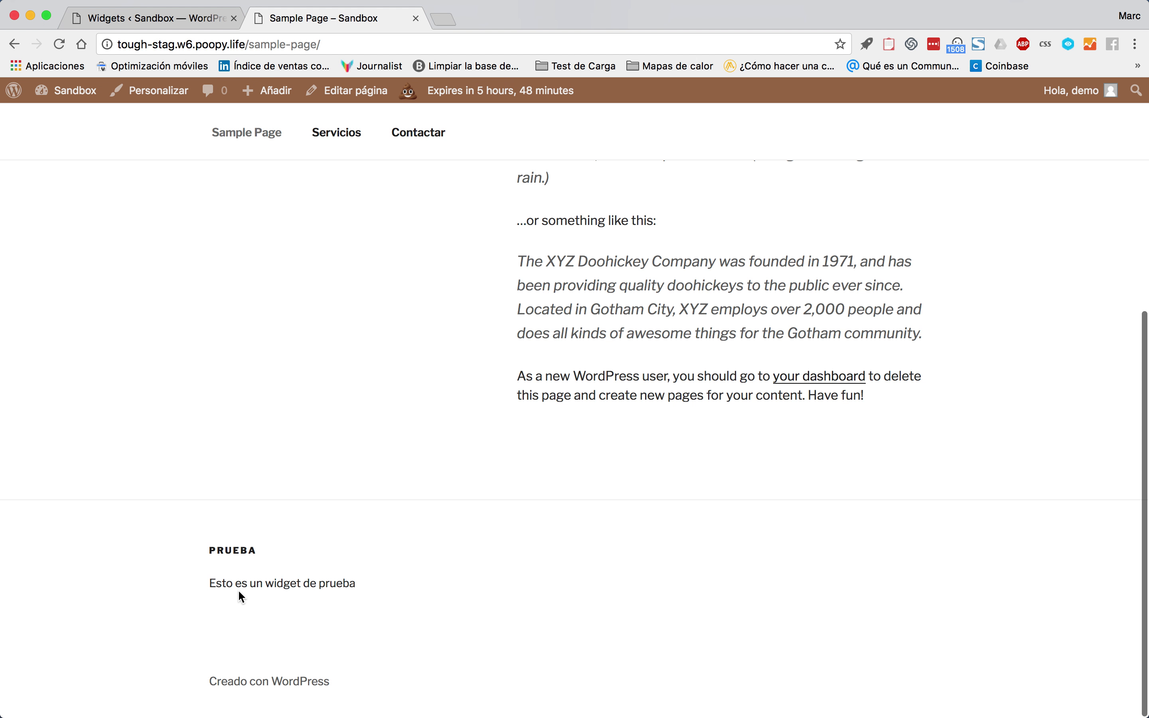
pyautogui.click(328, 145)
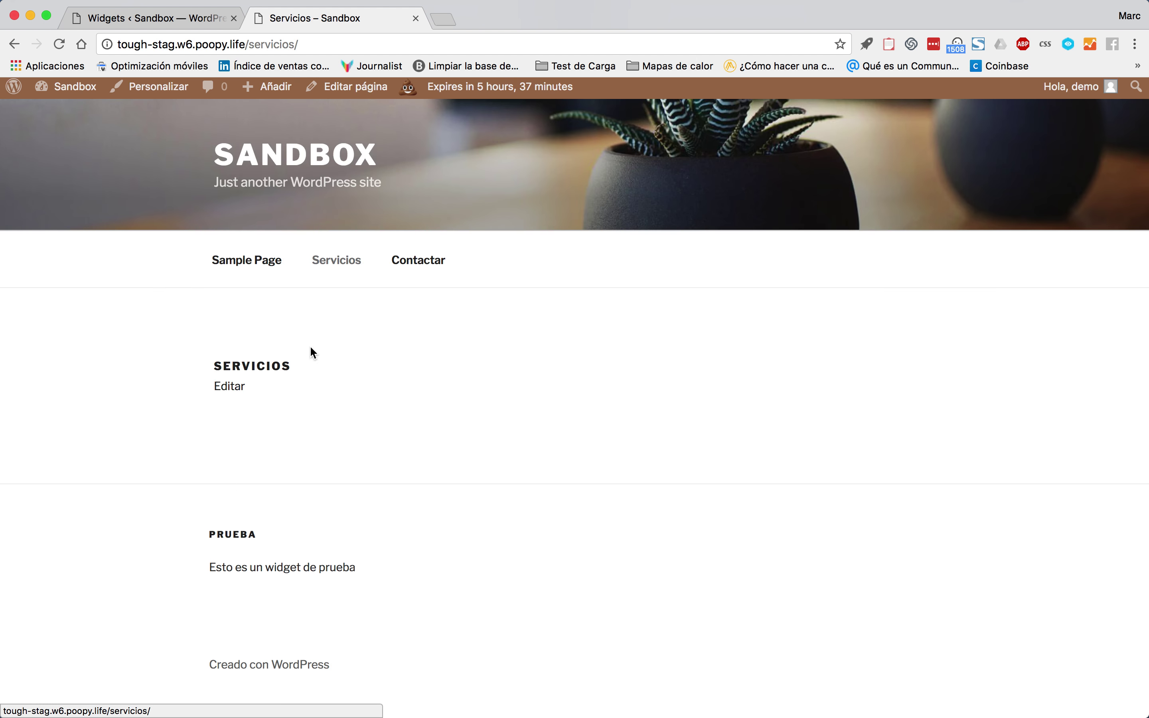
pyautogui.click(418, 264)
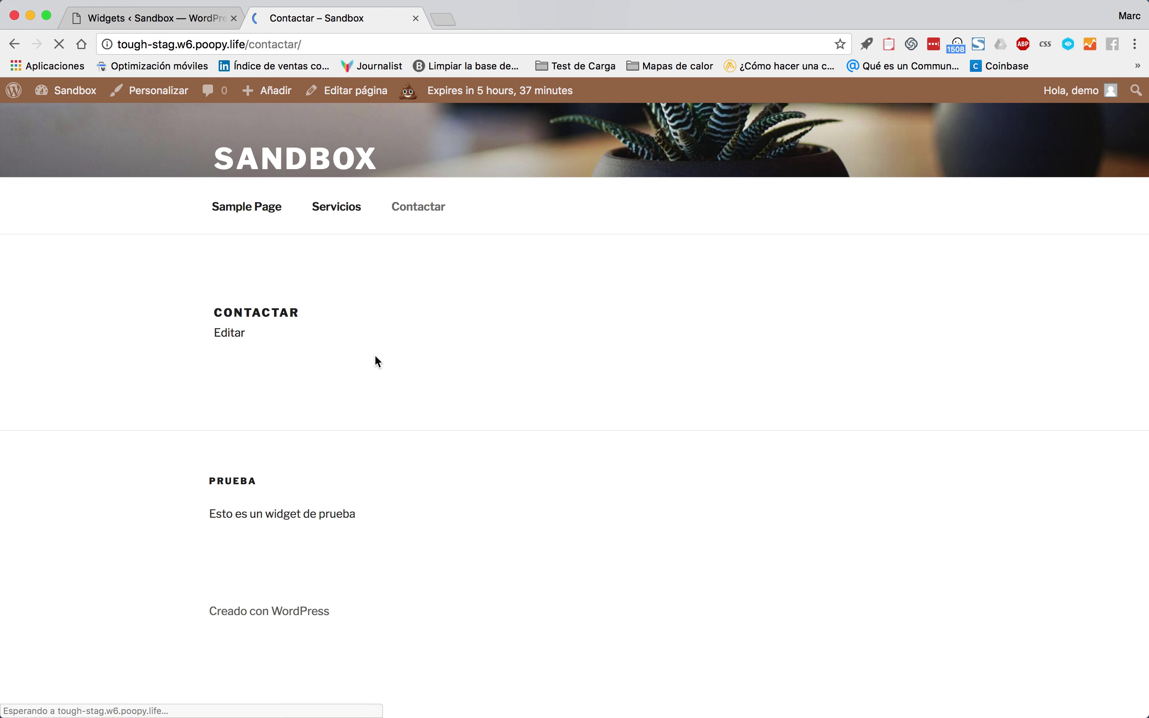
pyautogui.click(290, 147)
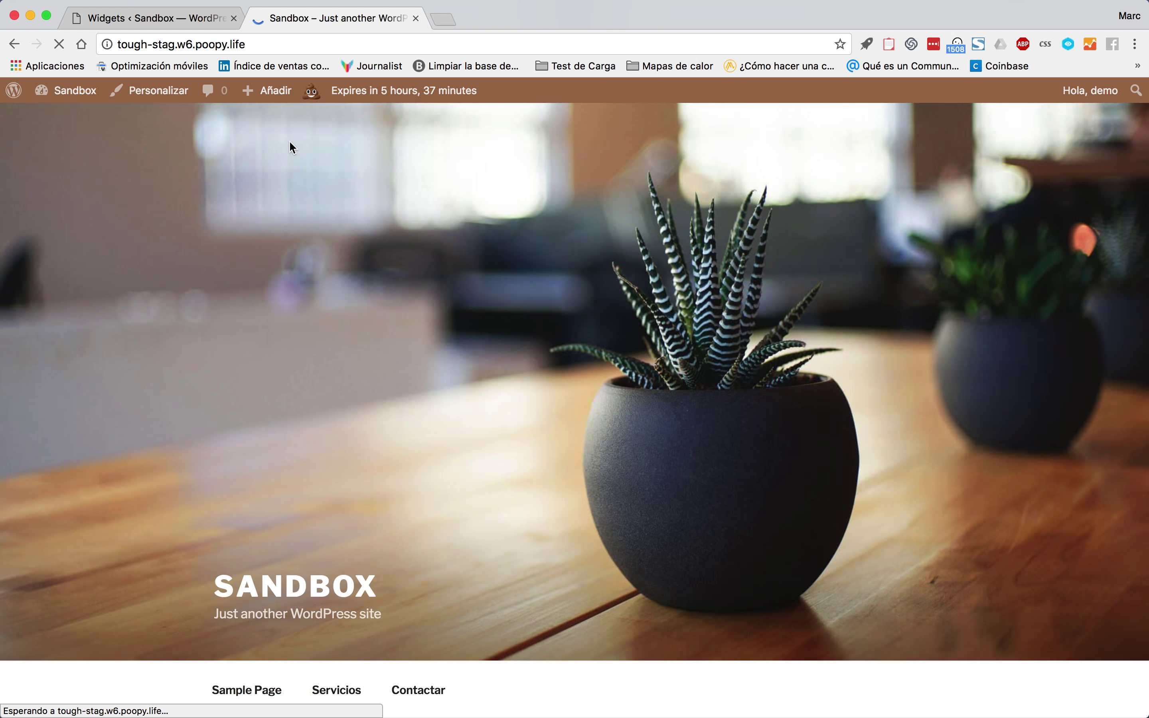
pyautogui.scroll(-10, 267, 249)
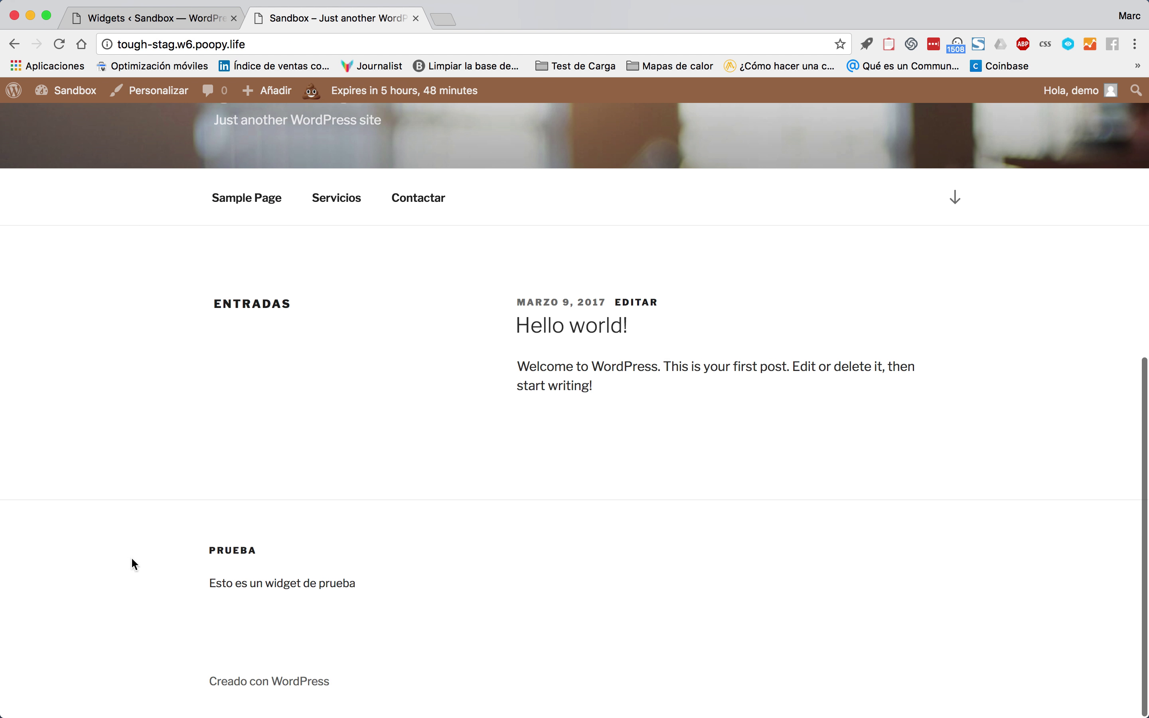
# Review the available settings of the Prueba text widget under Pie de página 1, and collapse the widget.
pyautogui.click(193, 22)
pyautogui.click(816, 304)
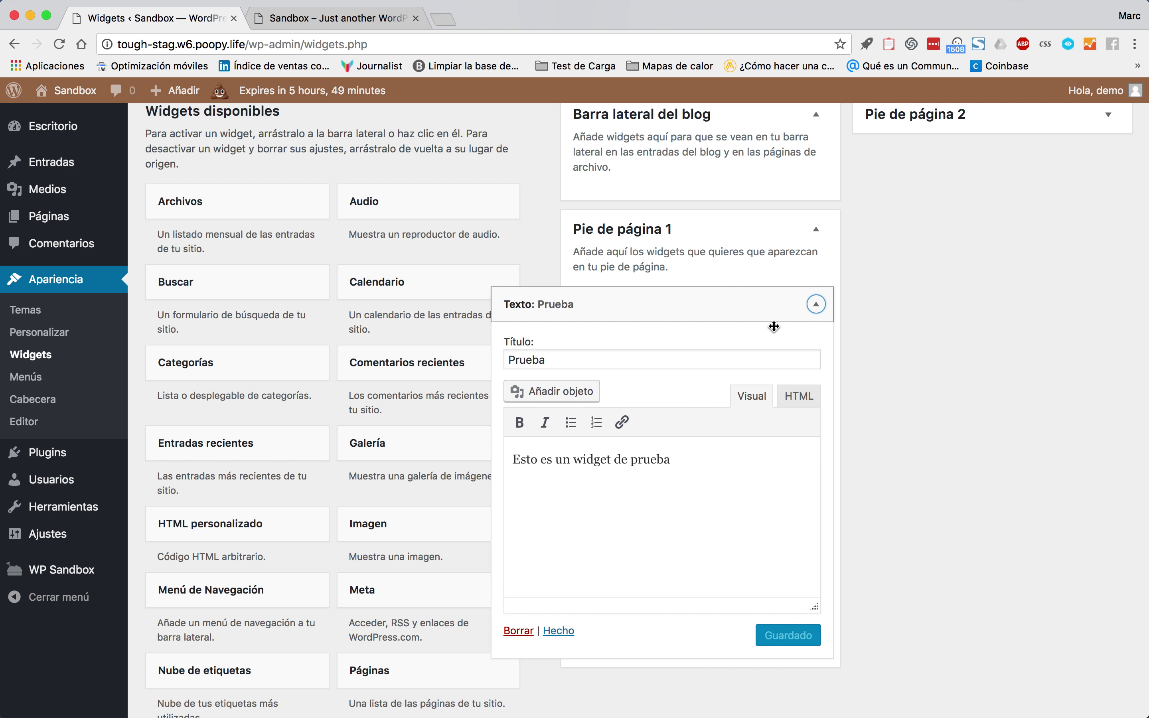
pyautogui.scroll(-3, 636, 512)
pyautogui.scroll(3, 639, 515)
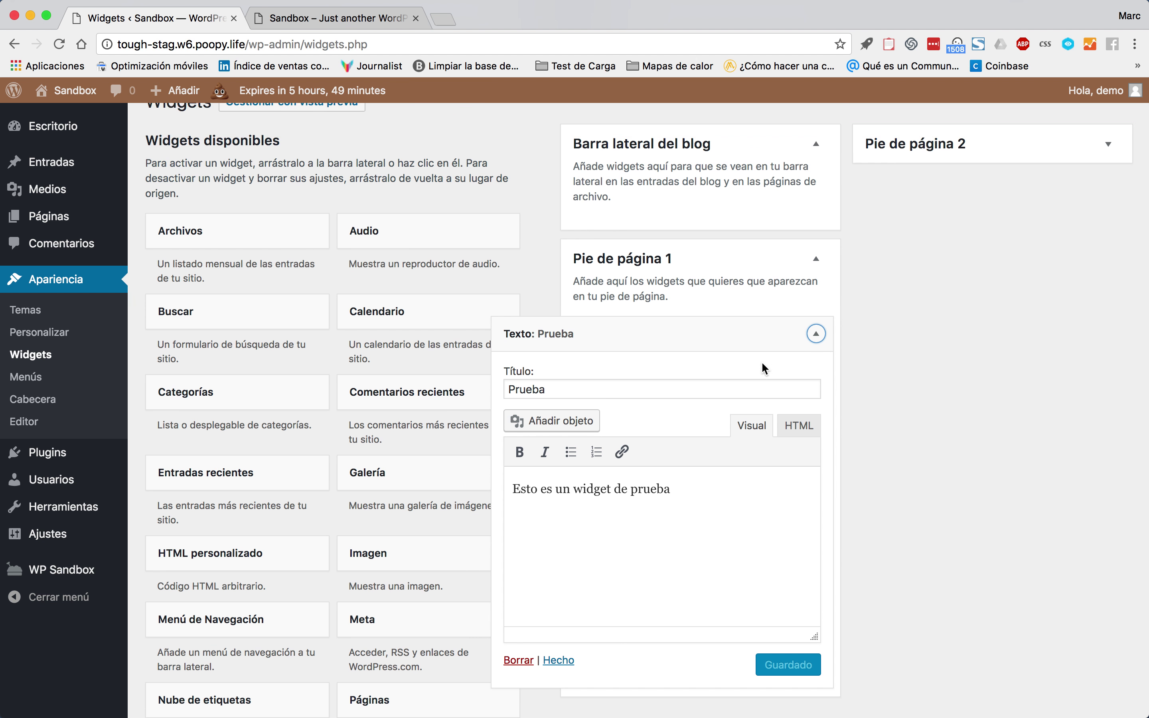
pyautogui.click(816, 333)
# Check the footer for the Prueba widget on the home page and the Hello world! post, and return to the home page.
pyautogui.click(348, 24)
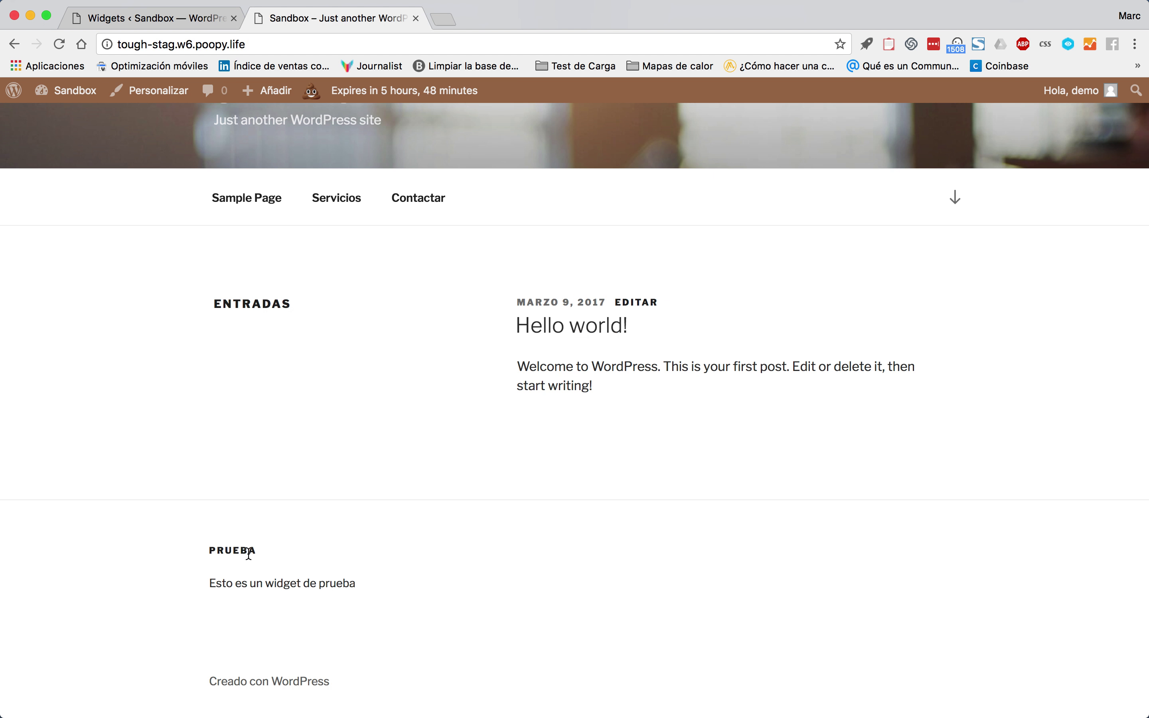
pyautogui.moveTo(218, 546); pyautogui.dragTo(283, 580)
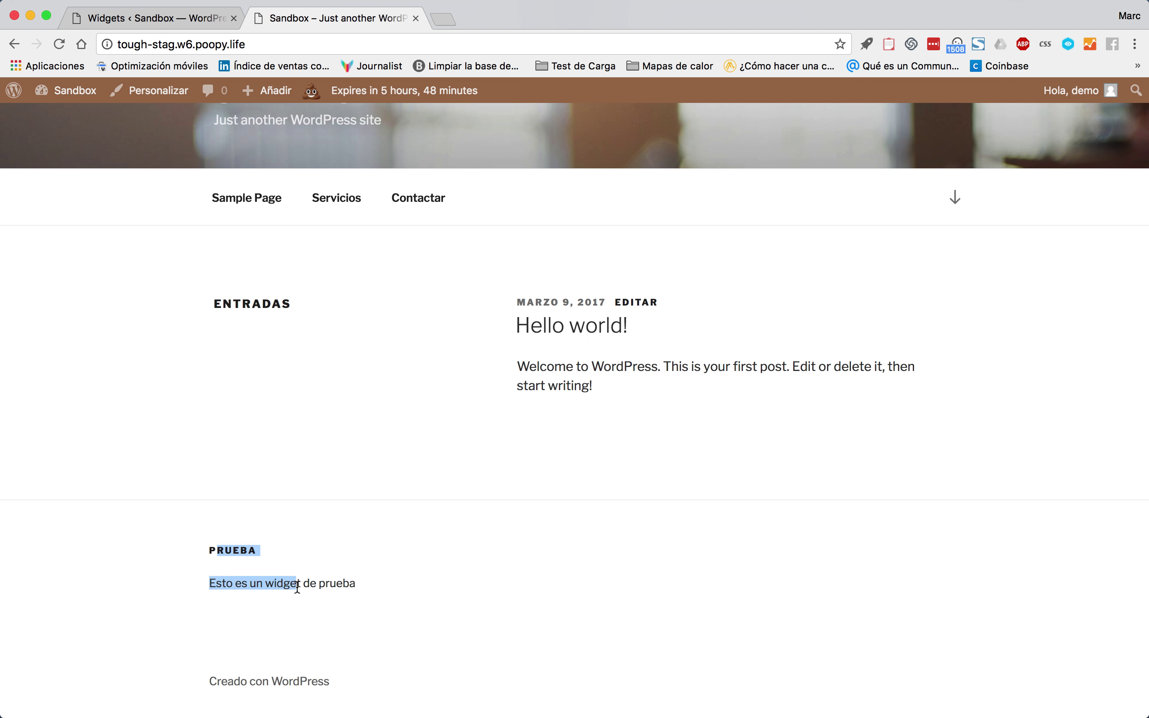
pyautogui.click(297, 586)
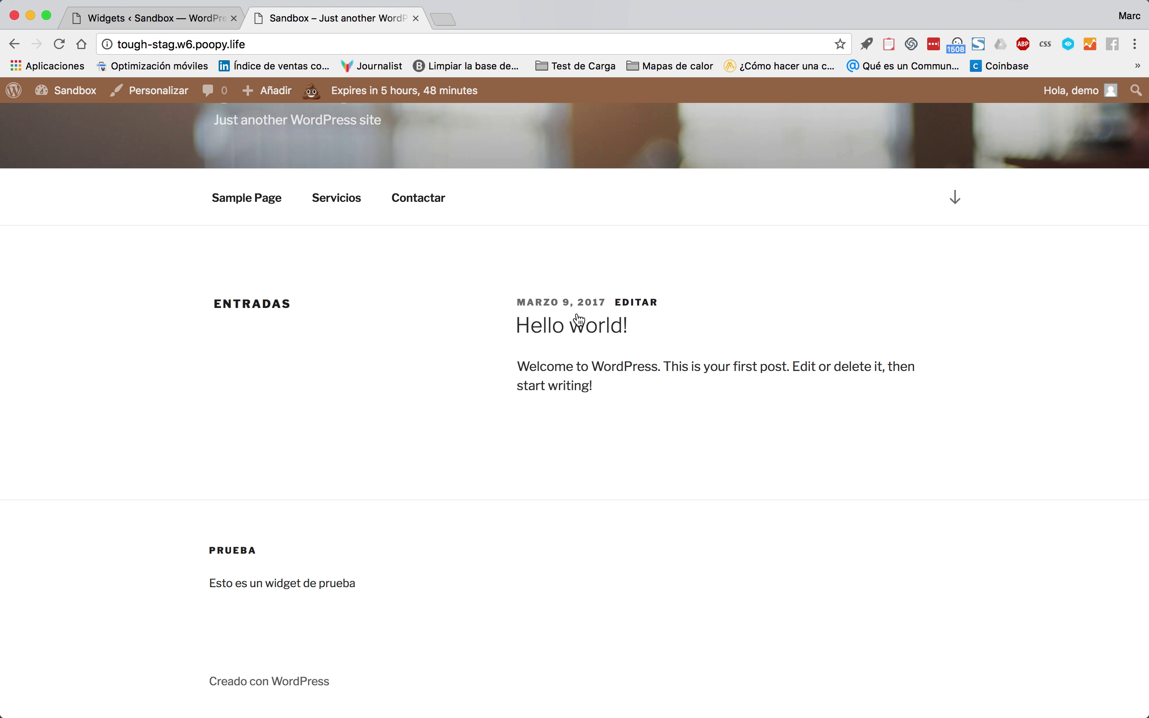
pyautogui.click(562, 327)
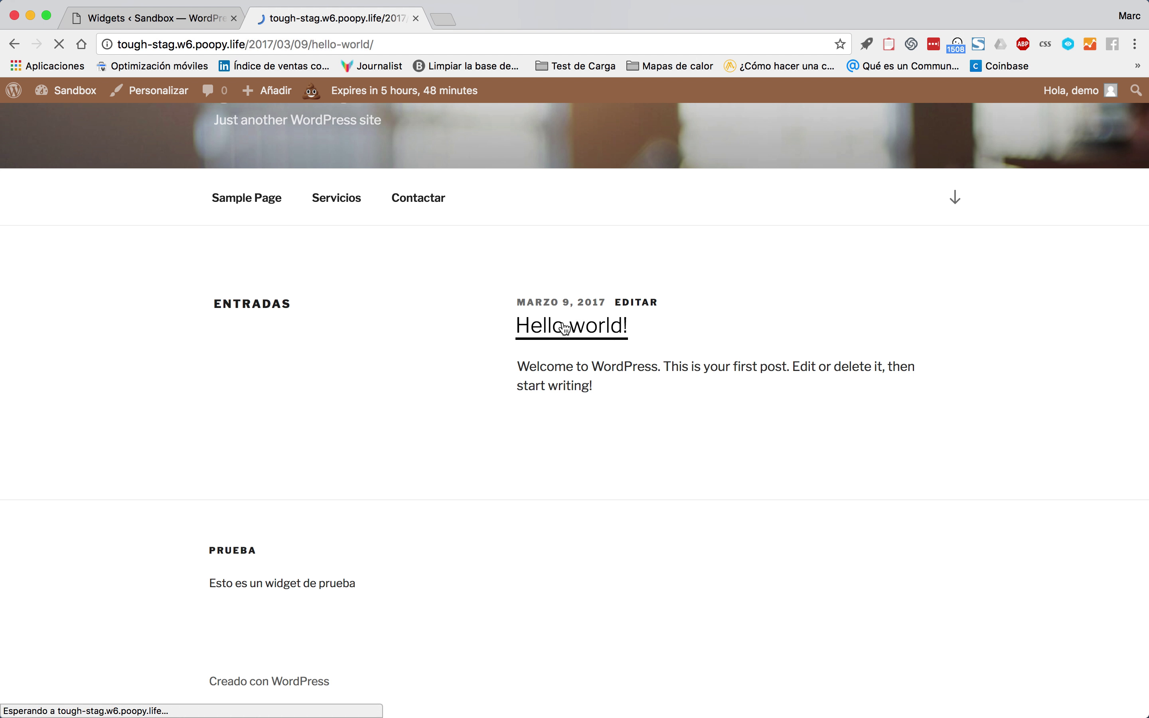
pyautogui.scroll(-15, 354, 433)
pyautogui.scroll(15, 352, 431)
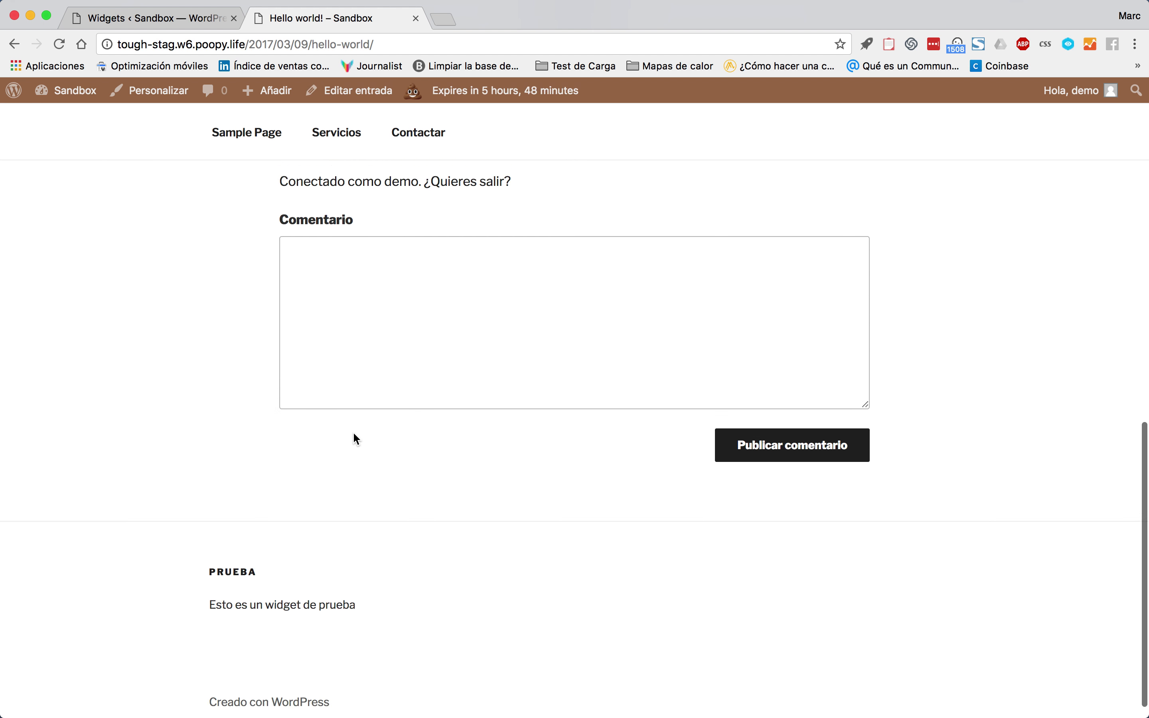
pyautogui.click(227, 164)
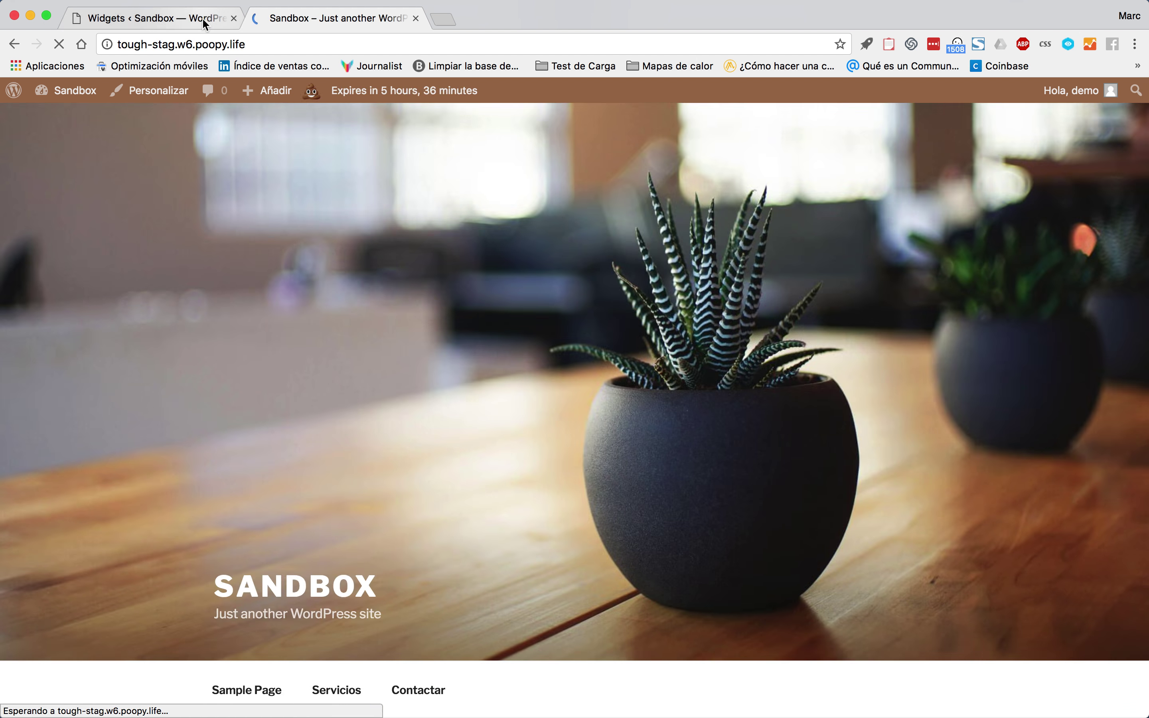
# Activate the Widget Context plugin from the site's installed plugins.
pyautogui.click(202, 18)
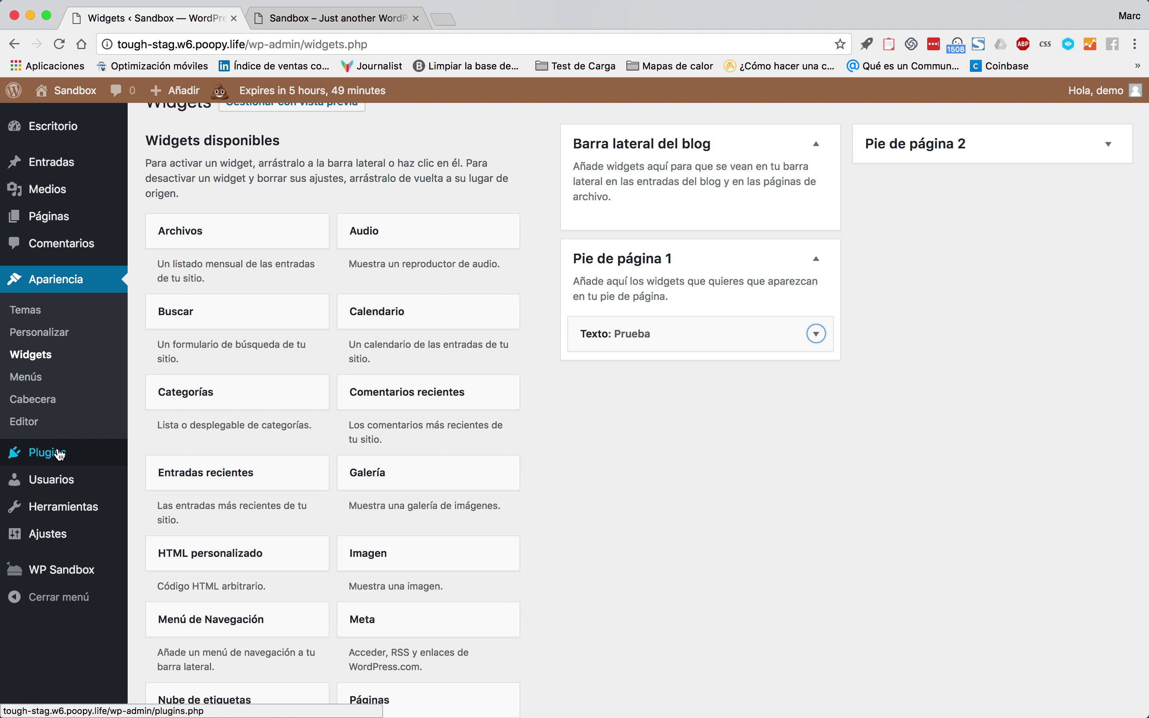
pyautogui.moveTo(52, 452)
pyautogui.click(163, 479)
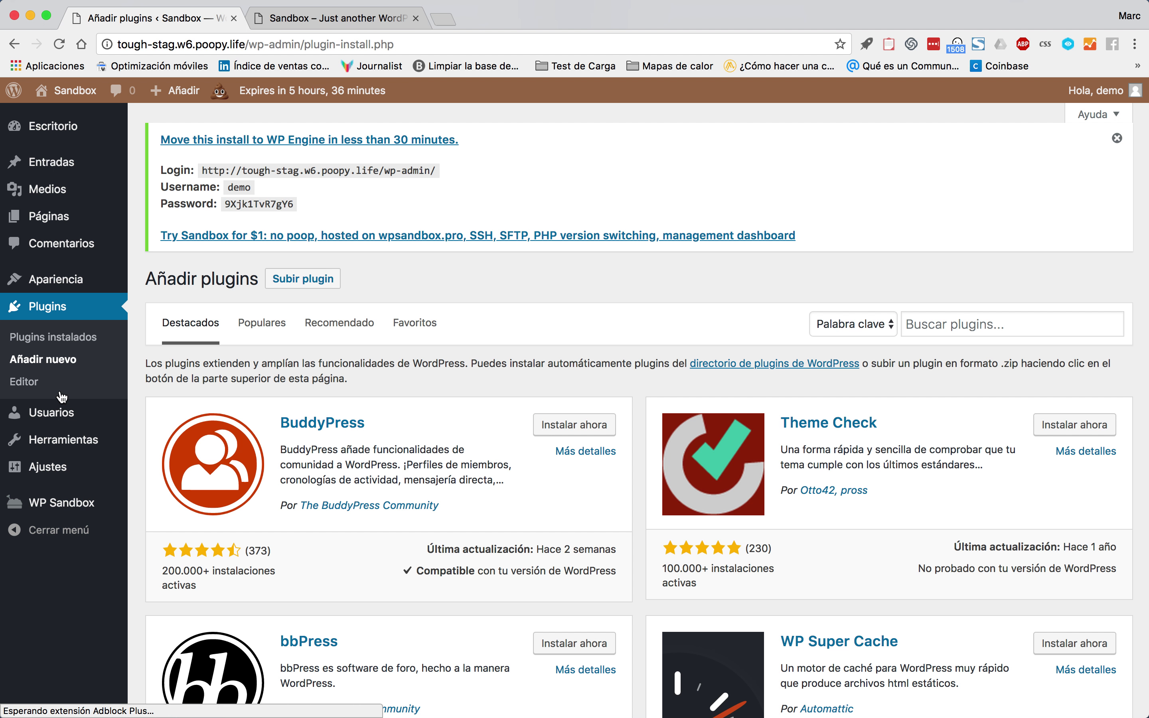
pyautogui.click(72, 340)
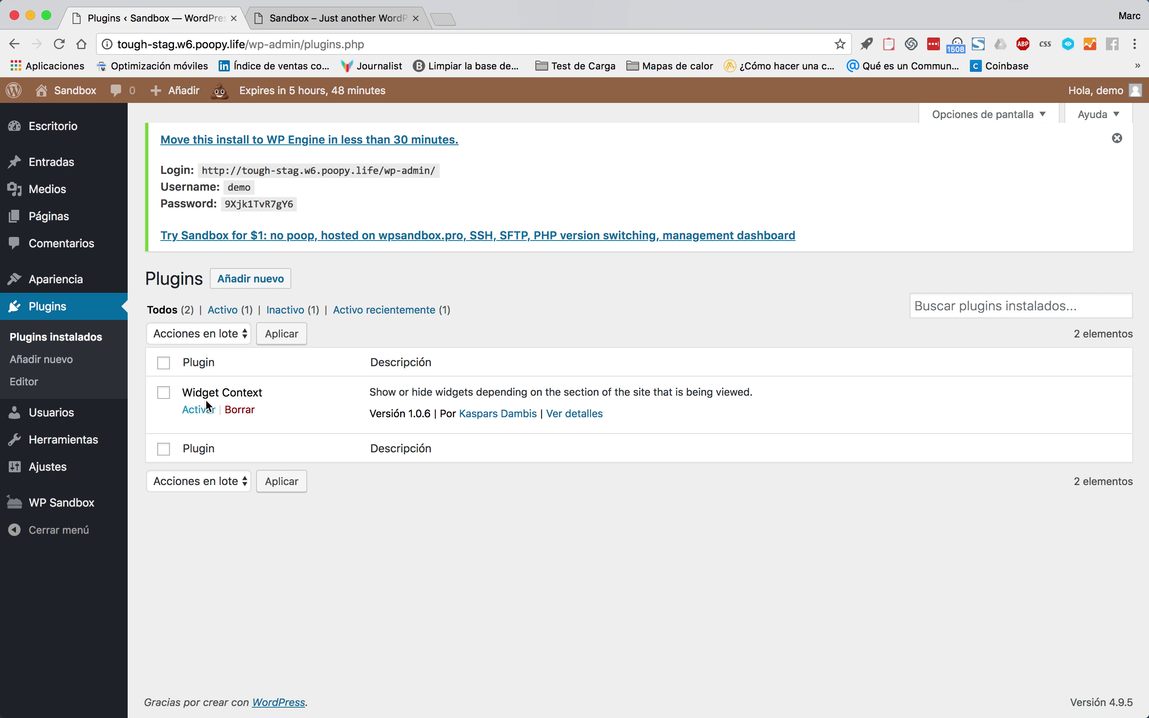
pyautogui.click(205, 410)
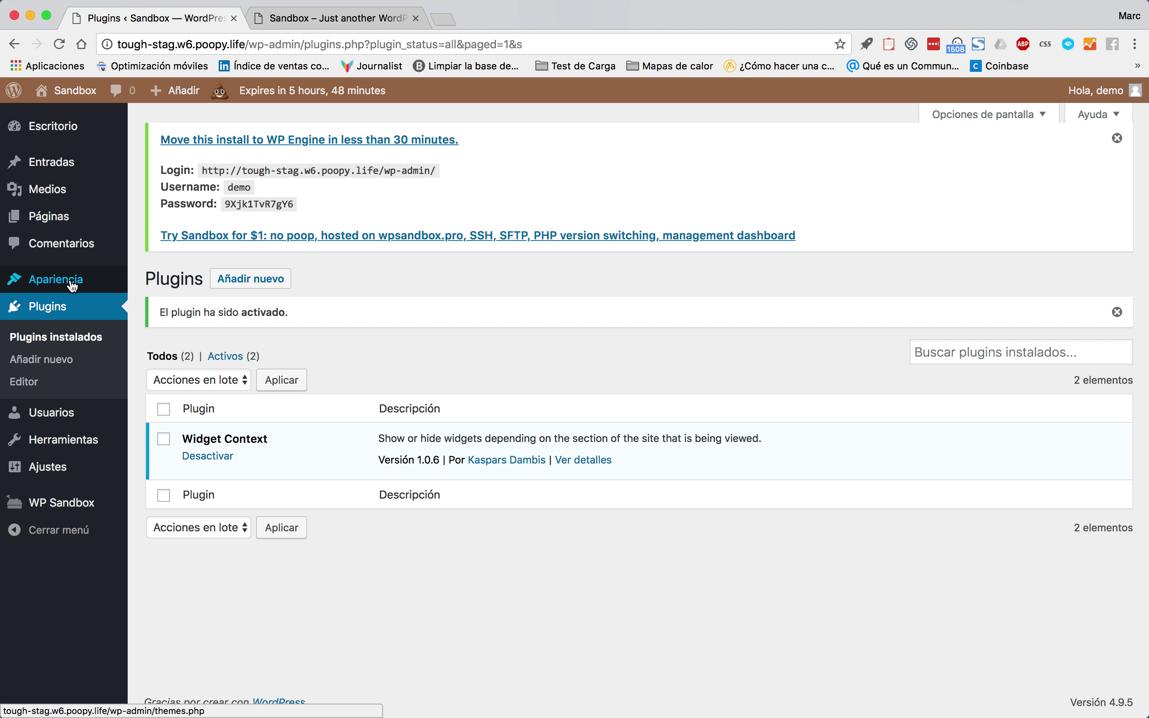
# Expand the Prueba text widget under Pie de página 1 and review its Widget Context options.
pyautogui.click(72, 285)
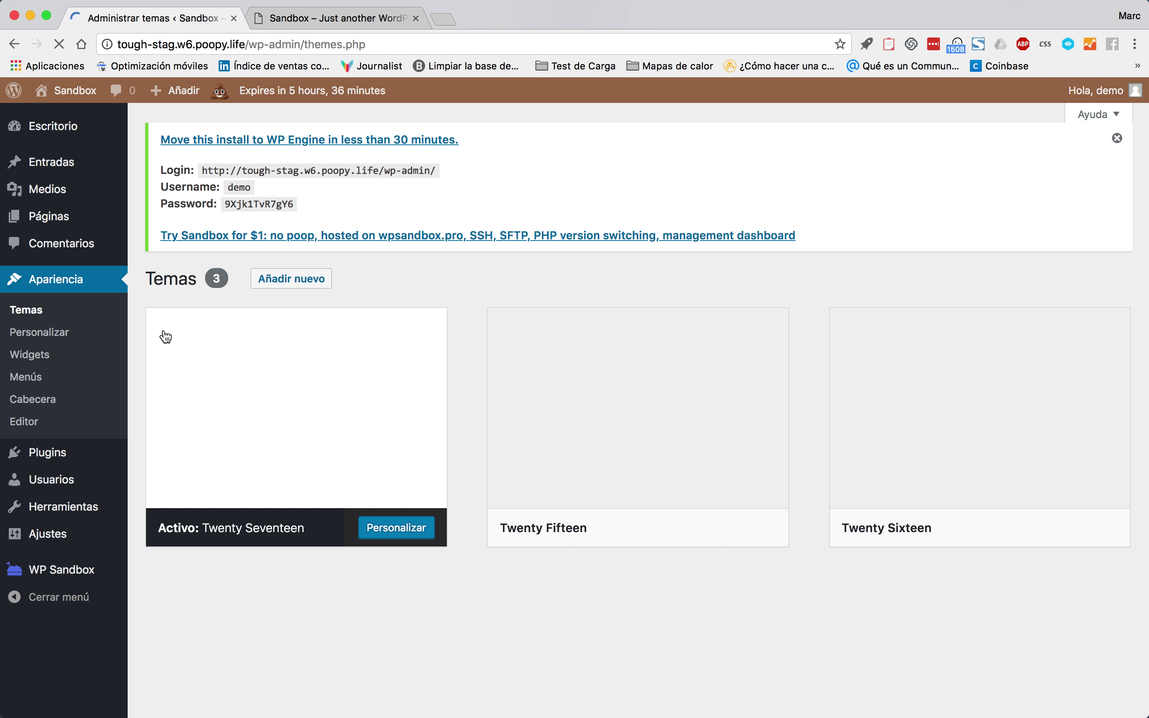
pyautogui.click(47, 361)
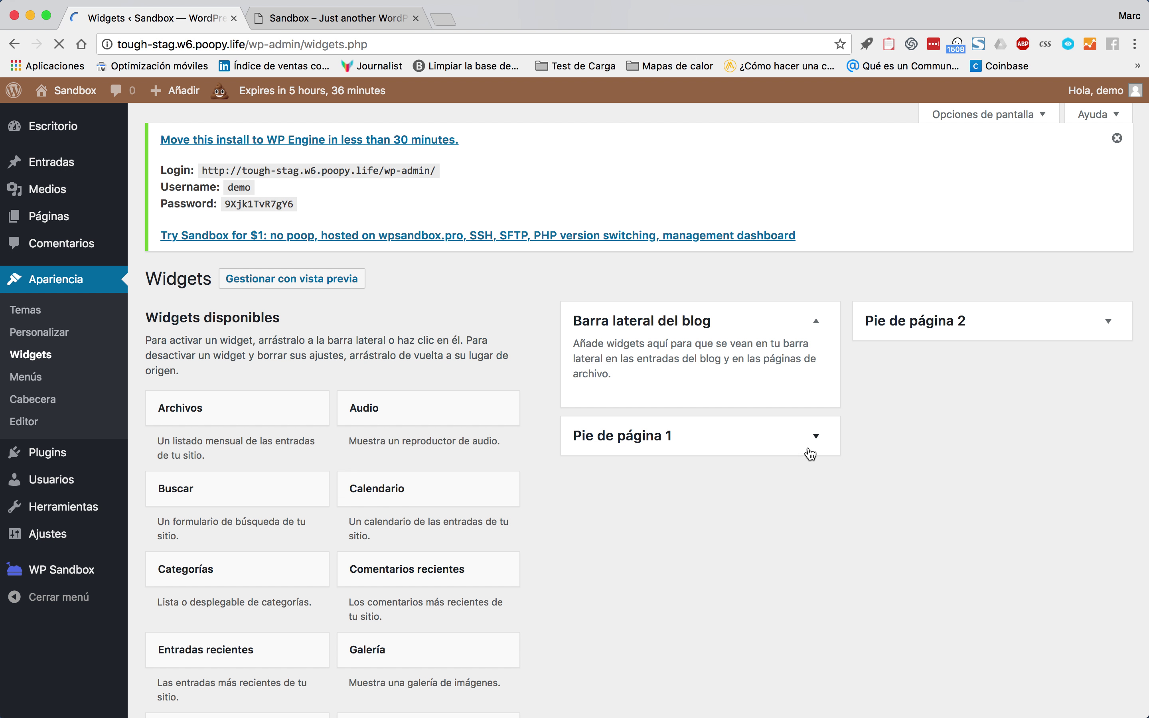
pyautogui.click(816, 442)
pyautogui.click(825, 523)
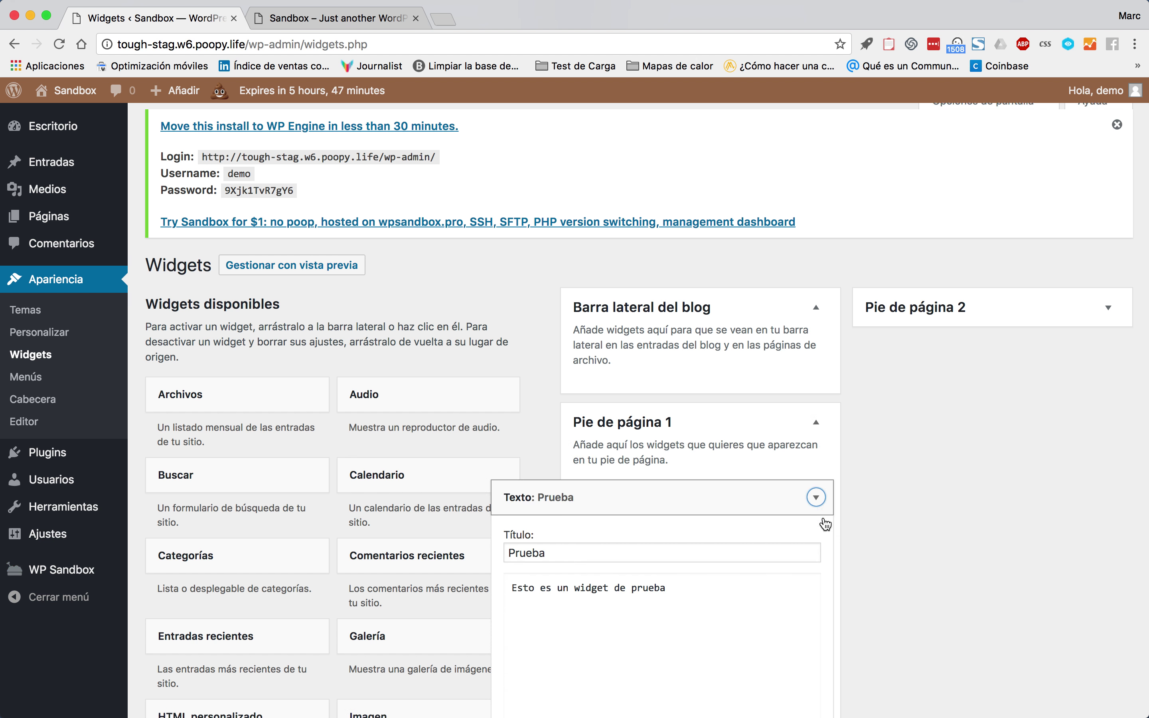
pyautogui.scroll(-10, 825, 522)
pyautogui.scroll(-1, 825, 523)
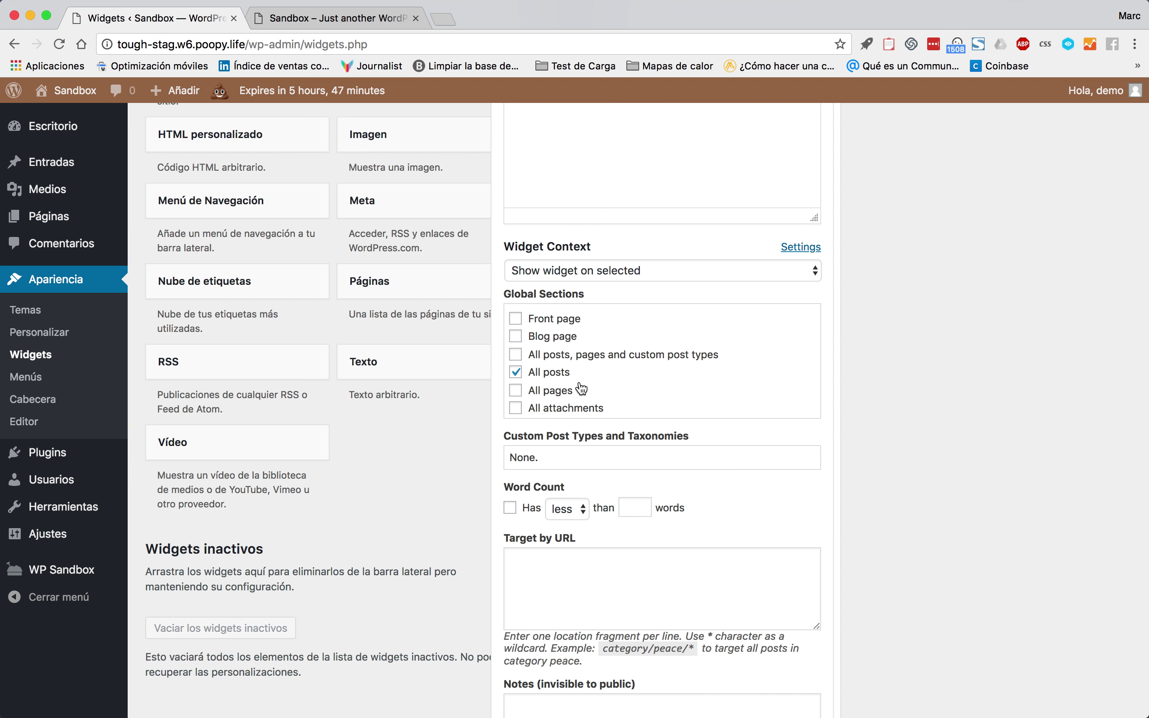
# Clear All posts for the Prueba widget, and open the Widget Context settings page without saving that change.
pyautogui.click(565, 377)
pyautogui.scroll(5, 705, 364)
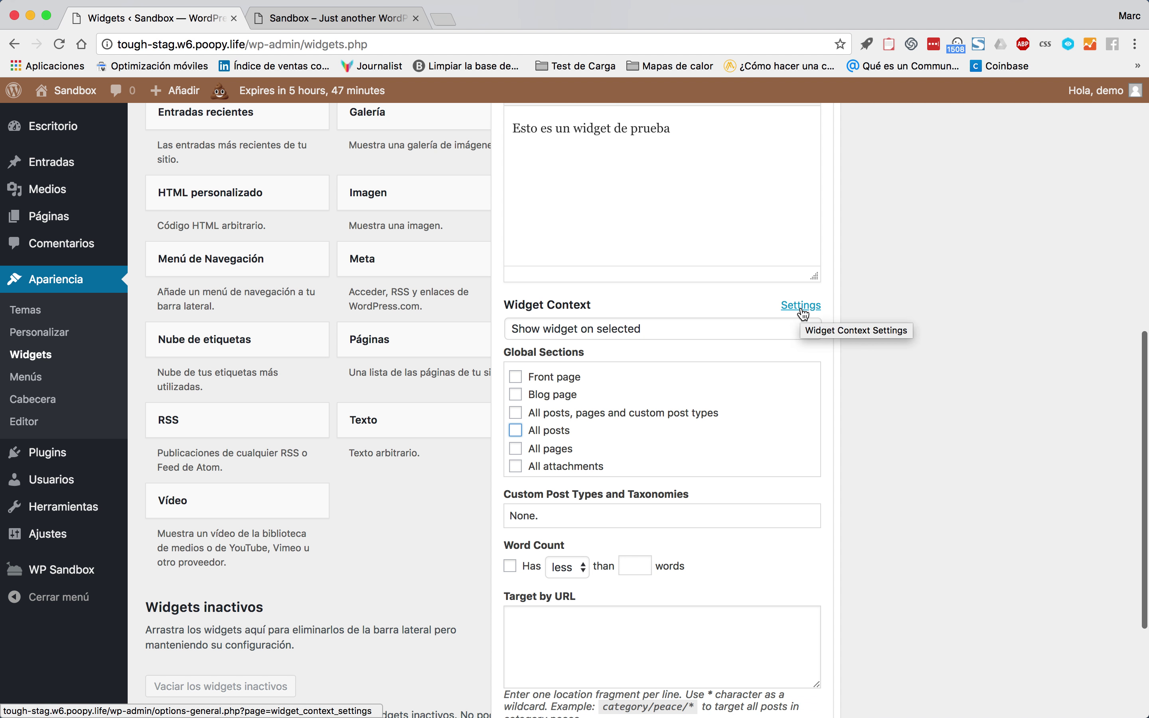
pyautogui.click(801, 306)
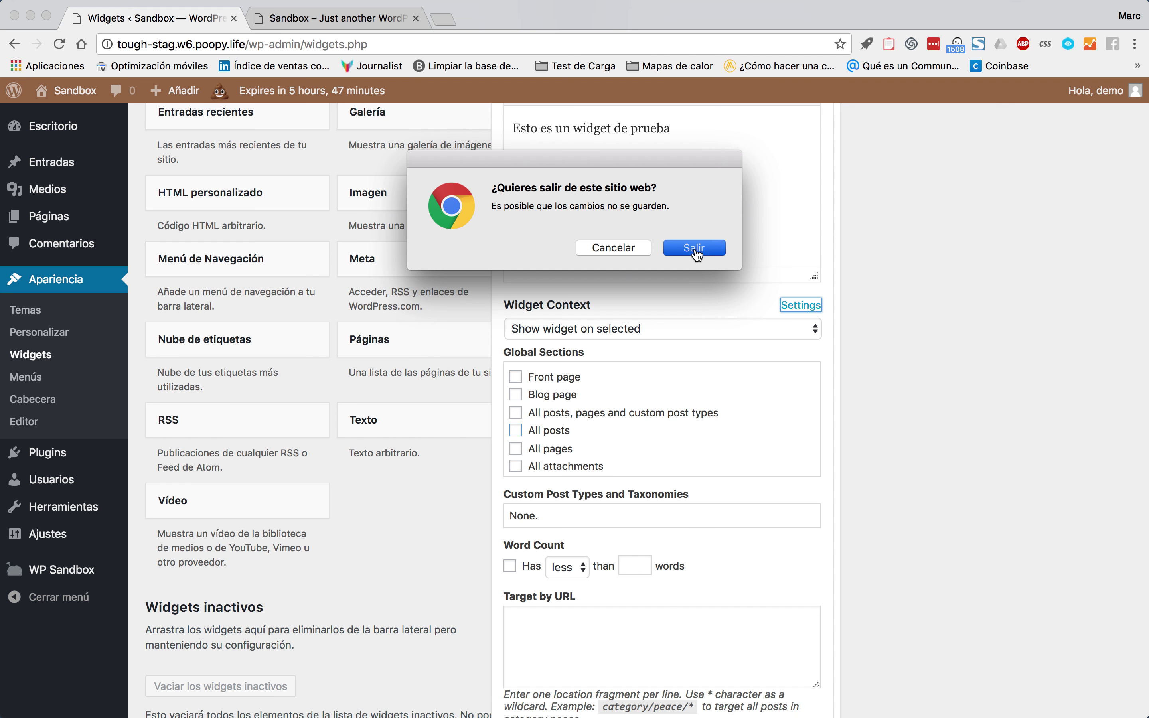
pyautogui.click(674, 252)
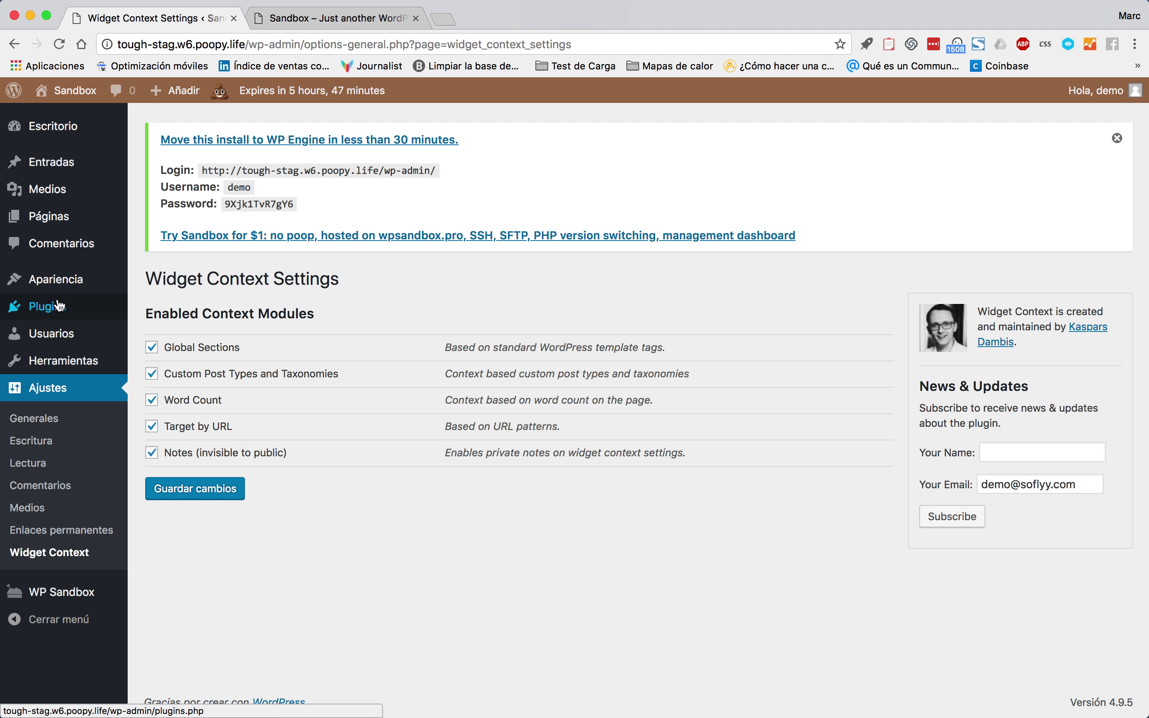
# Return to the widgets page and open the Prueba widget's Widget Context options under Pie de página 1.
pyautogui.moveTo(60, 309)
pyautogui.moveTo(75, 282)
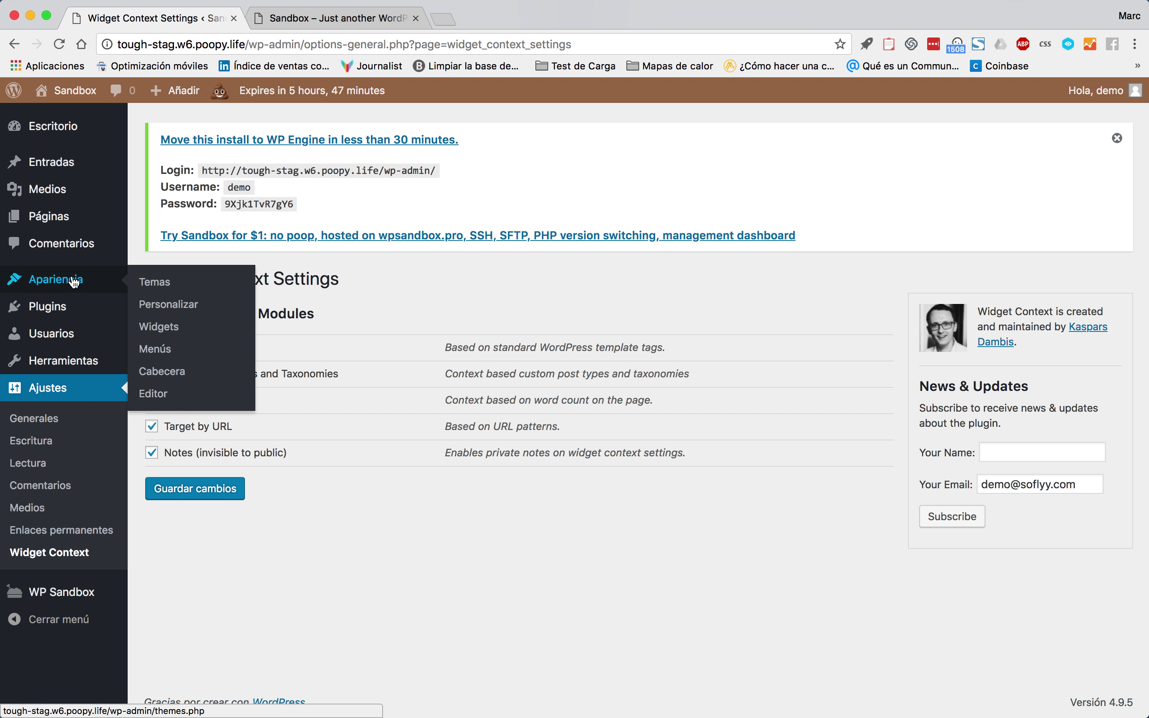
pyautogui.click(165, 336)
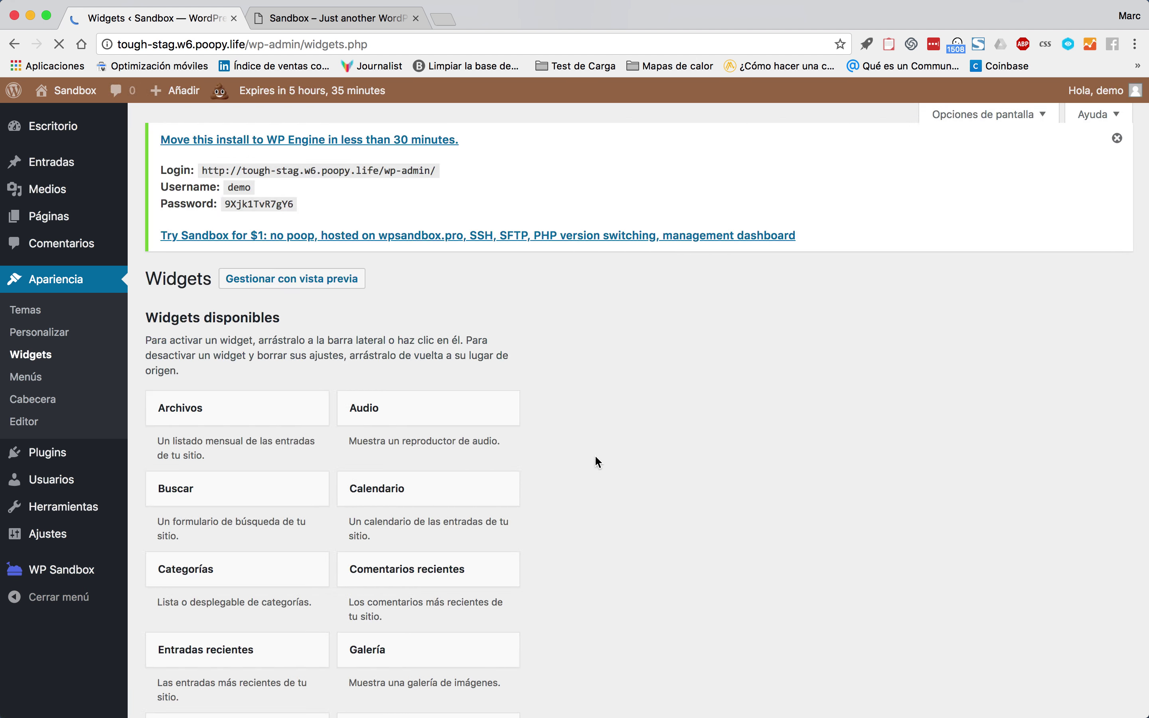
pyautogui.scroll(-5, 711, 517)
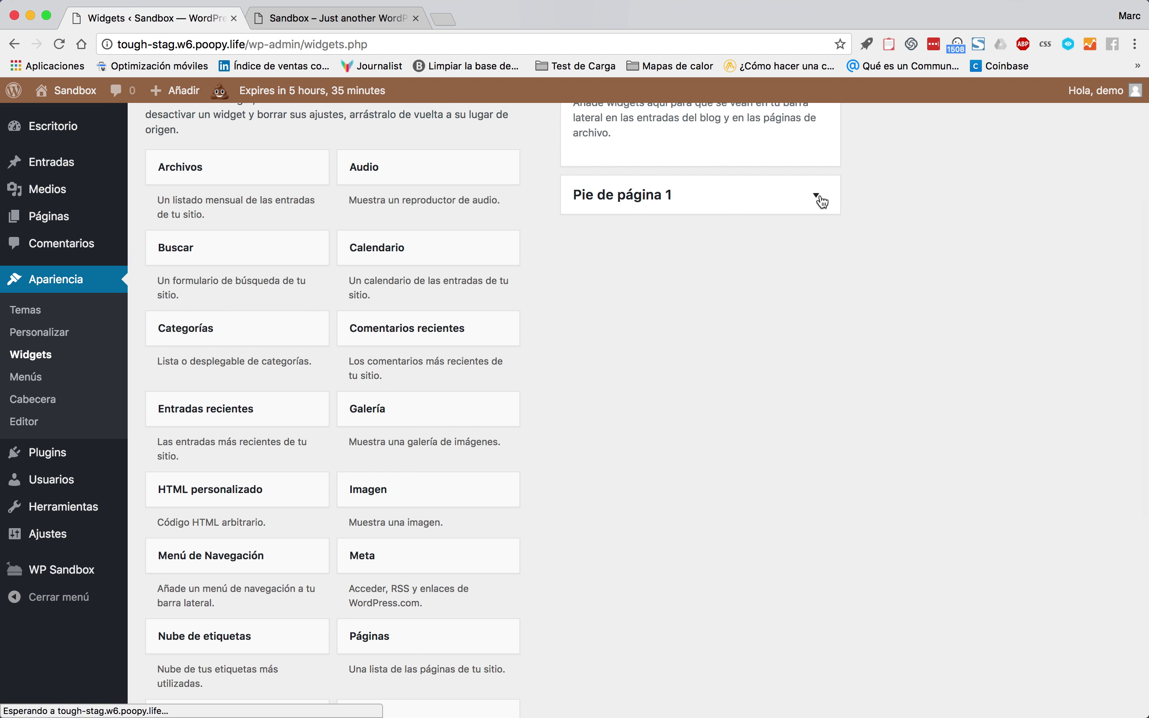
pyautogui.click(817, 195)
pyautogui.click(802, 258)
pyautogui.scroll(-9, 816, 275)
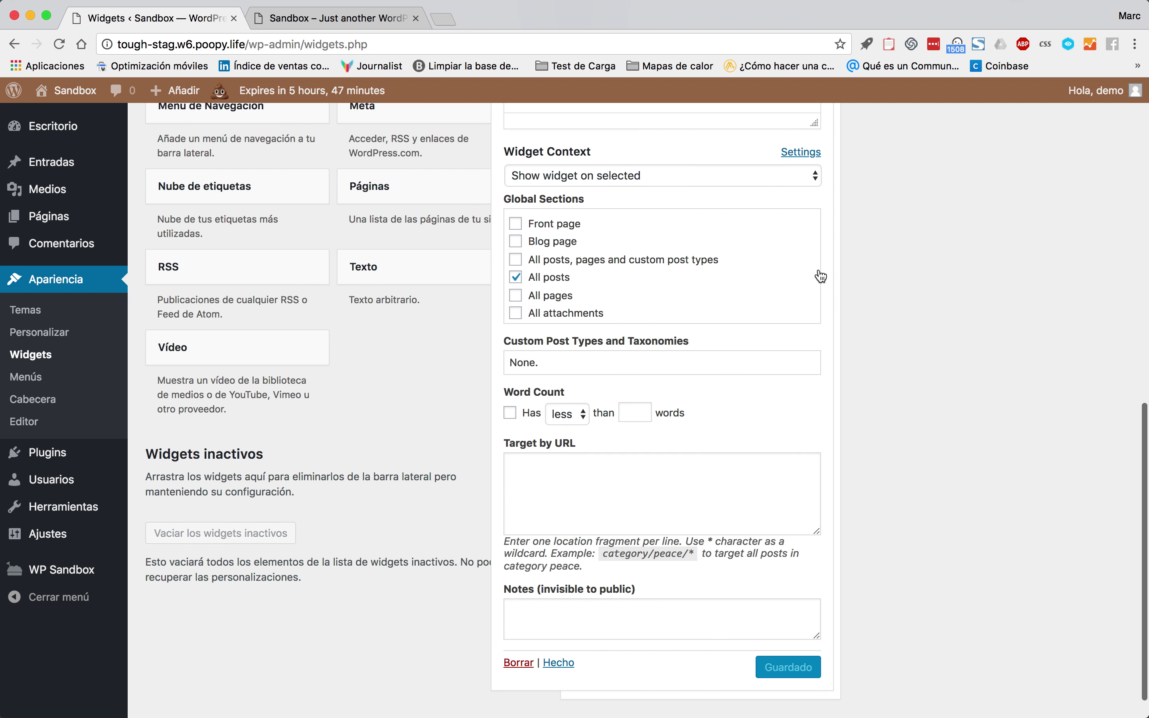
# Clear All posts in the Prueba widget's Global Sections and look through the list of available sections.
pyautogui.scroll(-5, 649, 364)
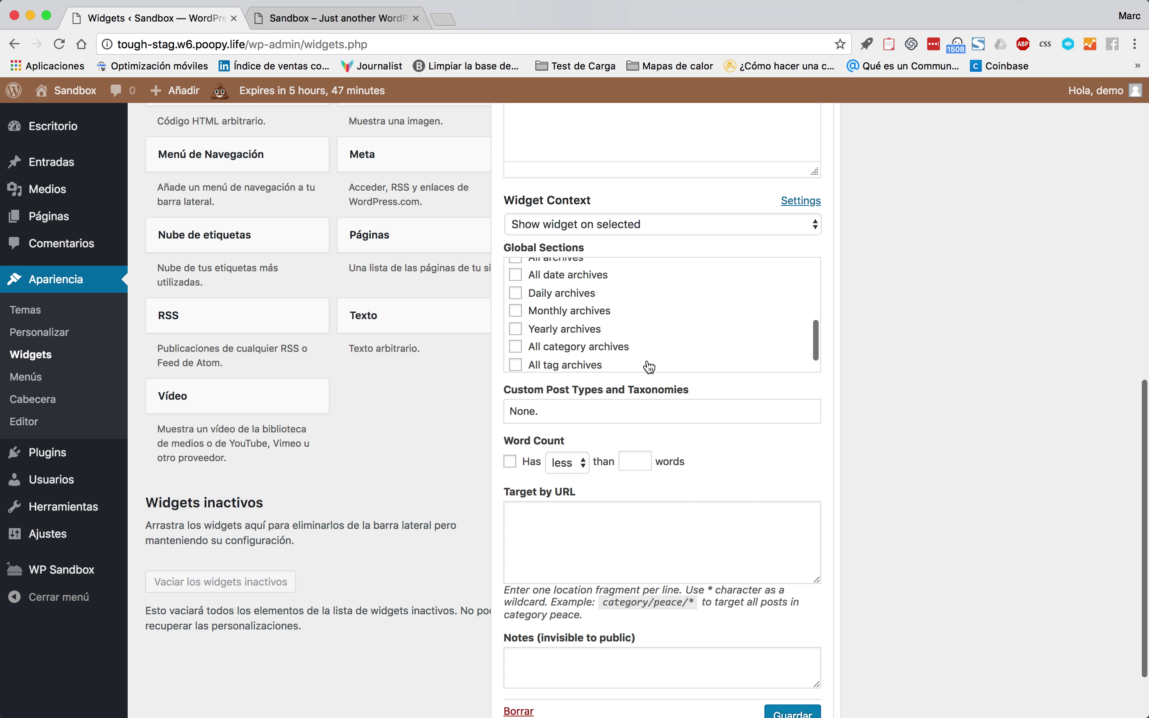
pyautogui.scroll(2, 649, 367)
pyautogui.scroll(3, 649, 367)
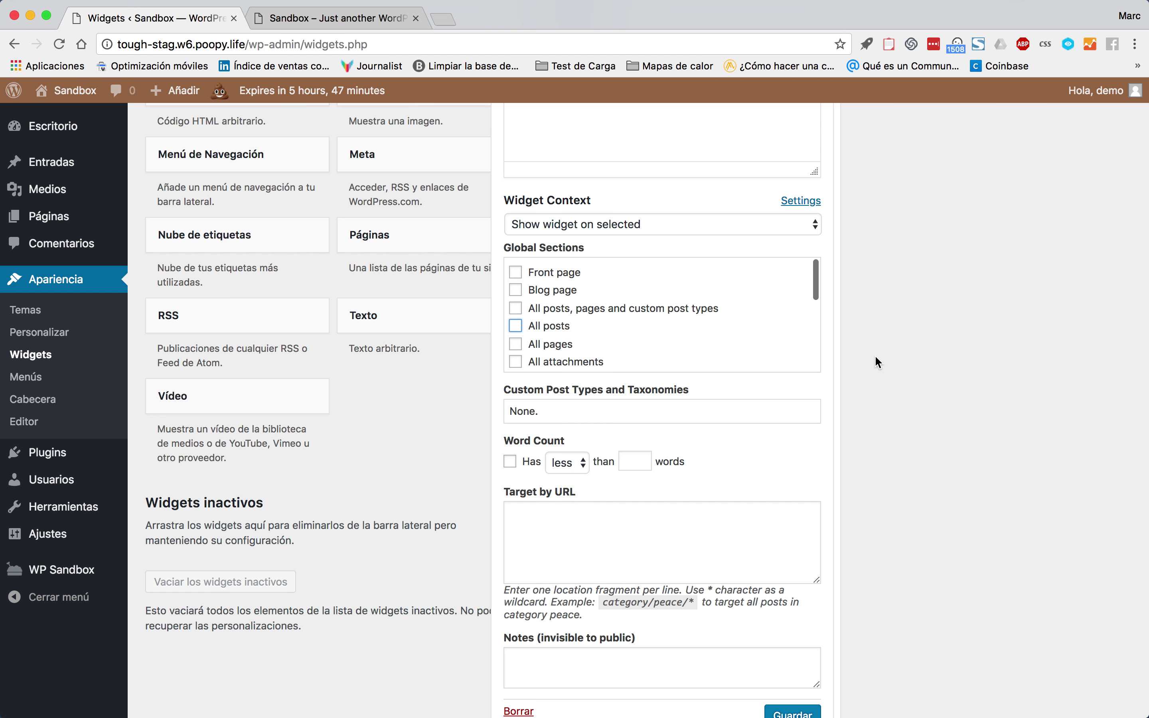
# Keep the Prueba widget on Show widget on selected, select Front page in Global Sections, and save the widget.
pyautogui.scroll(2, 874, 357)
pyautogui.click(760, 260)
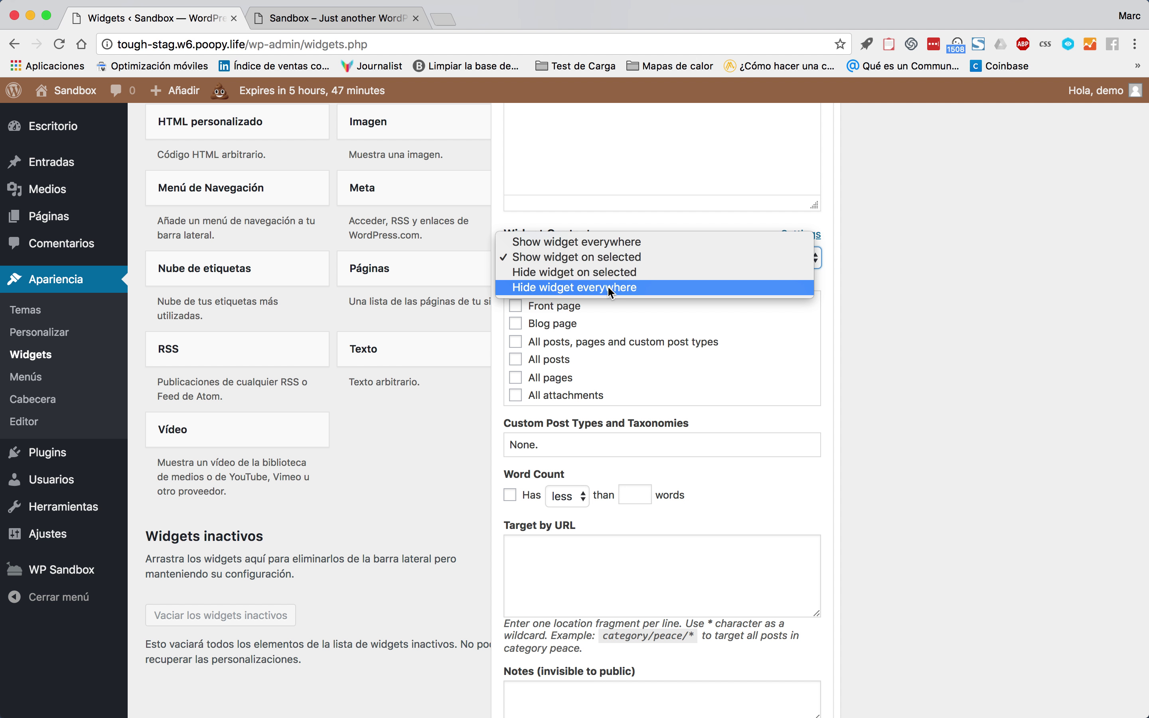
pyautogui.click(582, 259)
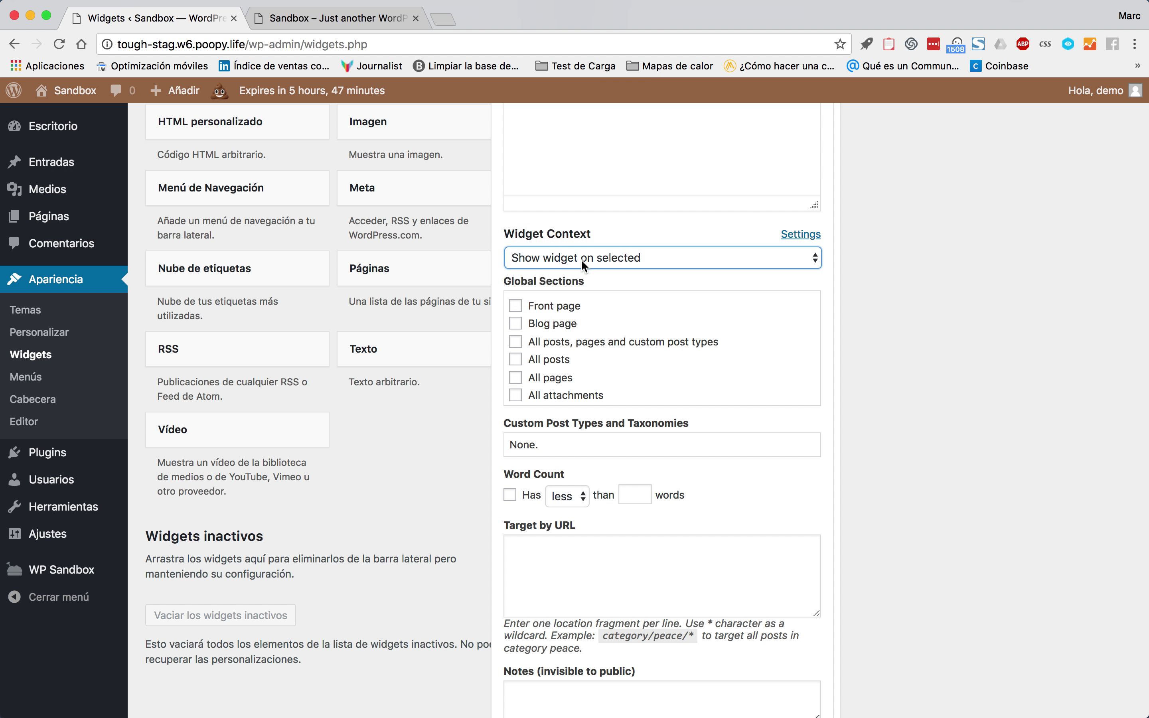
pyautogui.click(552, 307)
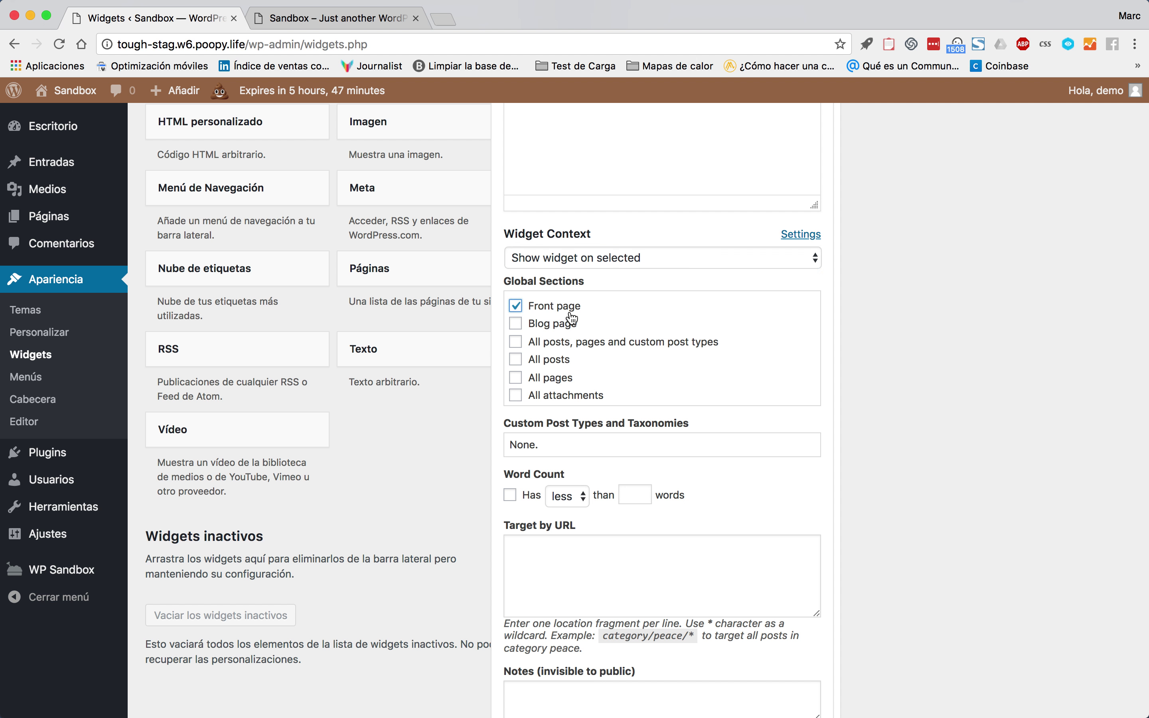
pyautogui.scroll(-5, 836, 390)
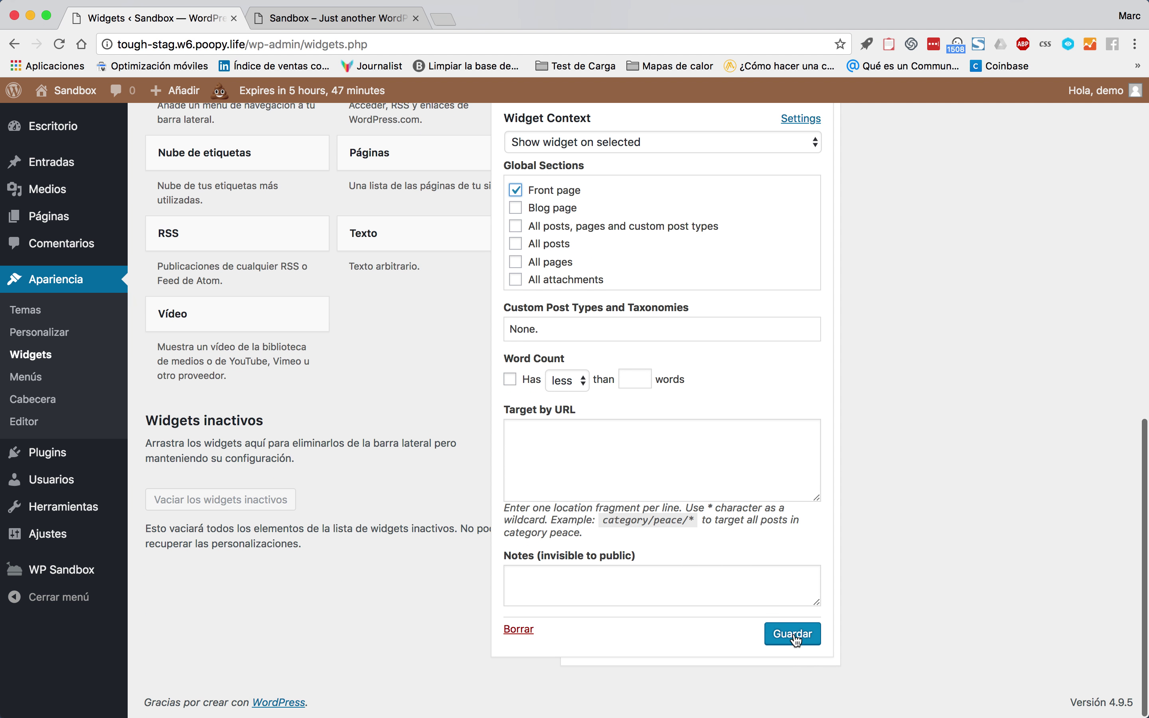
# Reload the home page and check the footer for the Prueba widget there and on Sample Page, Servicios and Contactar.
pyautogui.click(344, 20)
pyautogui.click(60, 44)
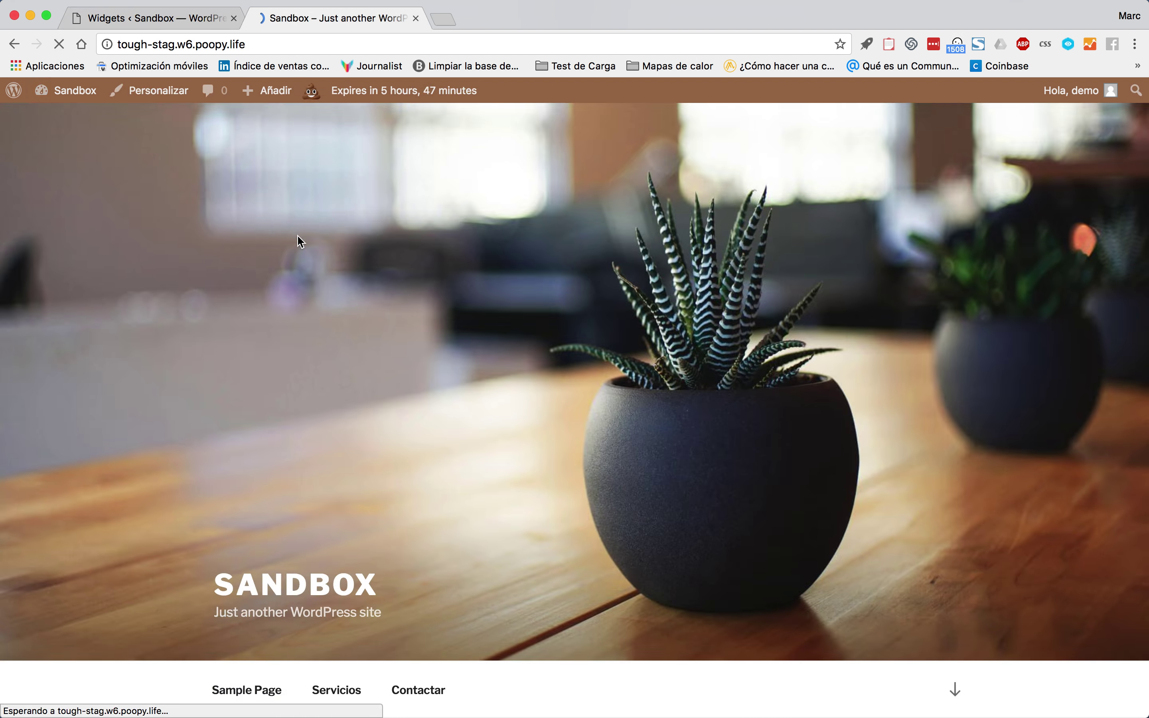
pyautogui.scroll(-10, 536, 362)
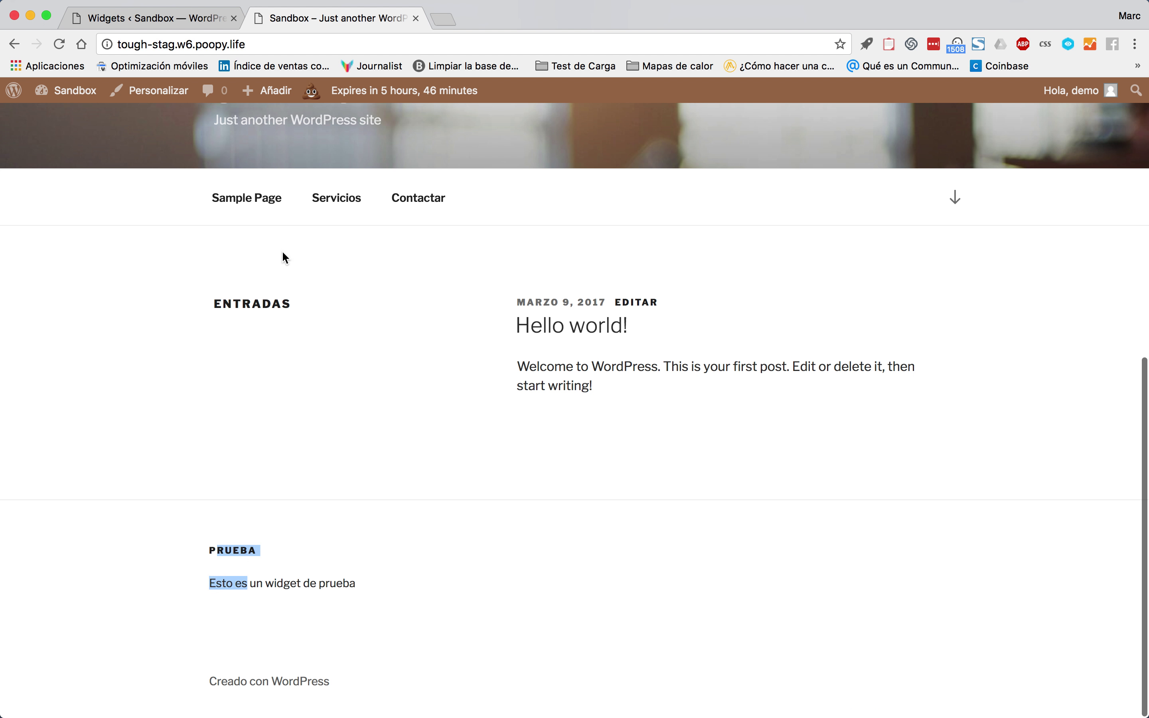
pyautogui.click(238, 200)
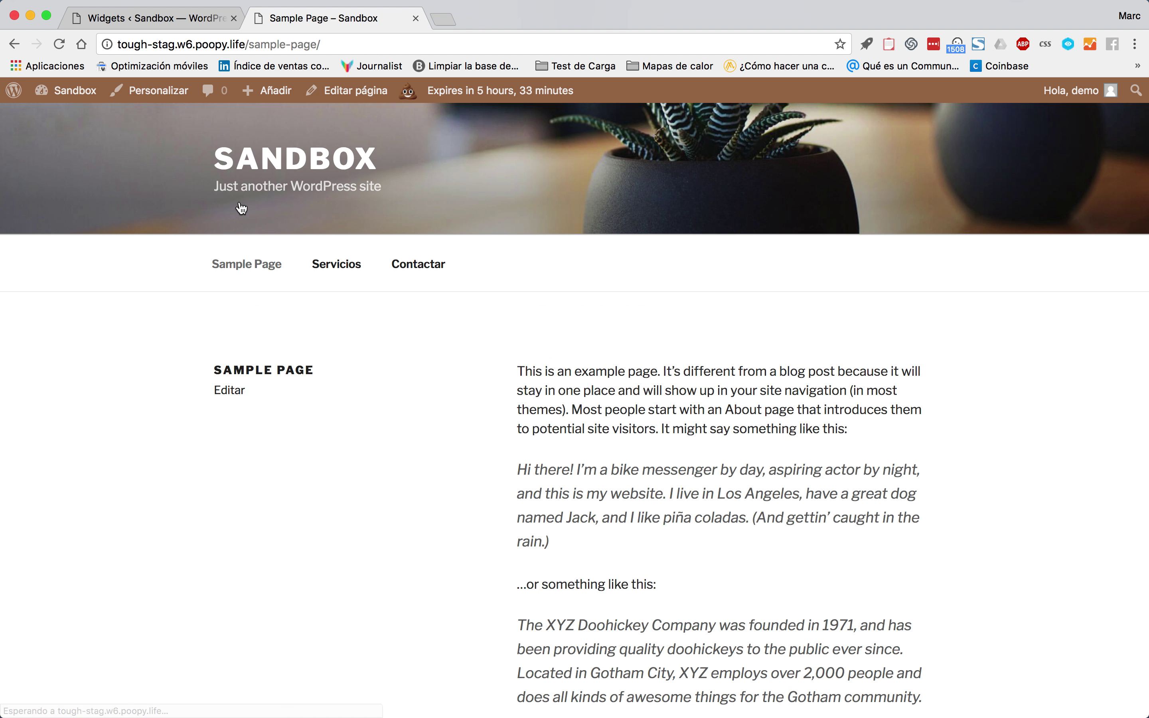
pyautogui.scroll(-5, 240, 337)
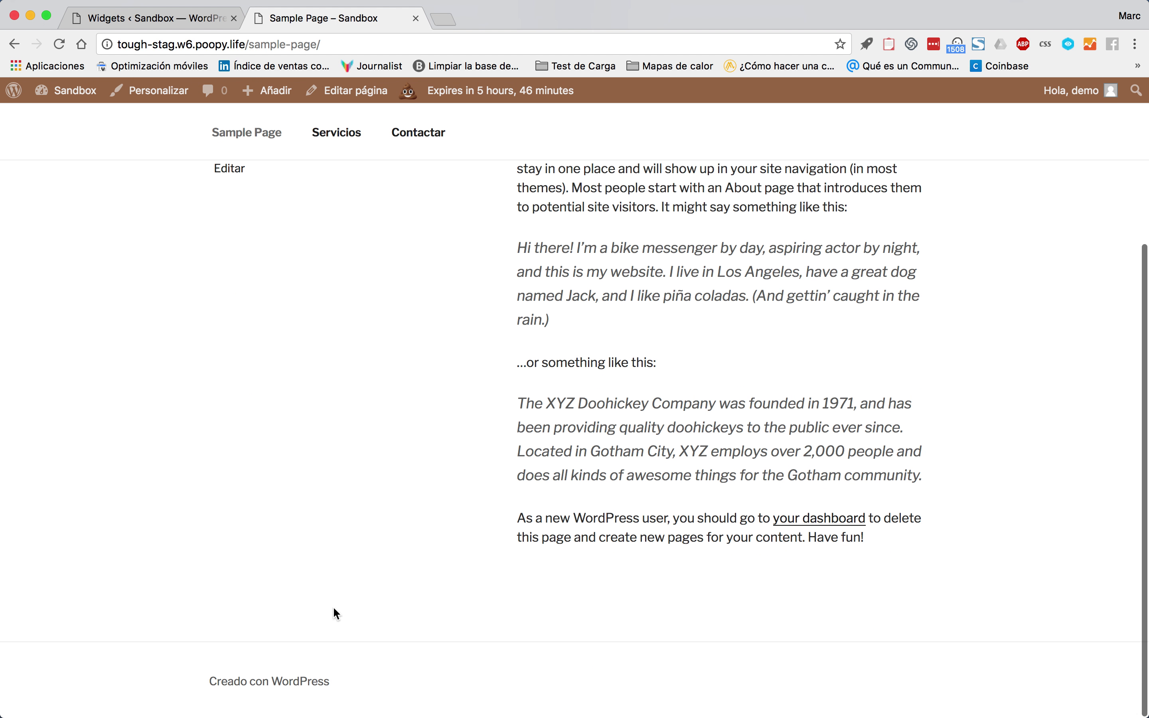
pyautogui.click(344, 140)
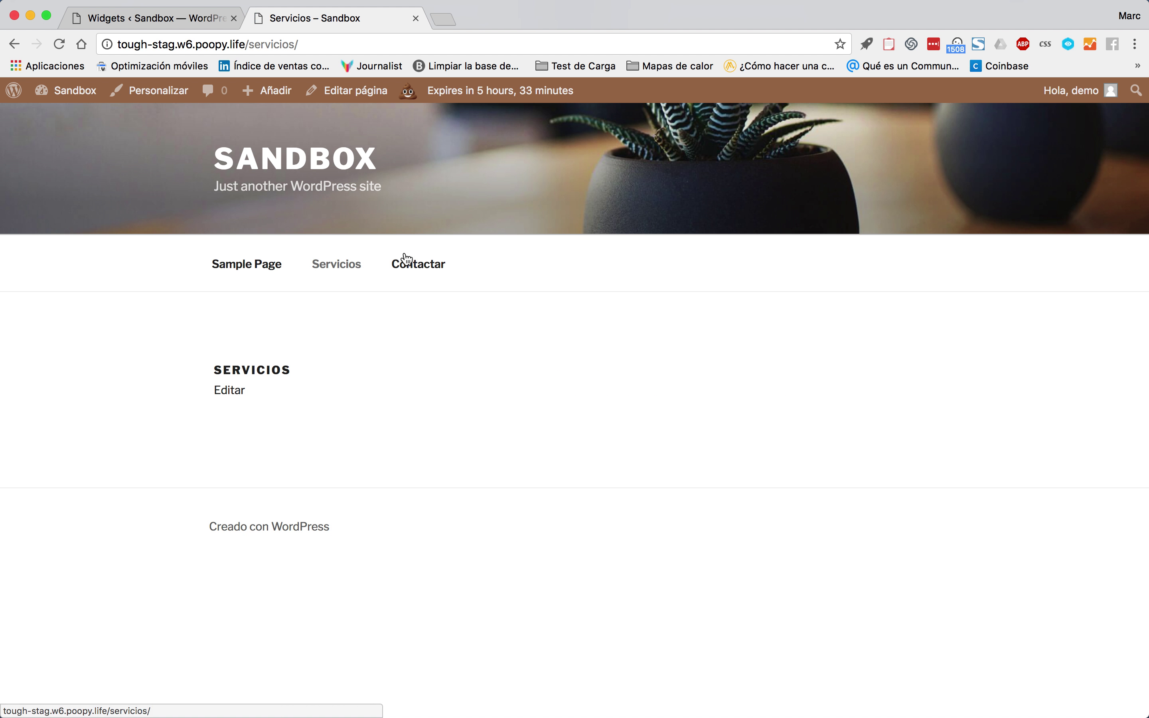
pyautogui.click(425, 279)
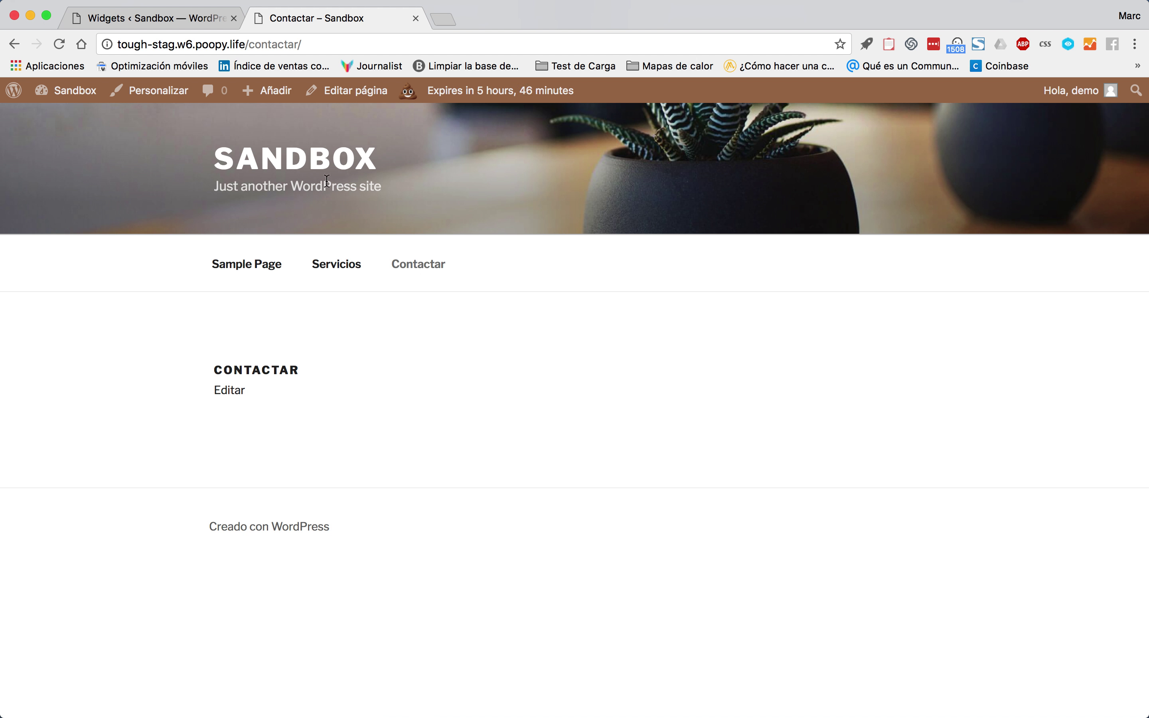
# Check the footer for the Prueba widget on the home page and in the Hello world! post, returning to the home page.
pyautogui.click(324, 149)
pyautogui.scroll(-10, 349, 361)
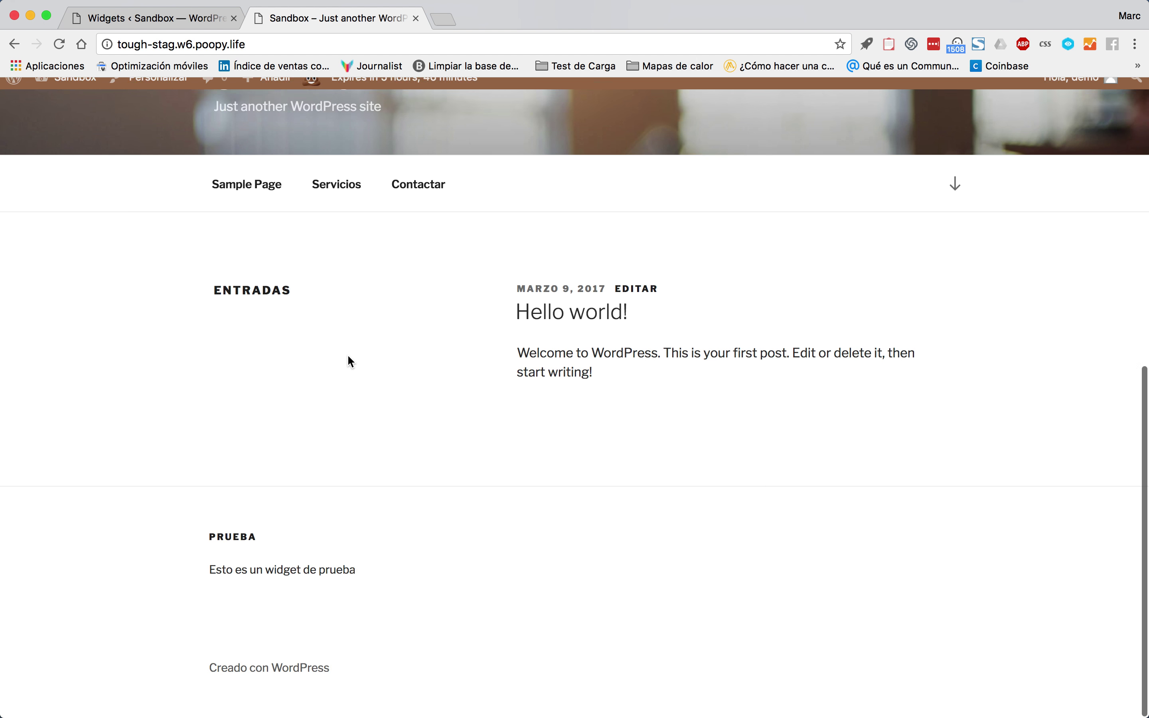
pyautogui.click(560, 327)
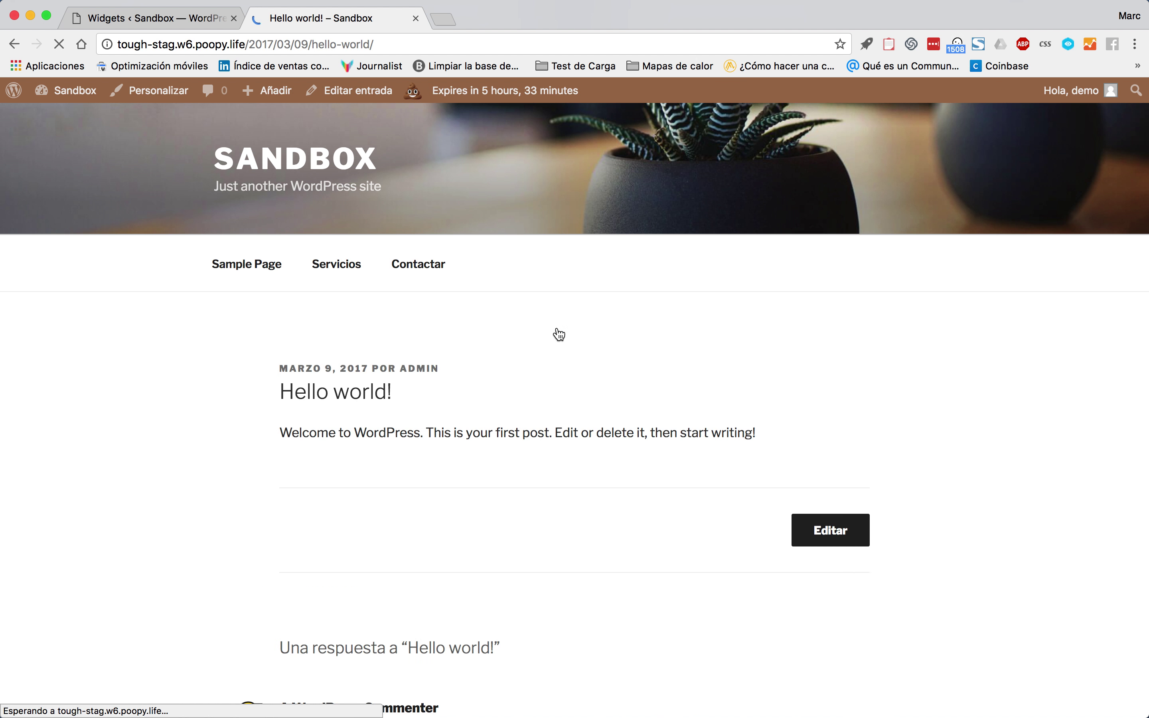
pyautogui.scroll(-15, 558, 330)
pyautogui.scroll(15, 341, 546)
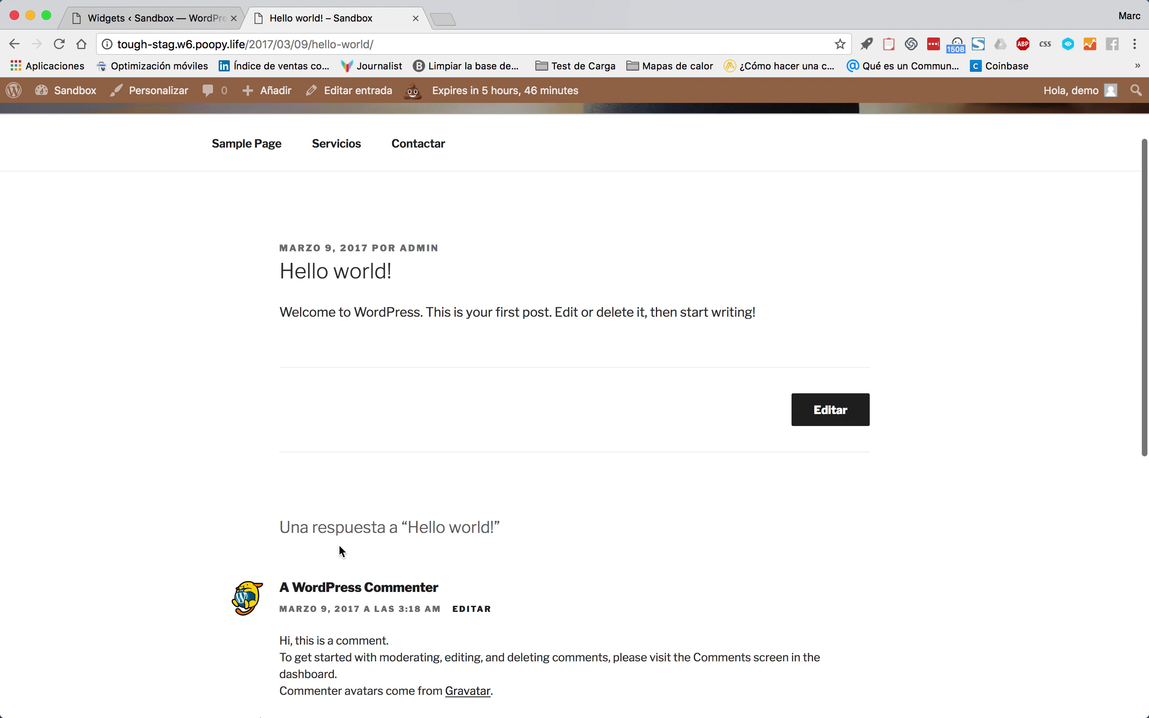
pyautogui.click(278, 158)
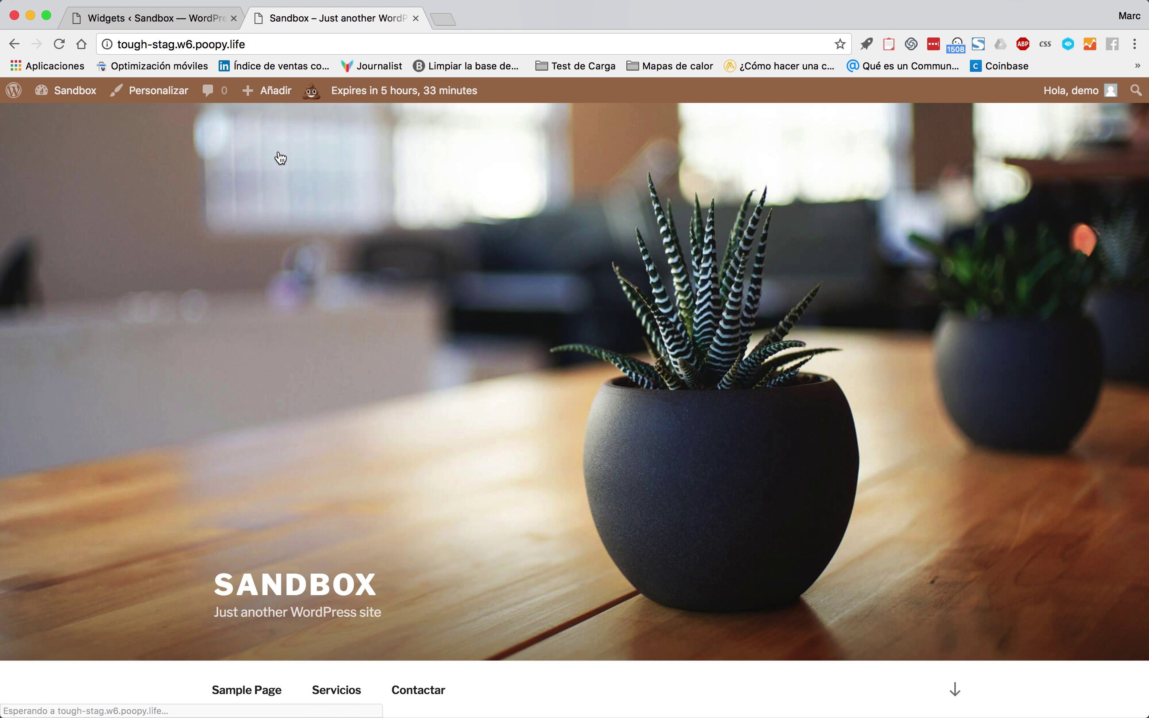
pyautogui.scroll(-10, 273, 329)
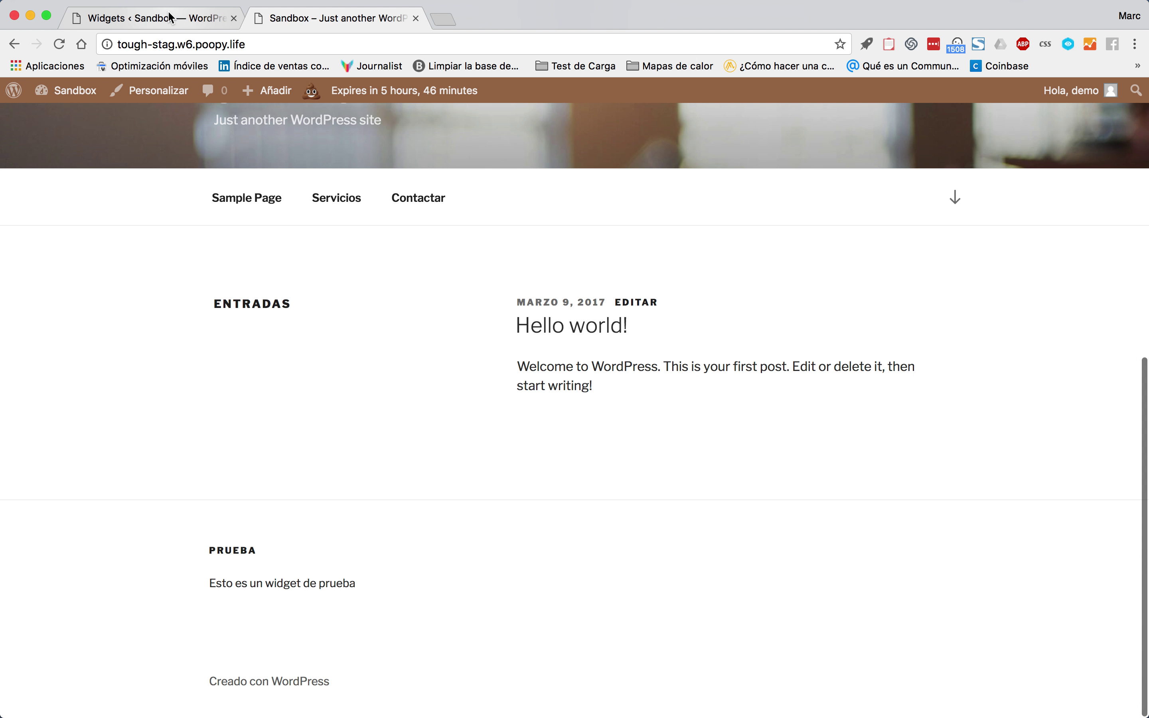
# Return to the widgets page, replace Front page with Blog page in the Prueba widget's Global Sections, and save the widget.
pyautogui.click(167, 17)
pyautogui.scroll(3, 597, 411)
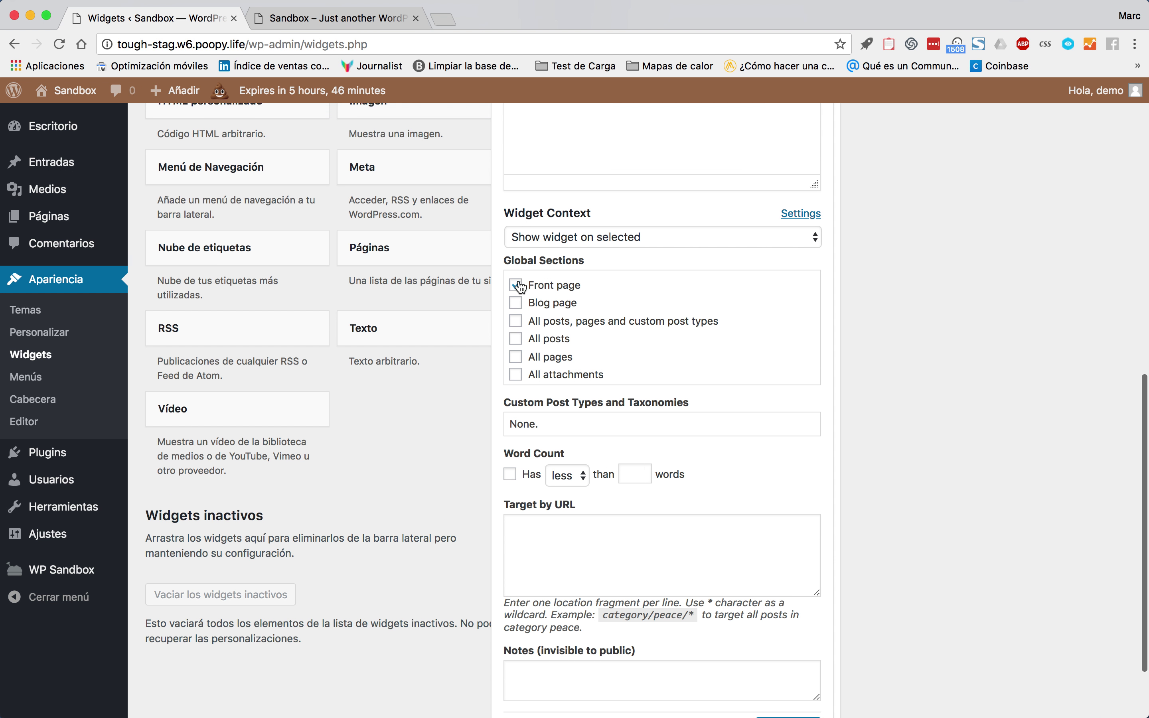
pyautogui.click(516, 306)
pyautogui.scroll(-3, 779, 340)
pyautogui.click(804, 649)
# Reload the site's home page and examine its footer for the Prueba widget.
pyautogui.click(336, 18)
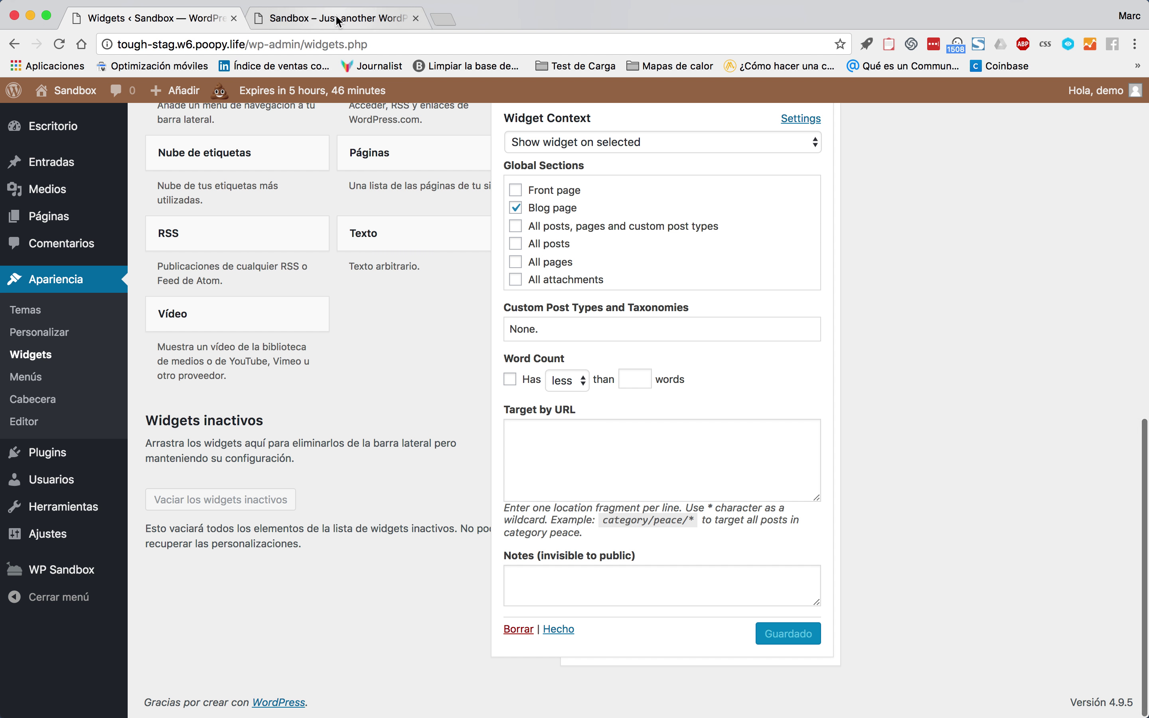
pyautogui.click(56, 48)
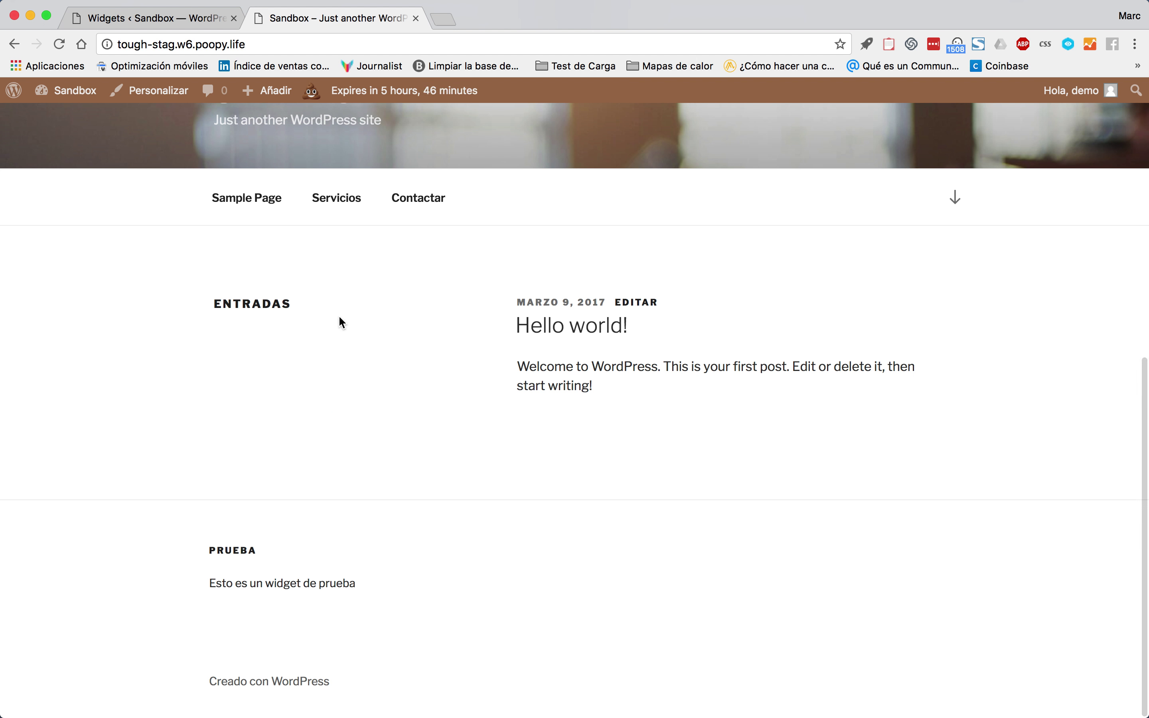
pyautogui.scroll(6, 274, 285)
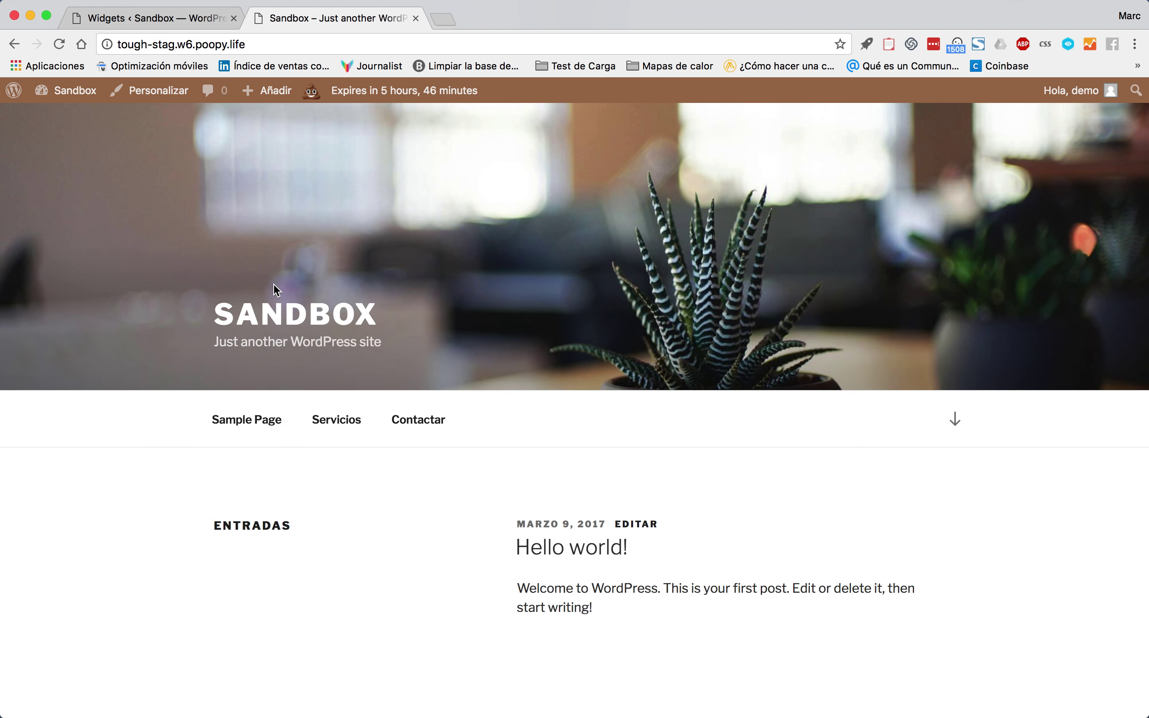
pyautogui.scroll(3, 398, 471)
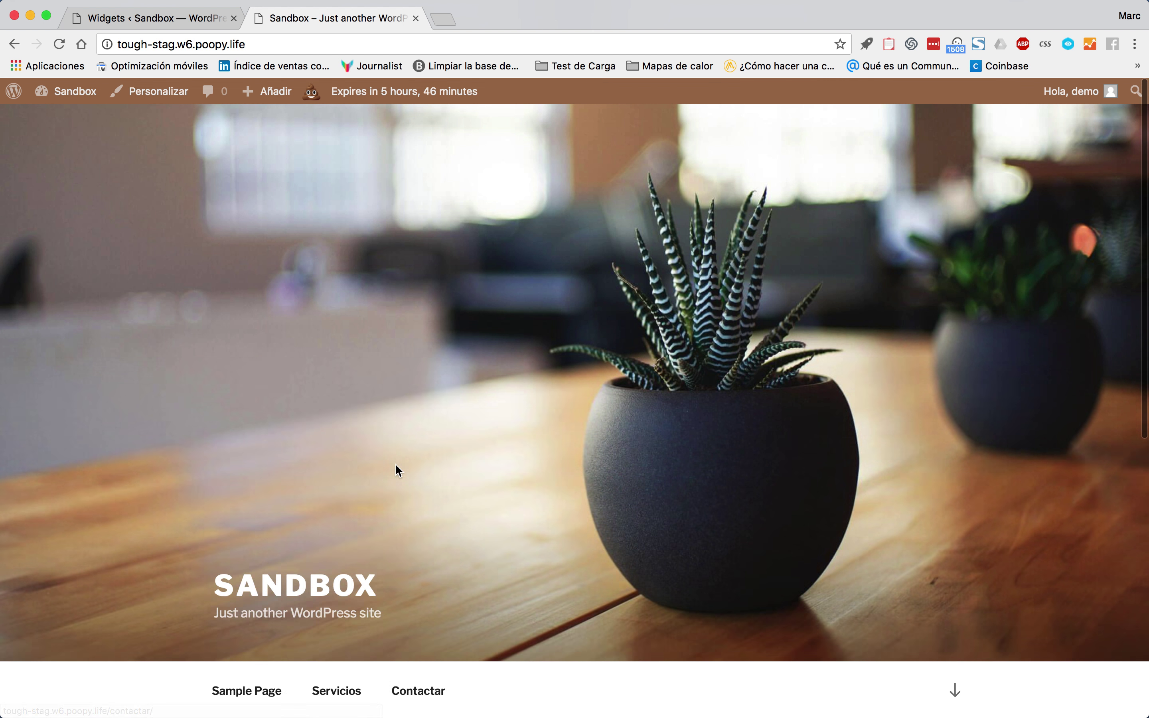
pyautogui.scroll(-10, 399, 451)
pyautogui.scroll(2, 436, 432)
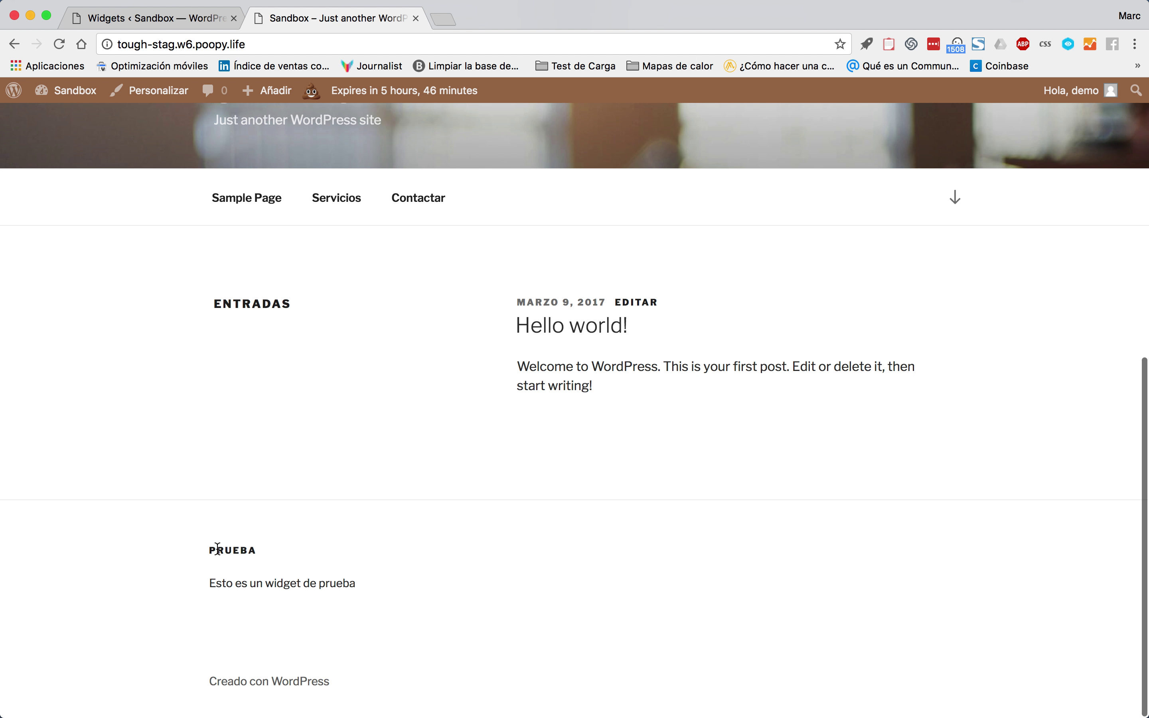
pyautogui.moveTo(217, 549); pyautogui.dragTo(253, 603)
pyautogui.click(266, 586)
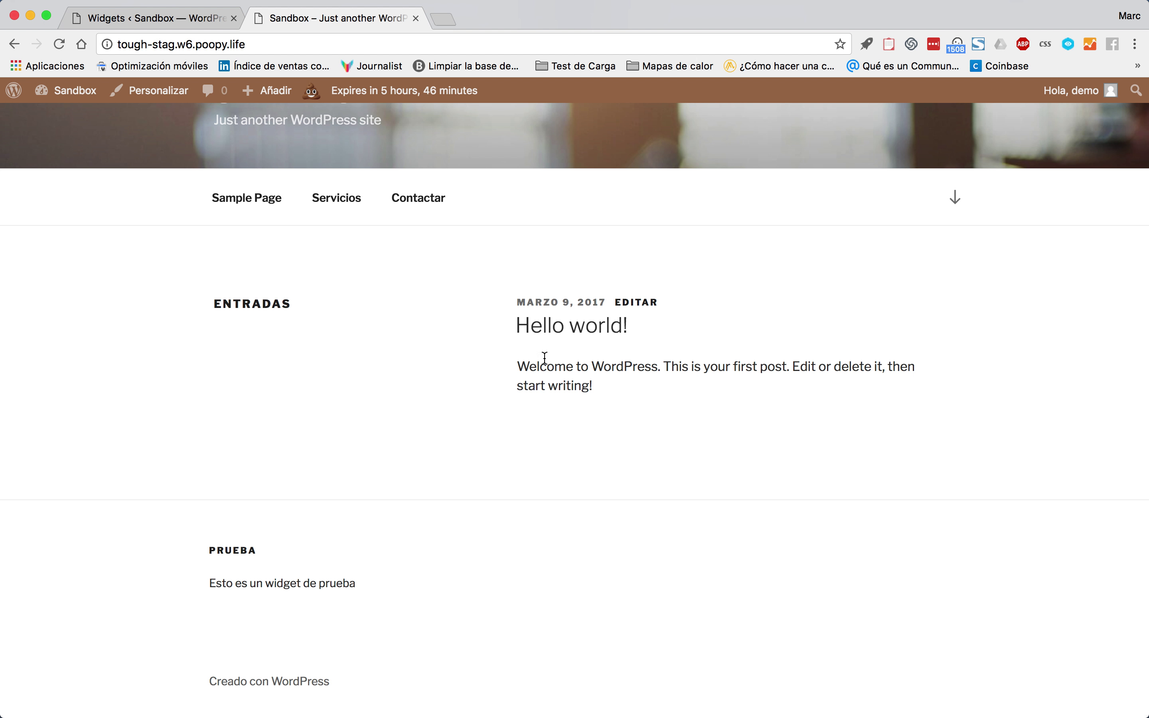
# Check the footers of the Hello world! post and the Servicios page for the Prueba widget, and go back to the home page.
pyautogui.click(546, 329)
pyautogui.scroll(-15, 545, 335)
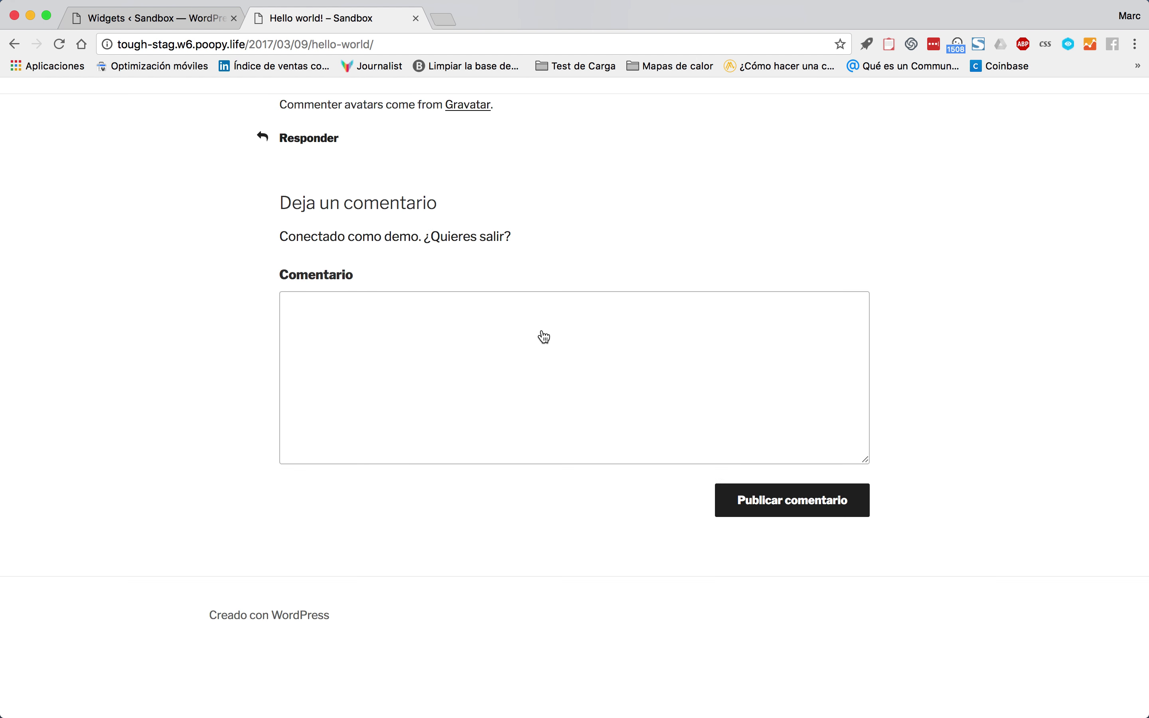
pyautogui.scroll(10, 349, 582)
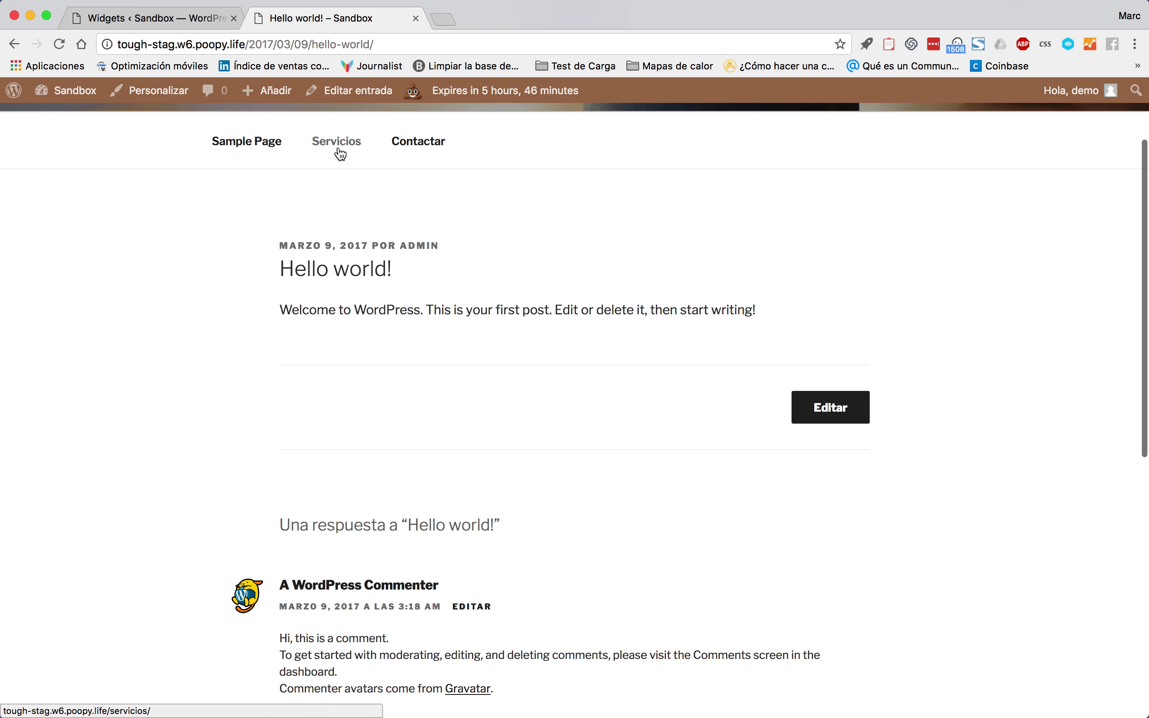
pyautogui.click(340, 154)
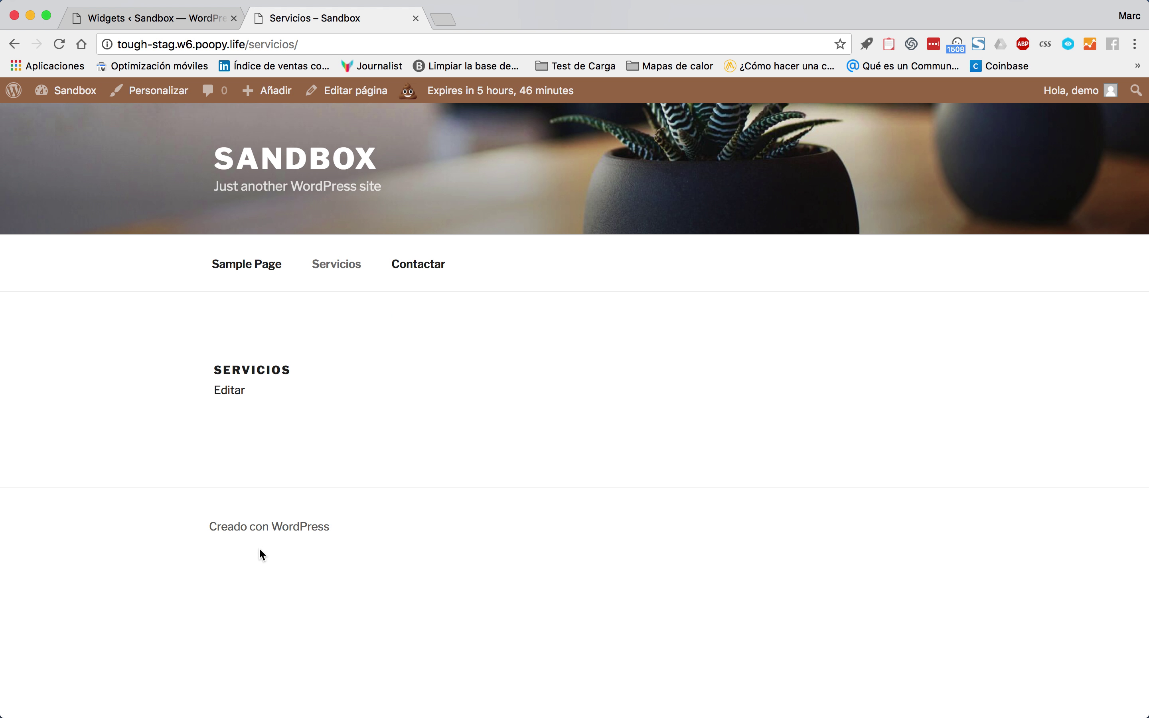
pyautogui.click(293, 160)
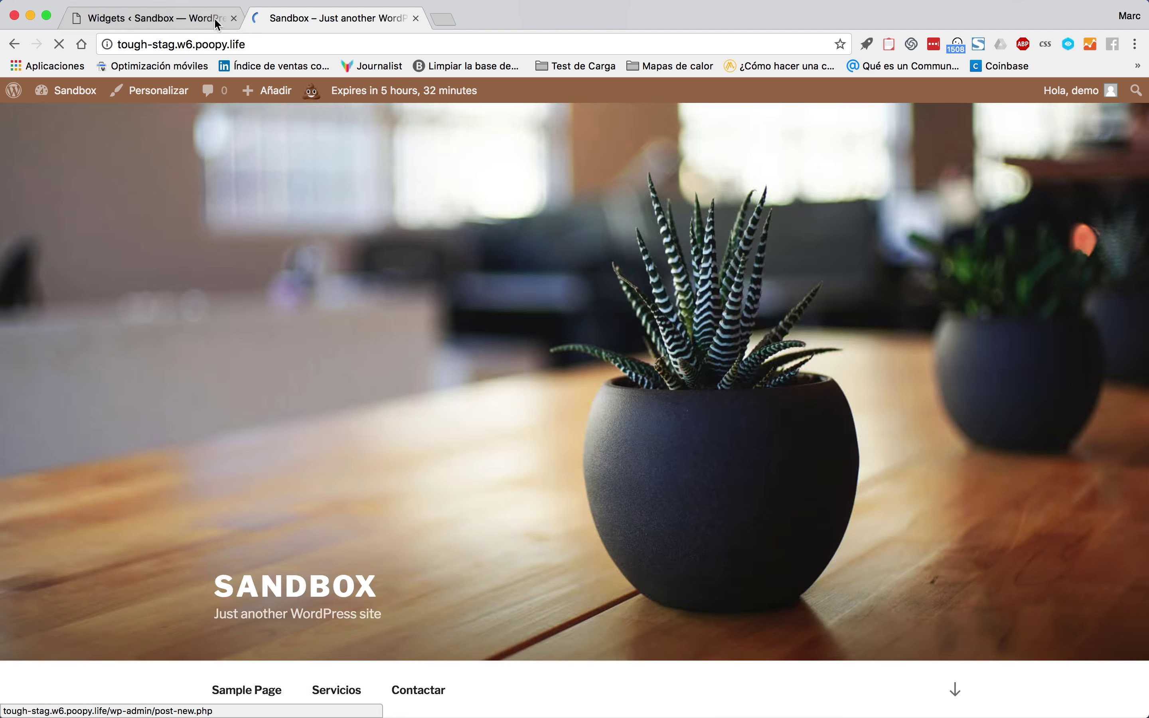
# Return to the widgets page, replace Blog page with All posts in the Prueba widget's Global Sections, and save the widget.
pyautogui.click(215, 18)
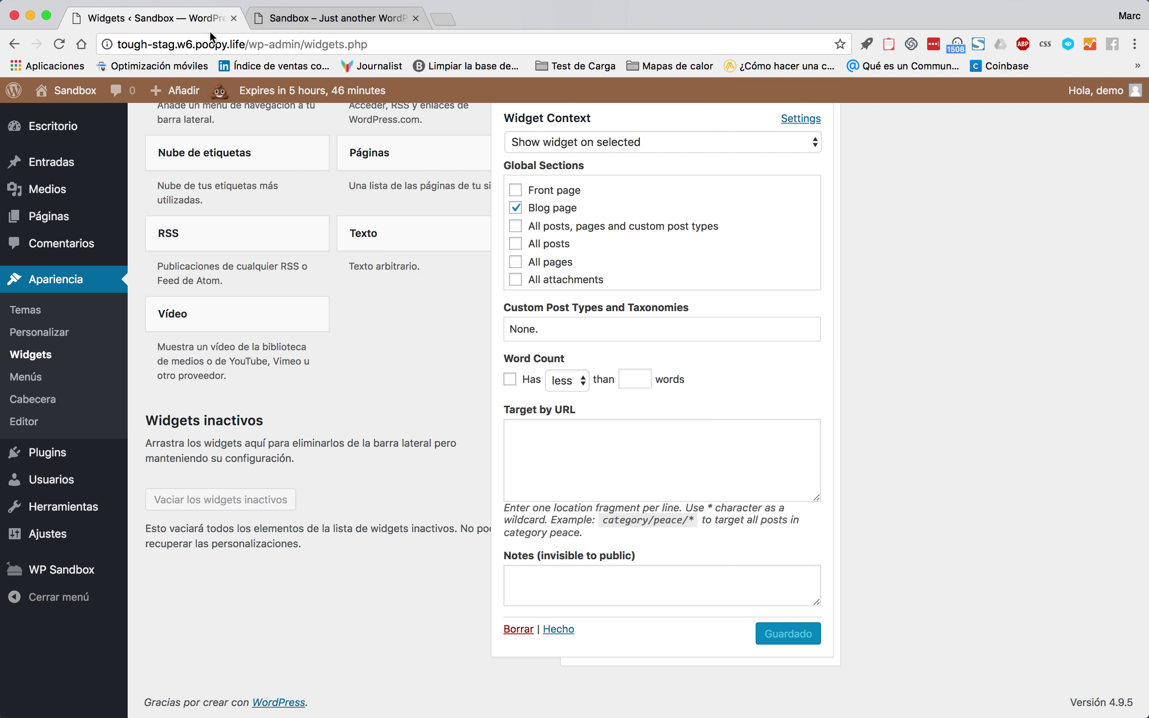
pyautogui.click(560, 212)
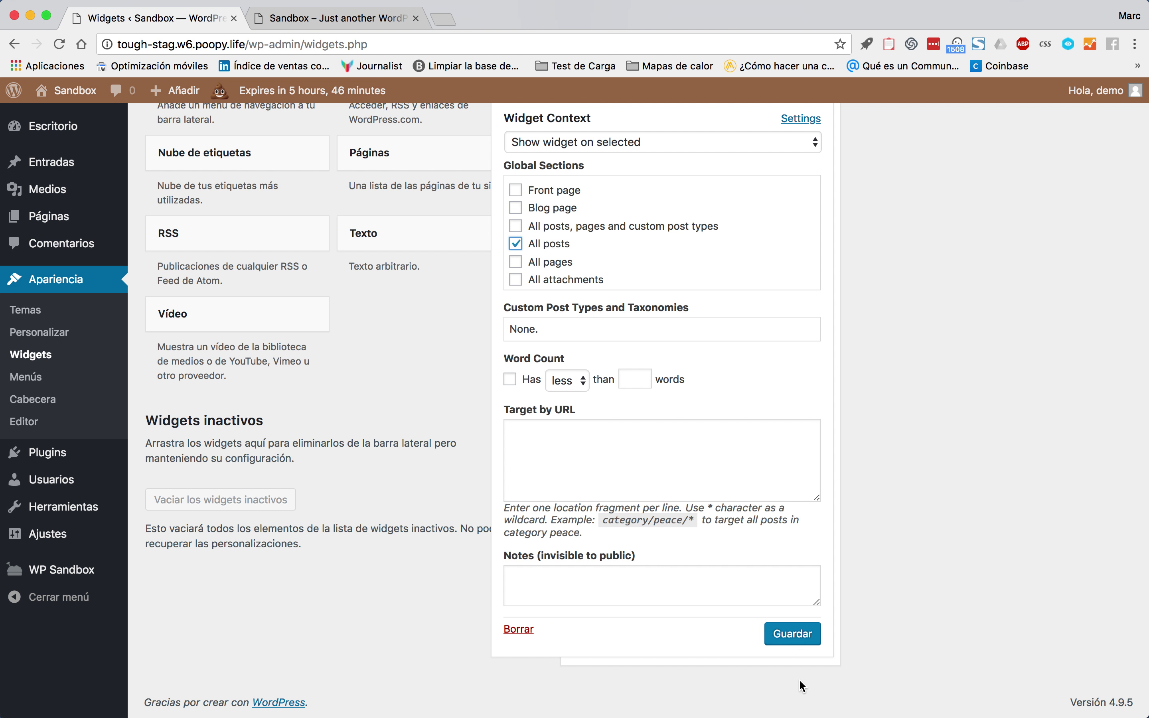
pyautogui.click(807, 639)
# Reload the home page and check for the Prueba widget there and on the Servicios and Contactar pages, returning to the home page.
pyautogui.click(339, 19)
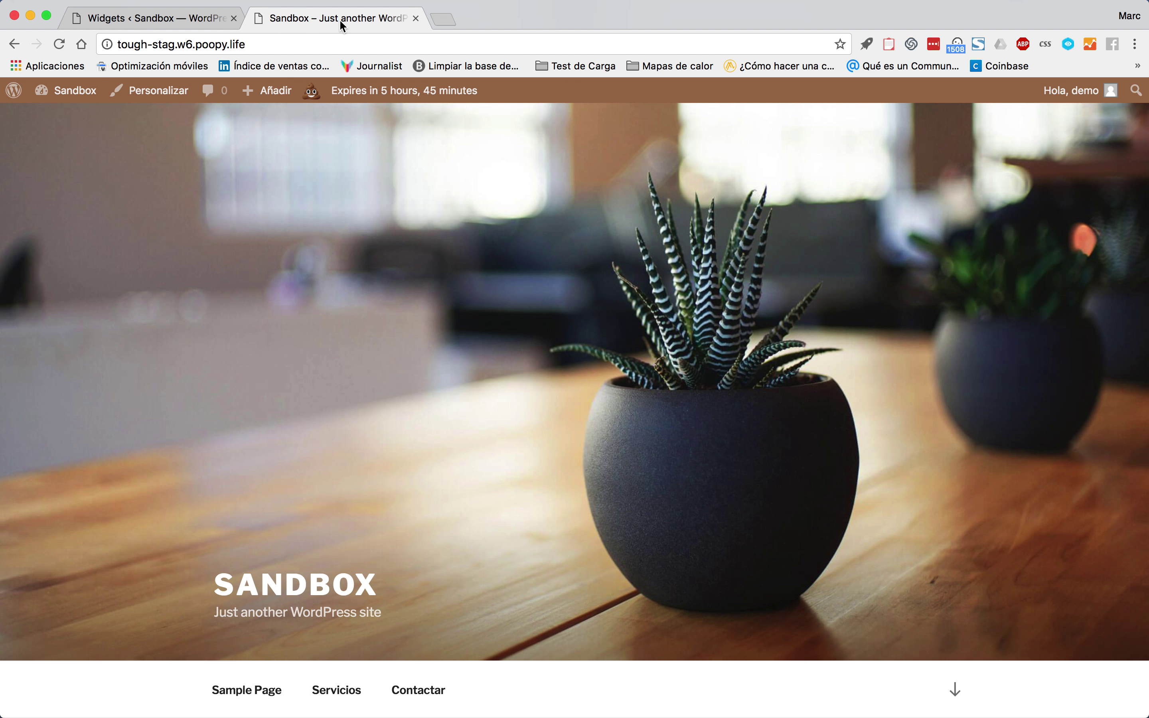
pyautogui.click(57, 44)
pyautogui.scroll(-4, 234, 206)
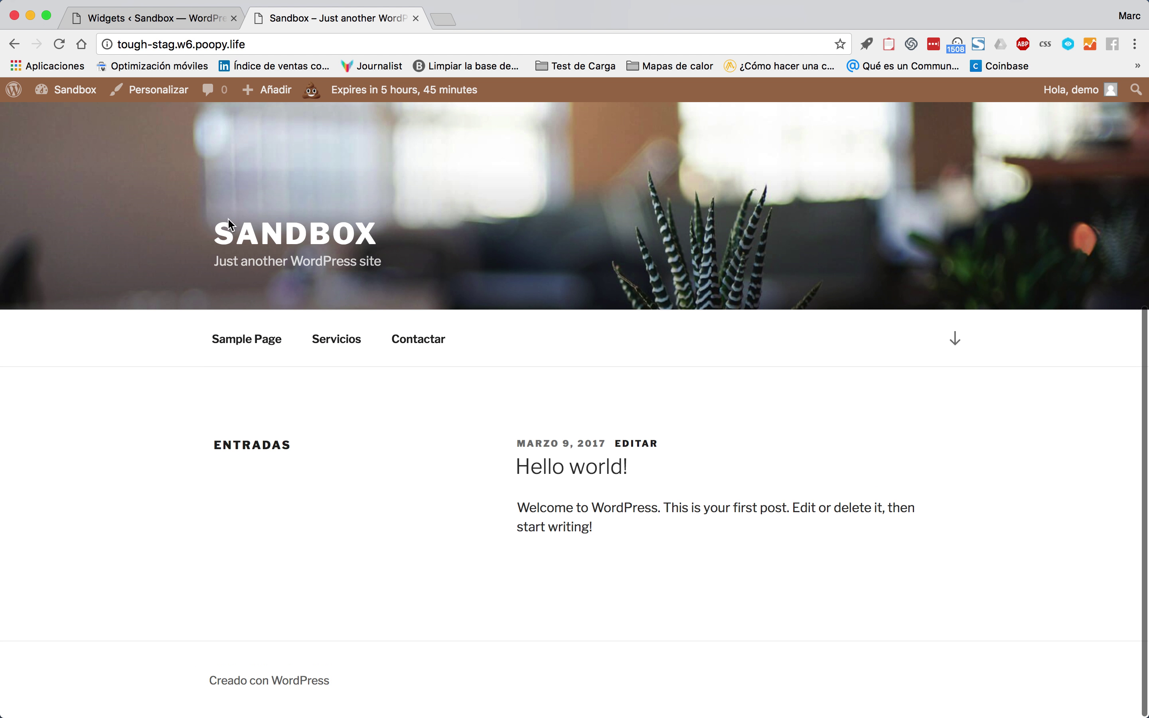
pyautogui.click(334, 343)
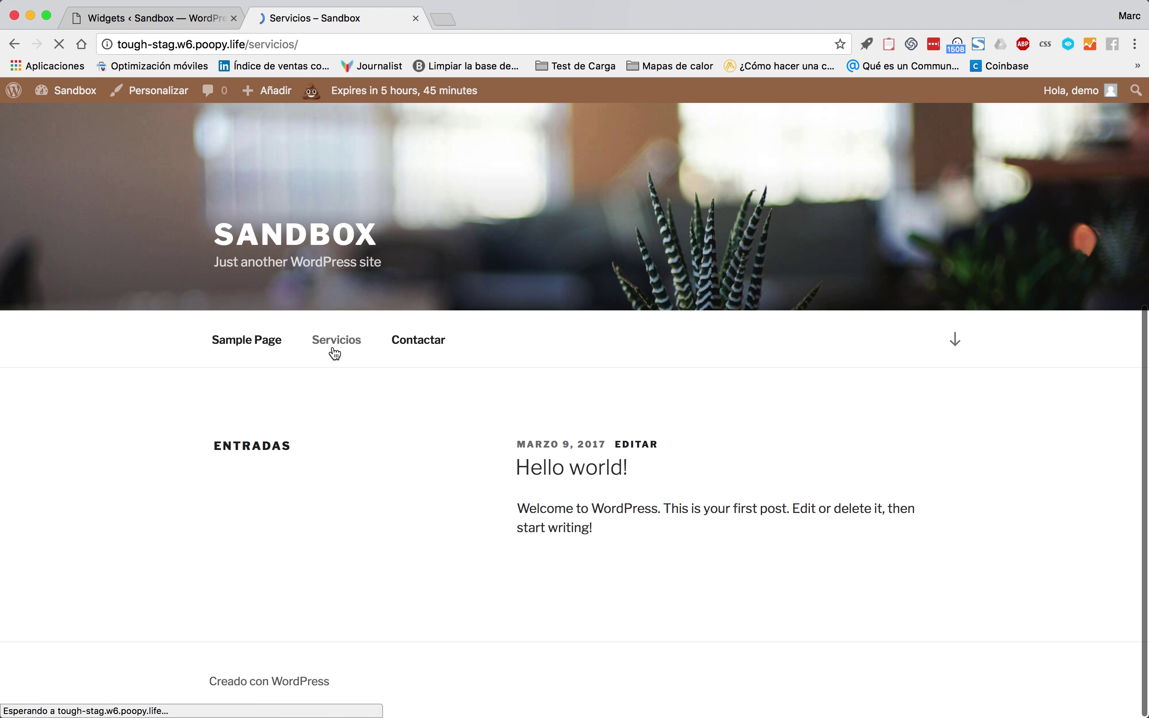
pyautogui.click(422, 265)
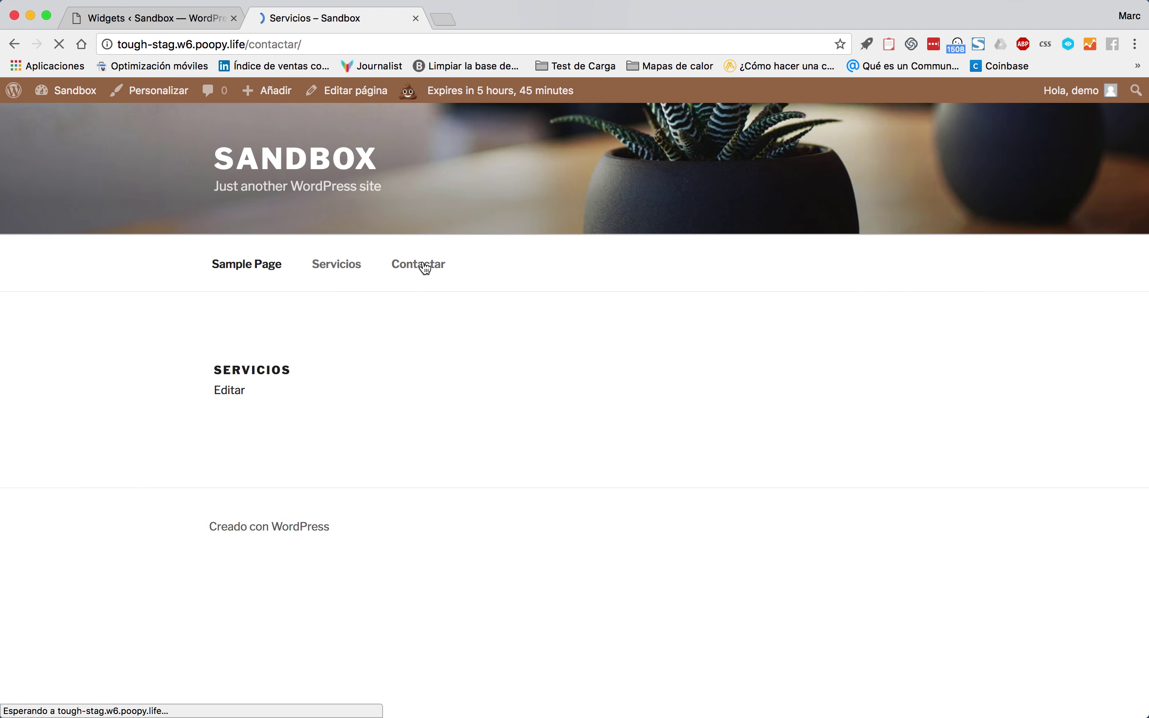
pyautogui.click(299, 142)
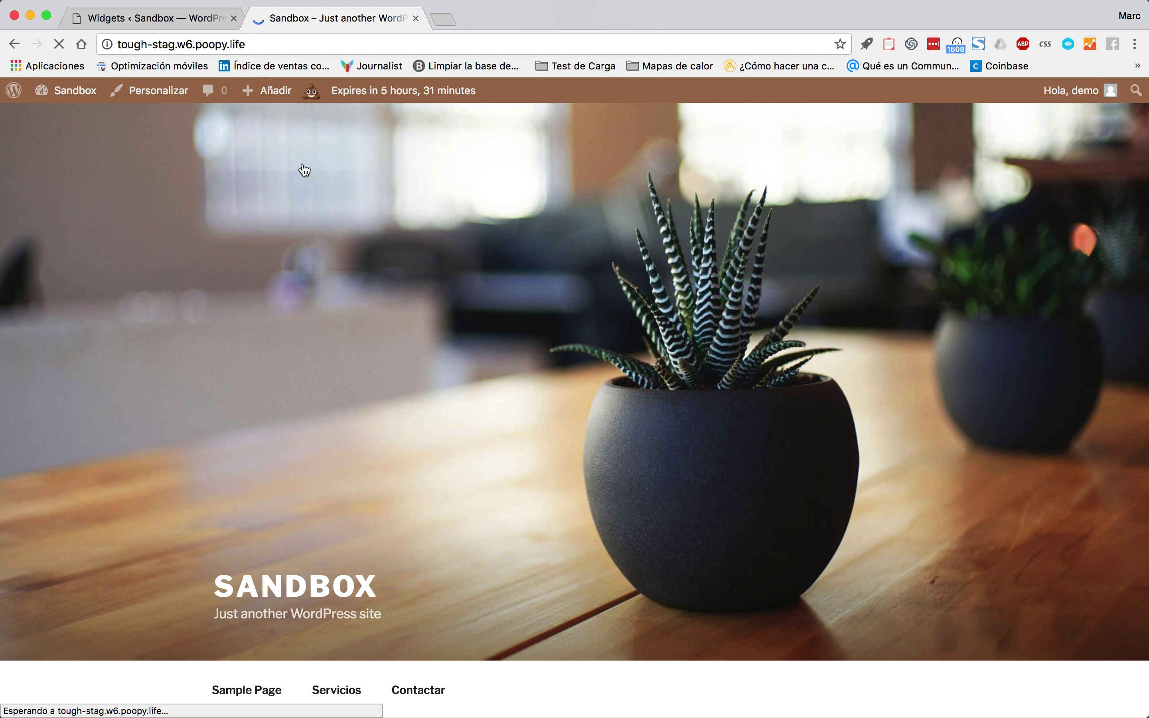
pyautogui.scroll(-5, 499, 593)
# Open the Hello world! post and examine its footer for the Prueba widget.
pyautogui.click(569, 468)
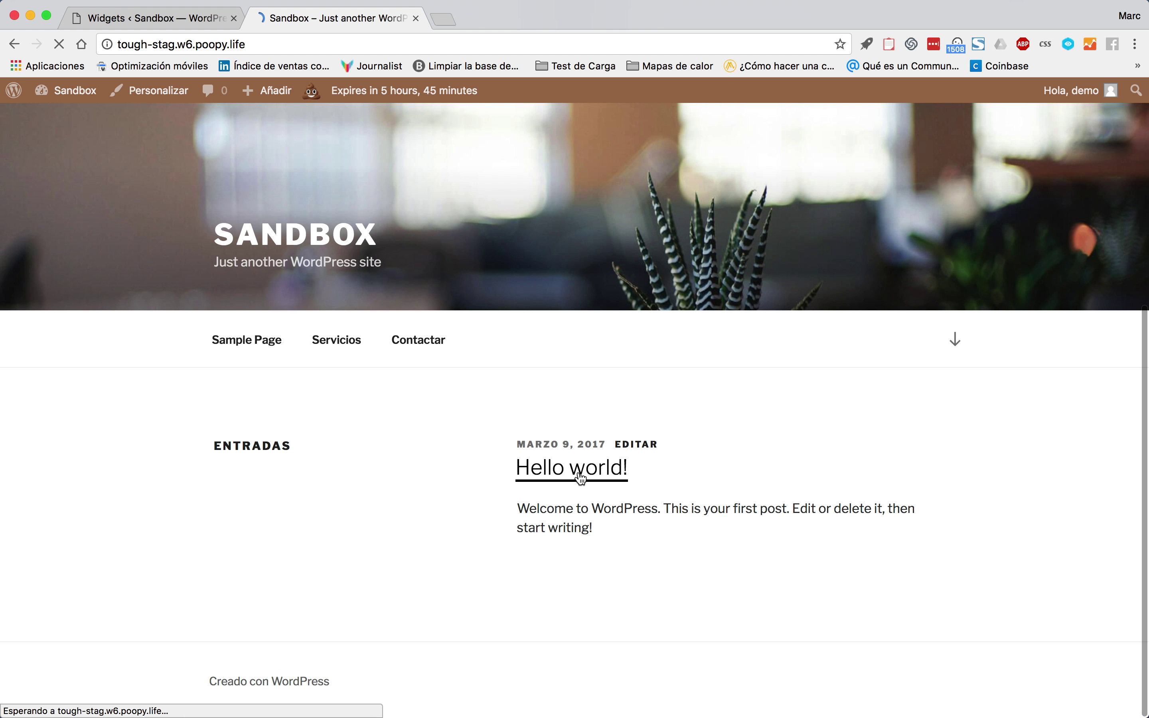
pyautogui.scroll(-10, 440, 476)
pyautogui.scroll(2, 440, 480)
pyautogui.scroll(-2, 441, 426)
pyautogui.moveTo(218, 551); pyautogui.dragTo(253, 596)
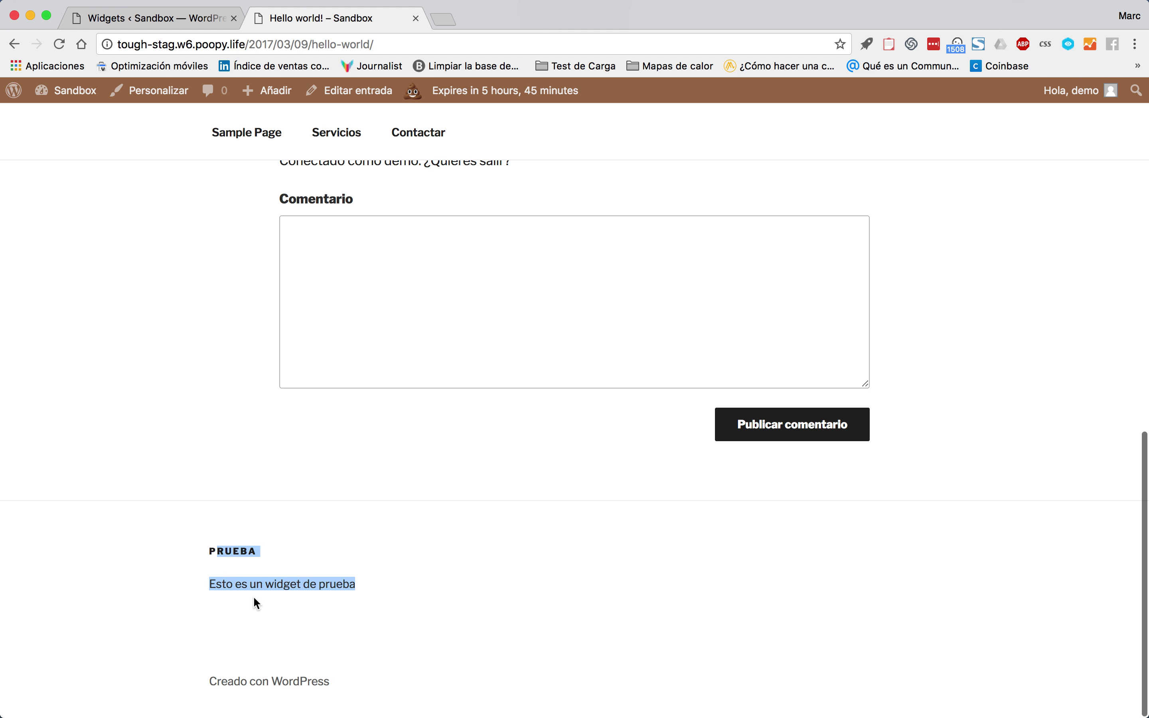
# Clear All posts in the Prueba widget, set Widget Context to Hide widget on selected with Front page selected, and save it.
pyautogui.click(197, 21)
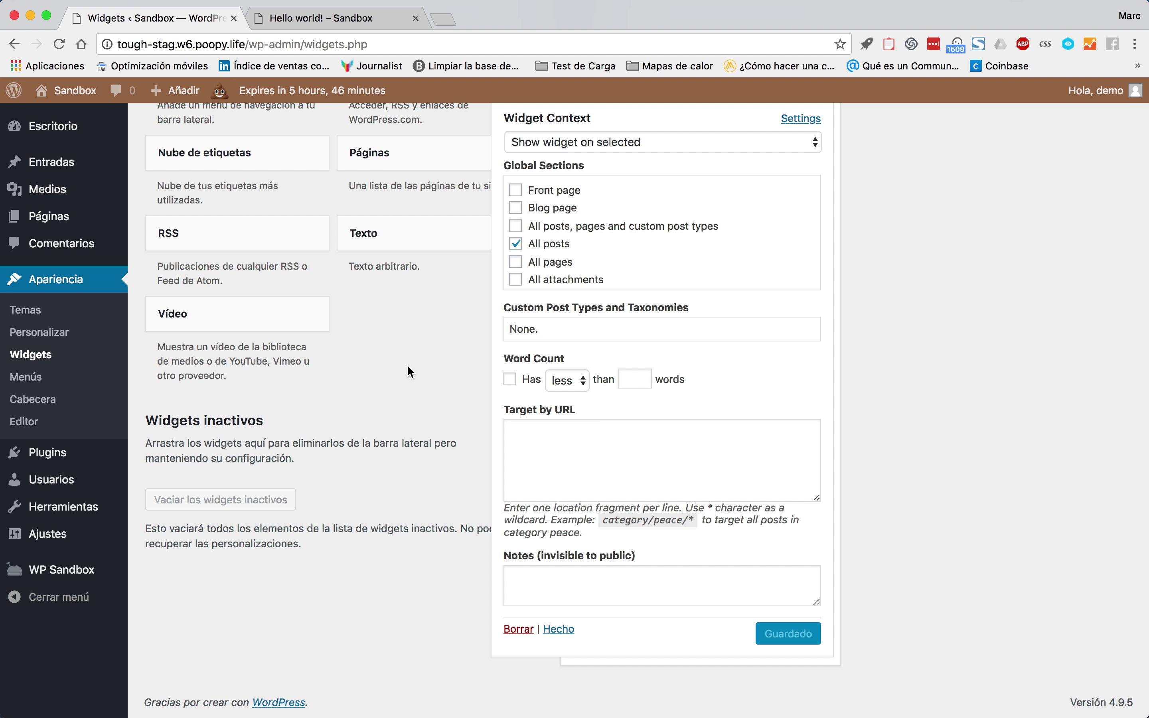
pyautogui.scroll(2, 411, 366)
pyautogui.click(546, 296)
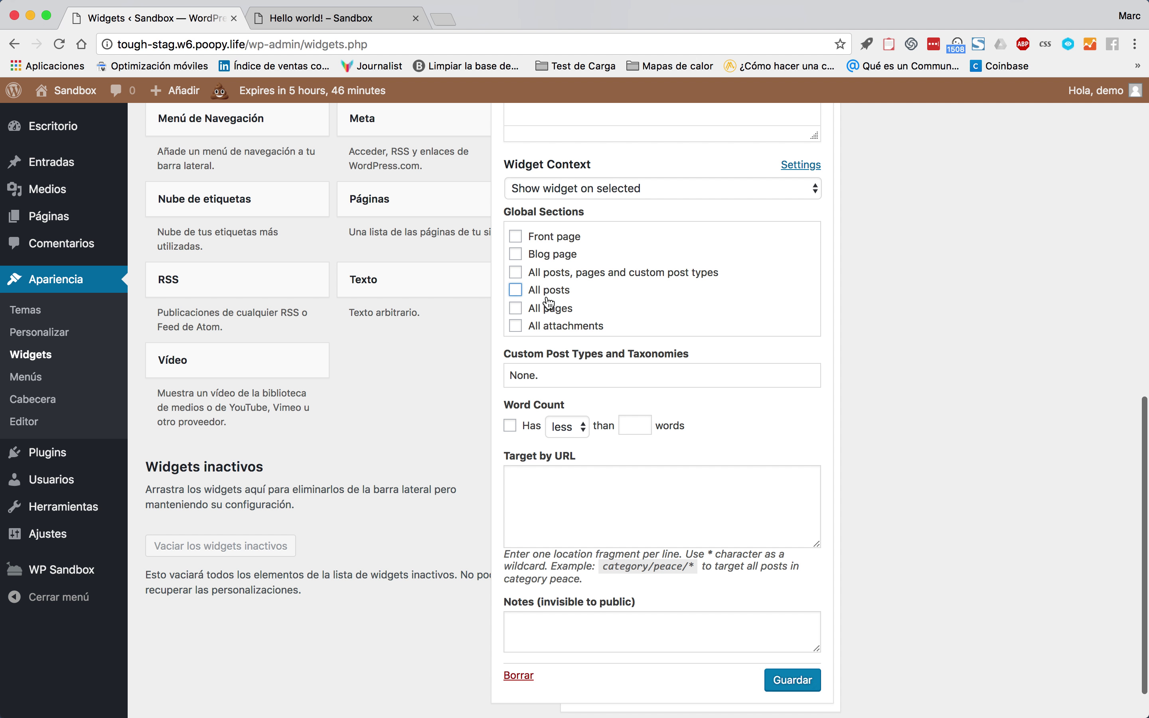
pyautogui.click(597, 187)
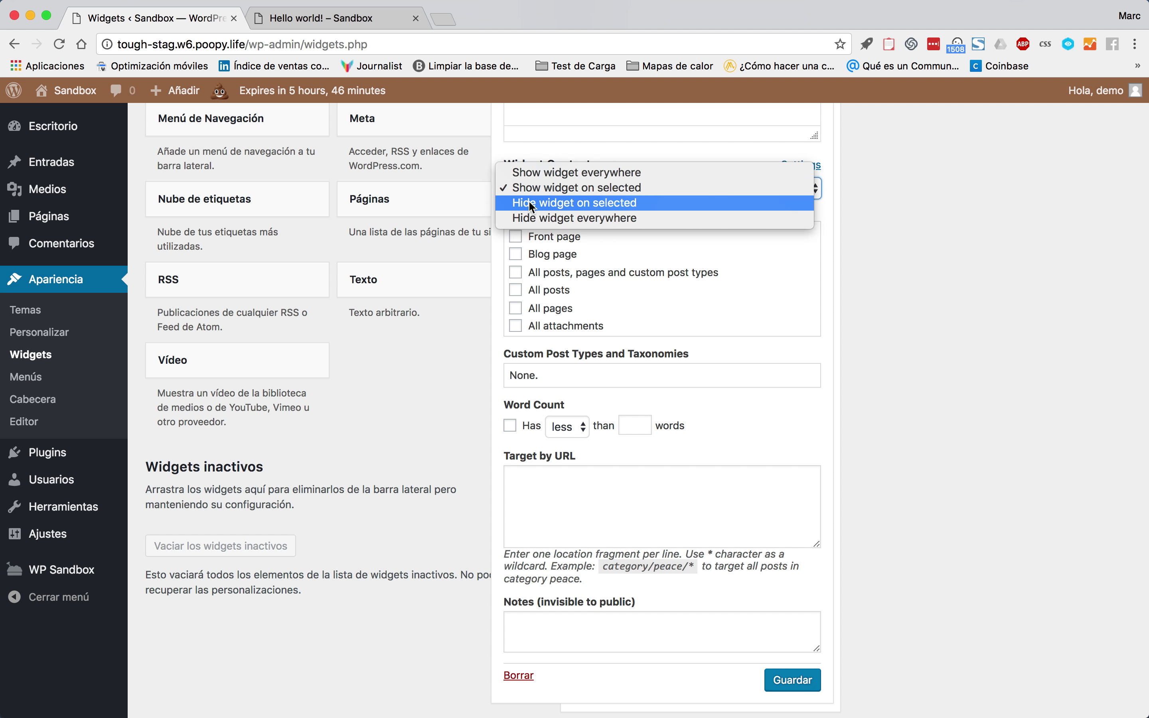
pyautogui.click(549, 205)
pyautogui.click(560, 241)
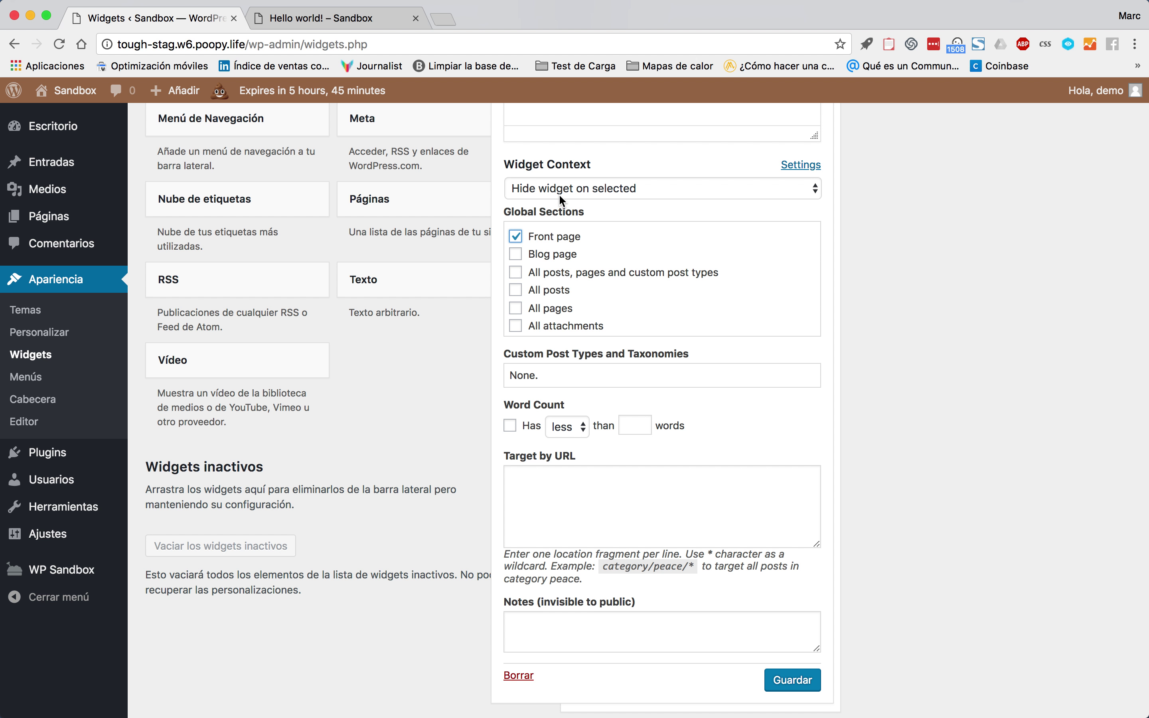
pyautogui.click(799, 683)
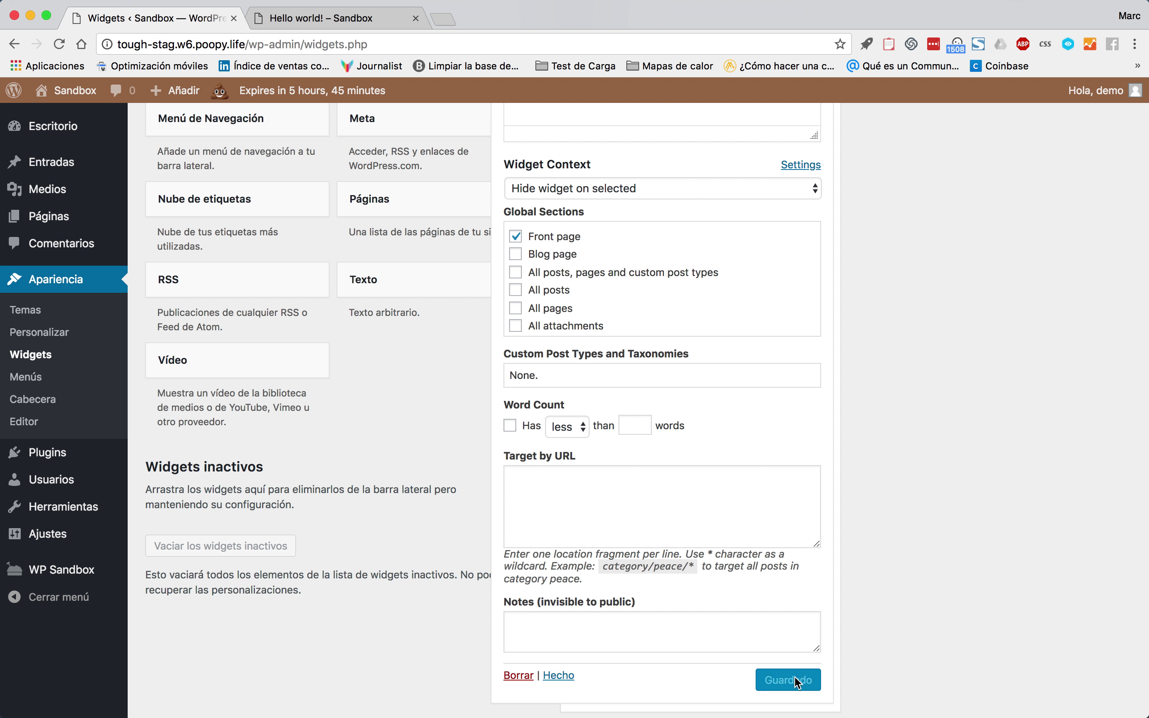
# Switch to the site view, open the home page and check its footer for the Prueba widget.
pyautogui.click(342, 20)
pyautogui.scroll(15, 276, 224)
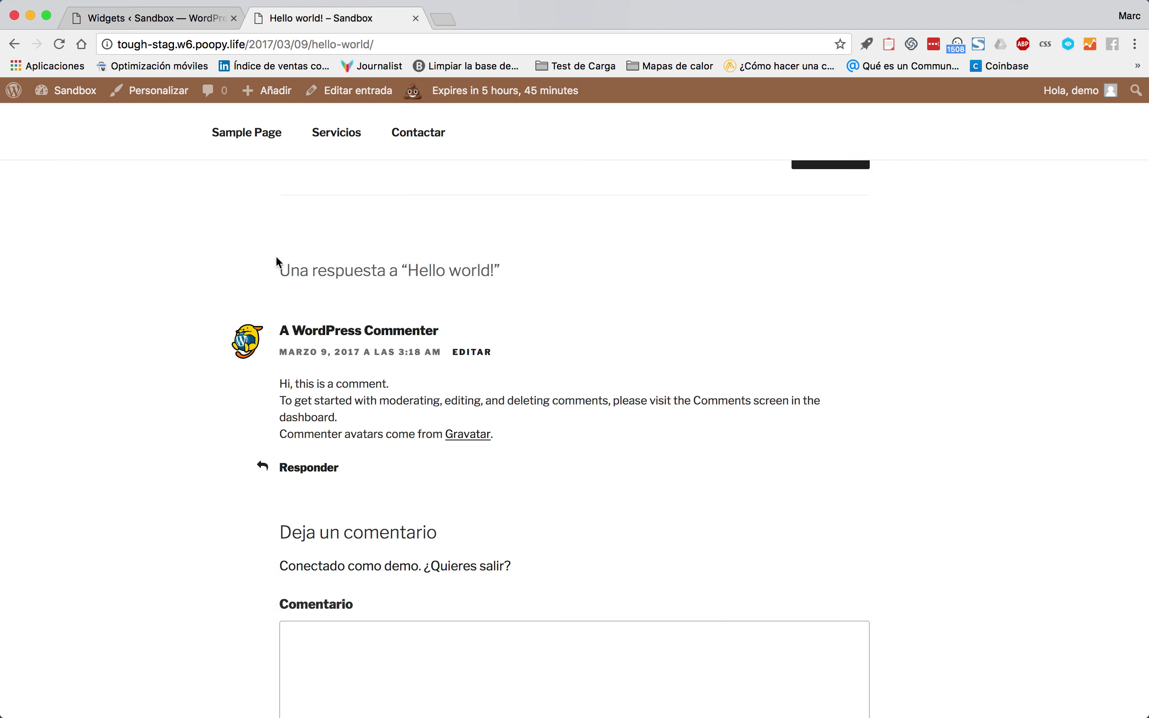
pyautogui.click(308, 165)
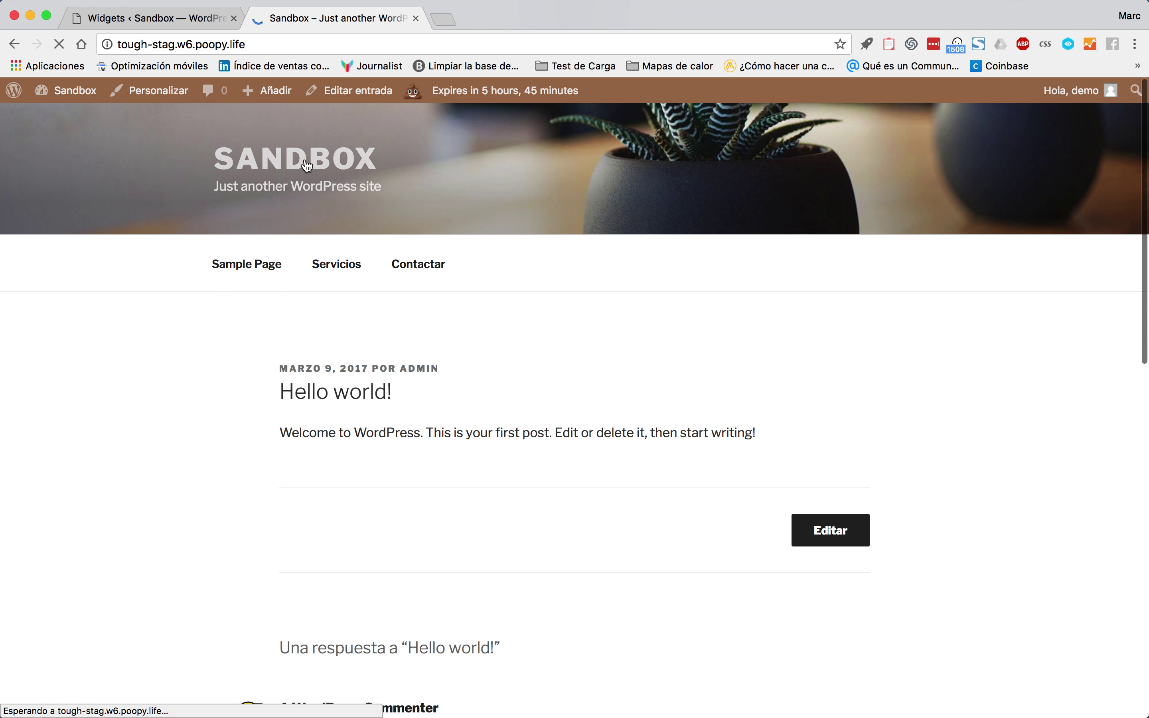
pyautogui.scroll(-5, 222, 419)
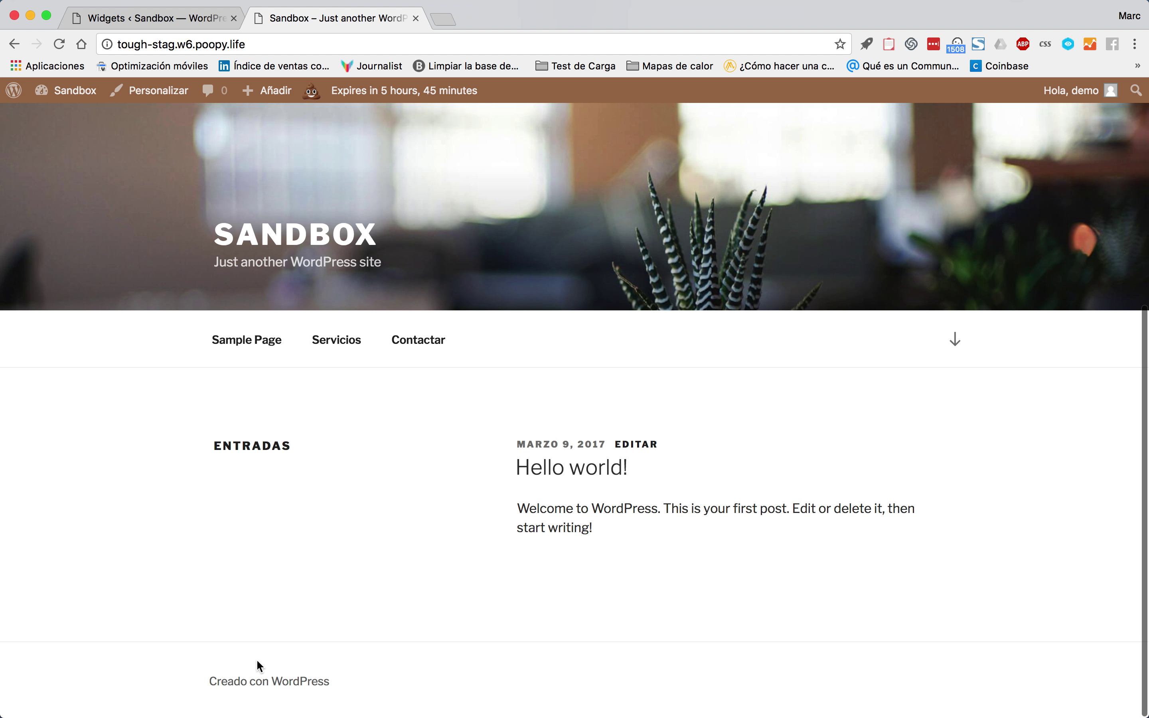
# Open the Sample Page, Servicios and Contactar pages and check each footer for the Prueba widget.
pyautogui.click(268, 343)
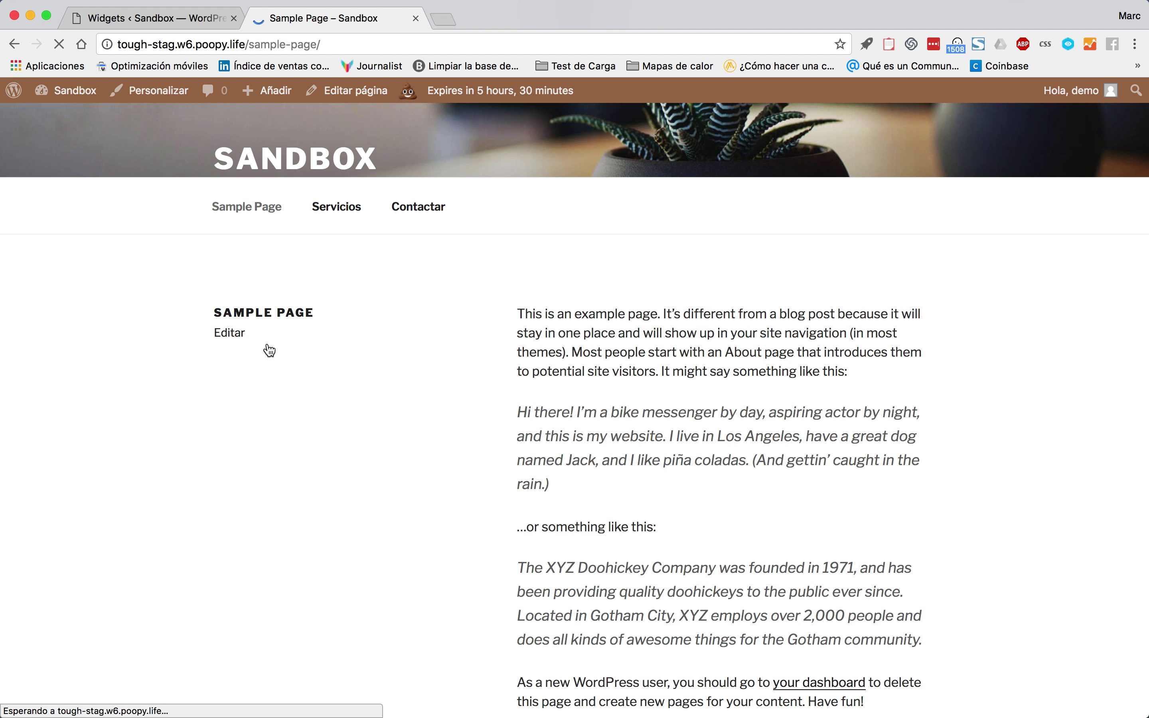
pyautogui.scroll(-10, 269, 351)
pyautogui.click(341, 138)
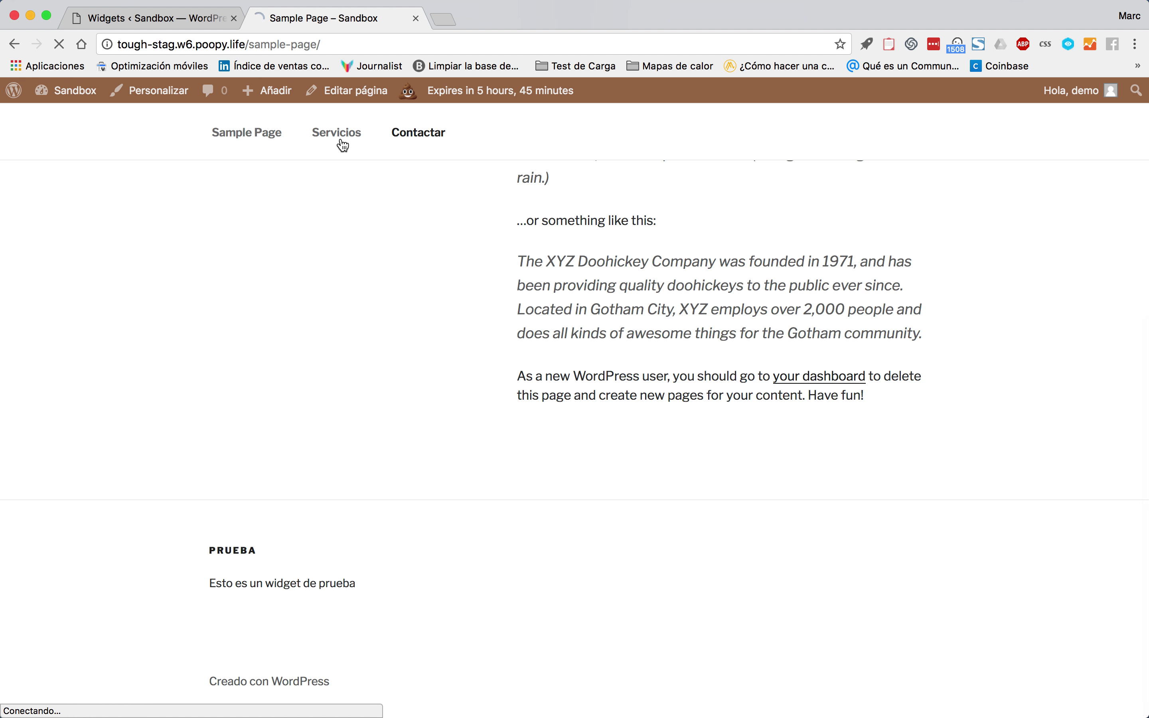
pyautogui.click(417, 268)
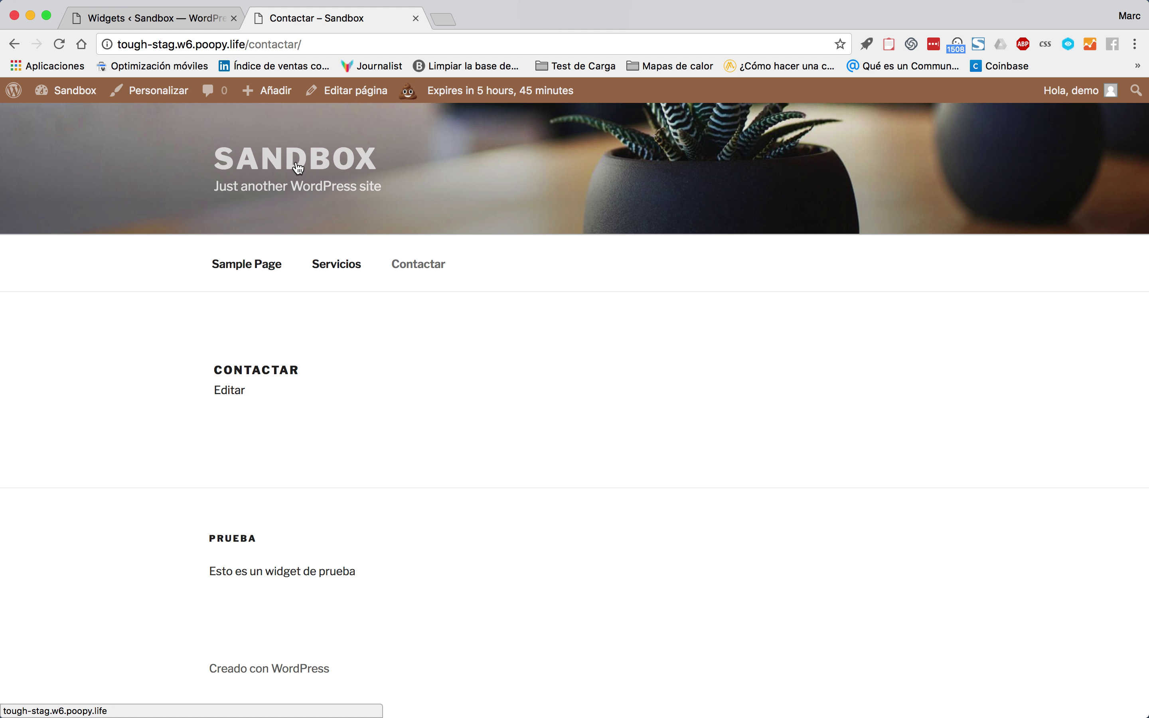
# Open the Hello world! post from the home page, check its footer for the Prueba widget, and return to the home page.
pyautogui.click(298, 168)
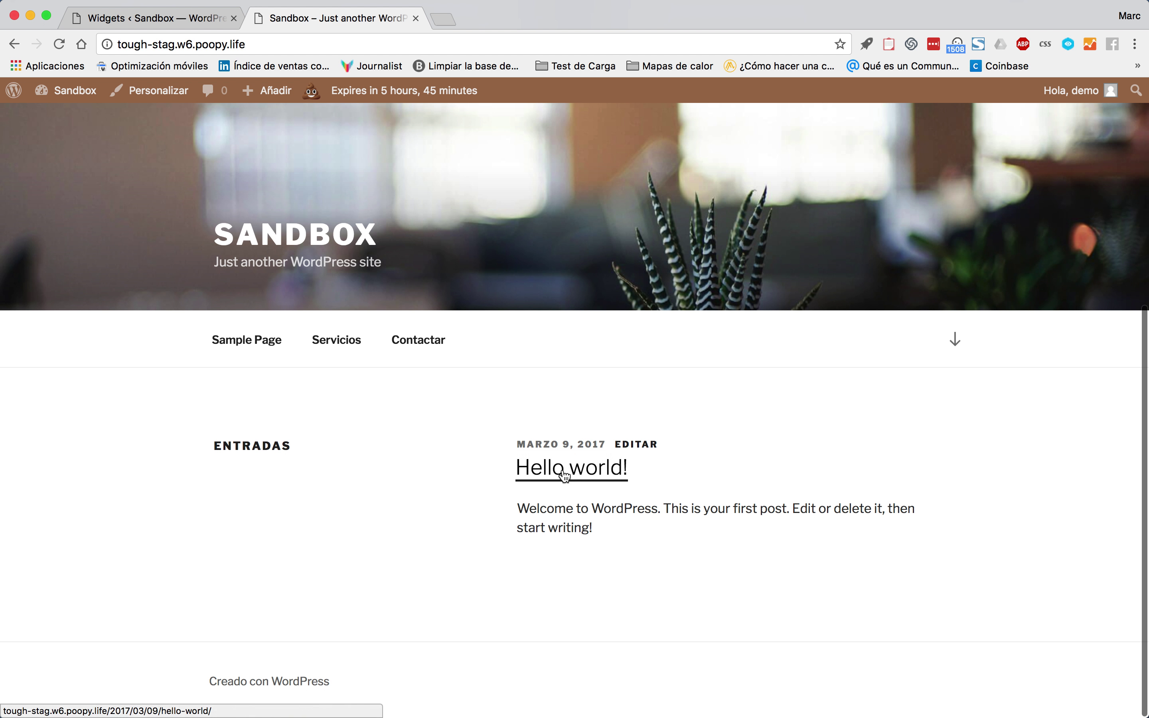
pyautogui.click(566, 475)
pyautogui.scroll(-10, 561, 474)
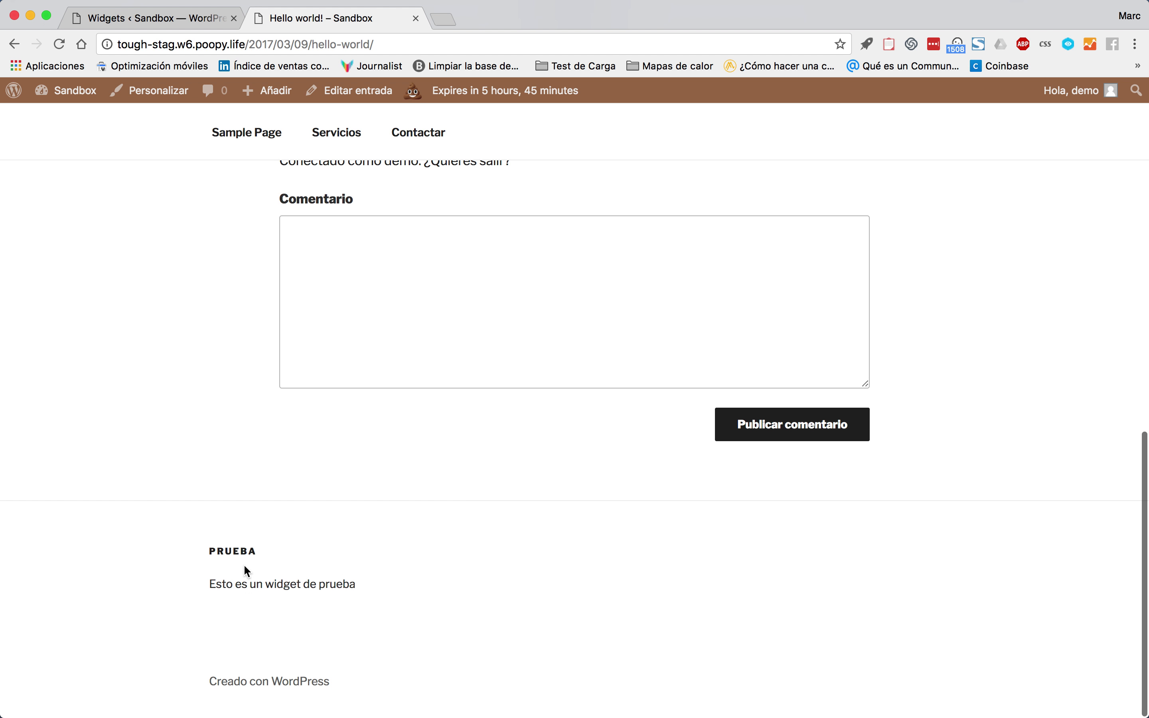
pyautogui.scroll(15, 252, 584)
pyautogui.click(285, 172)
# Return to the widgets page and clear Front page in the Prueba widget's Global Sections.
pyautogui.click(194, 20)
pyautogui.scroll(2, 561, 377)
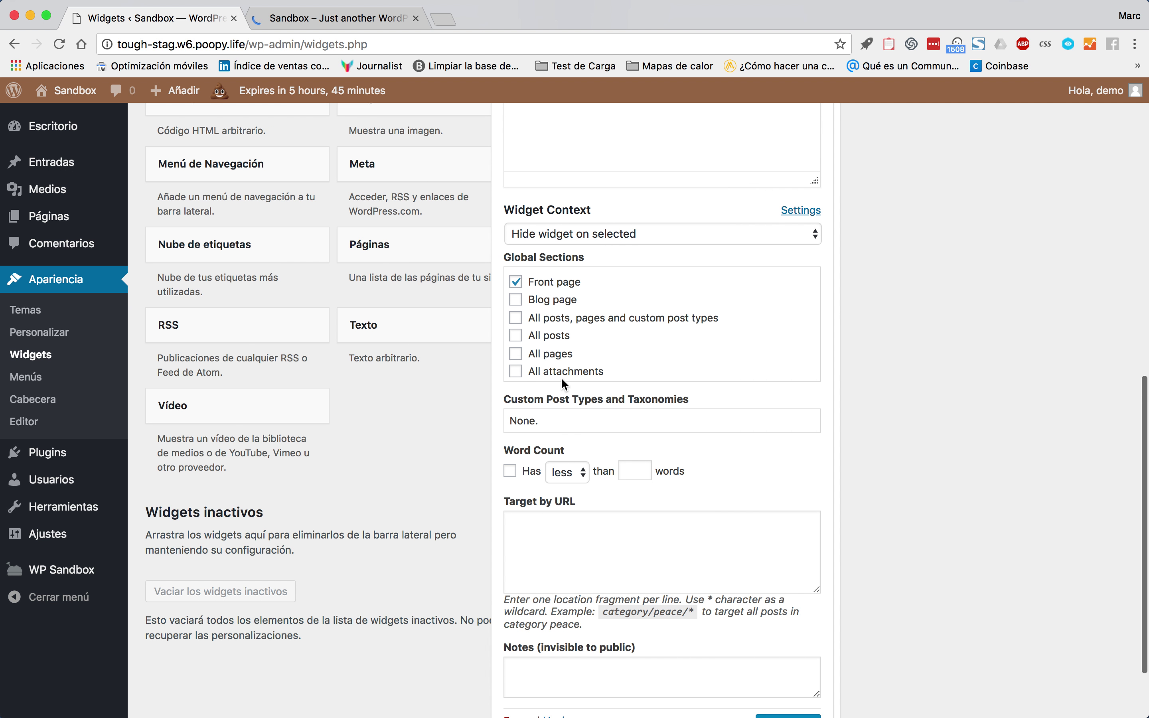
pyautogui.scroll(-8, 598, 323)
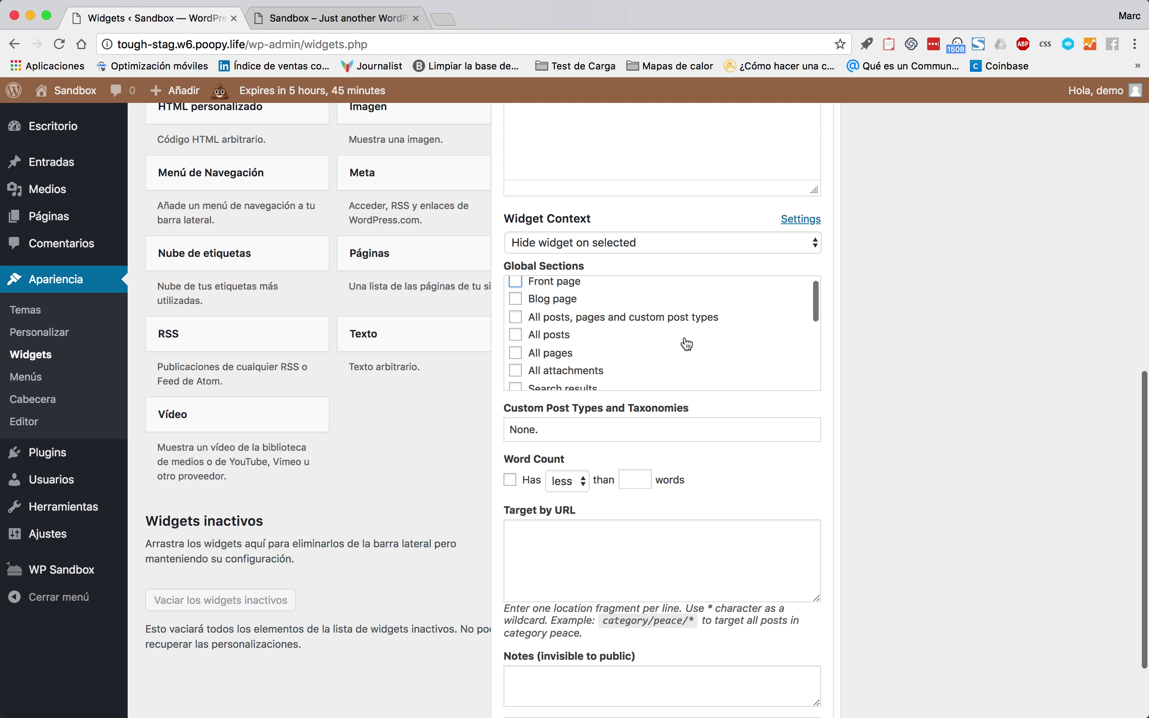
pyautogui.scroll(10, 687, 343)
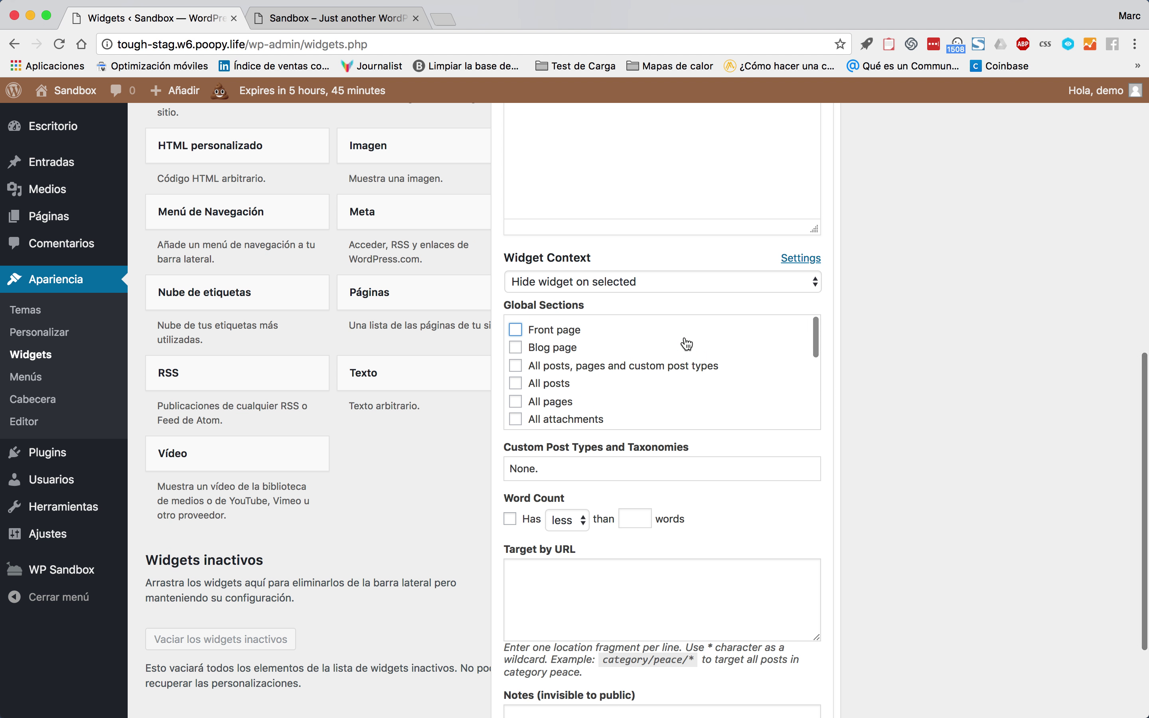
# Review the Prueba widget's Global Sections options, from posts, search results and 404 error page through the archive types.
pyautogui.scroll(-3, 700, 350)
pyautogui.scroll(3, 698, 349)
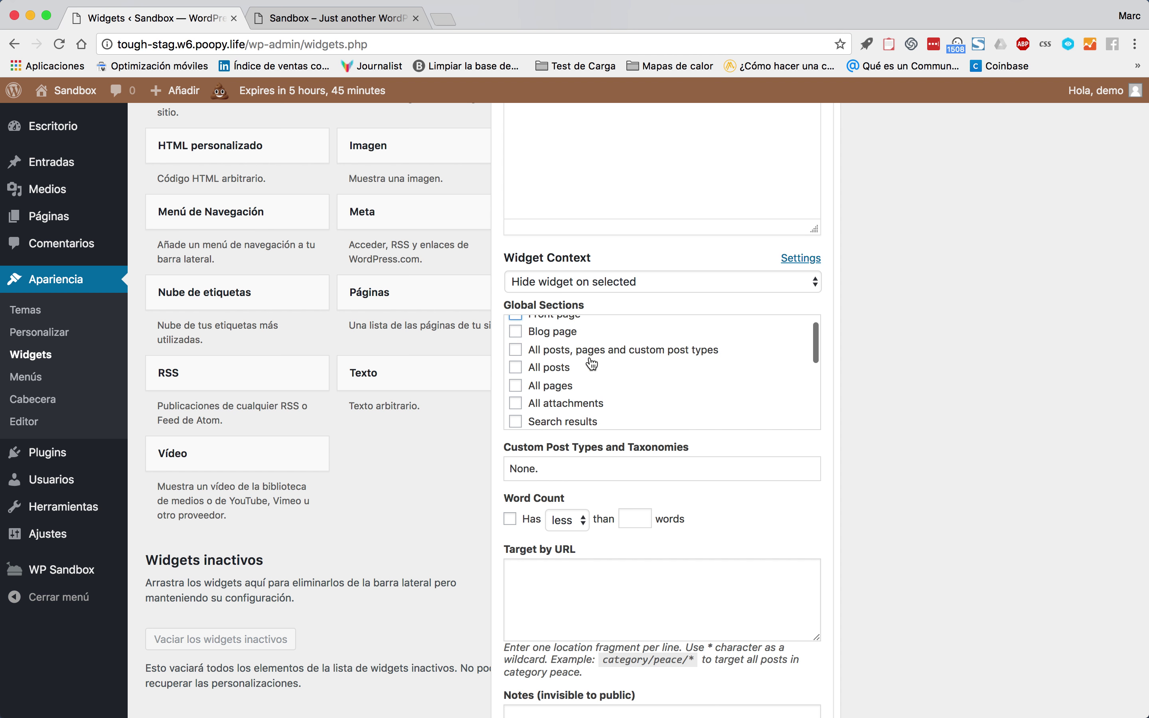
pyautogui.scroll(-3, 662, 394)
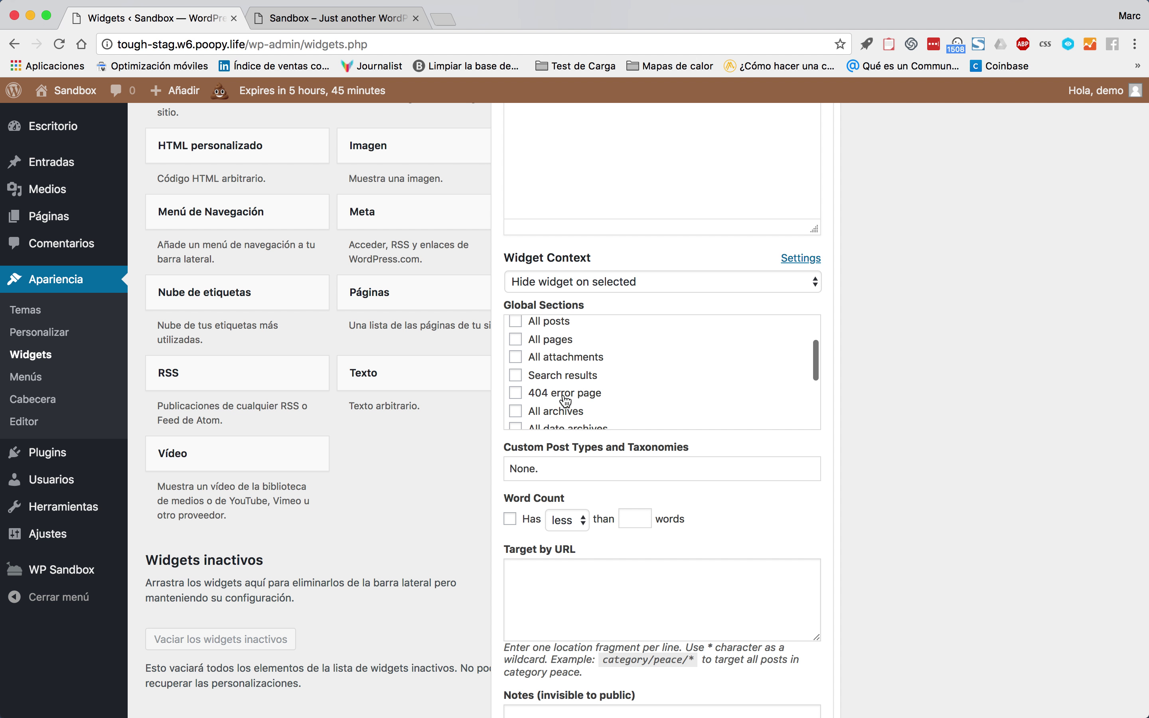
pyautogui.scroll(-3, 612, 404)
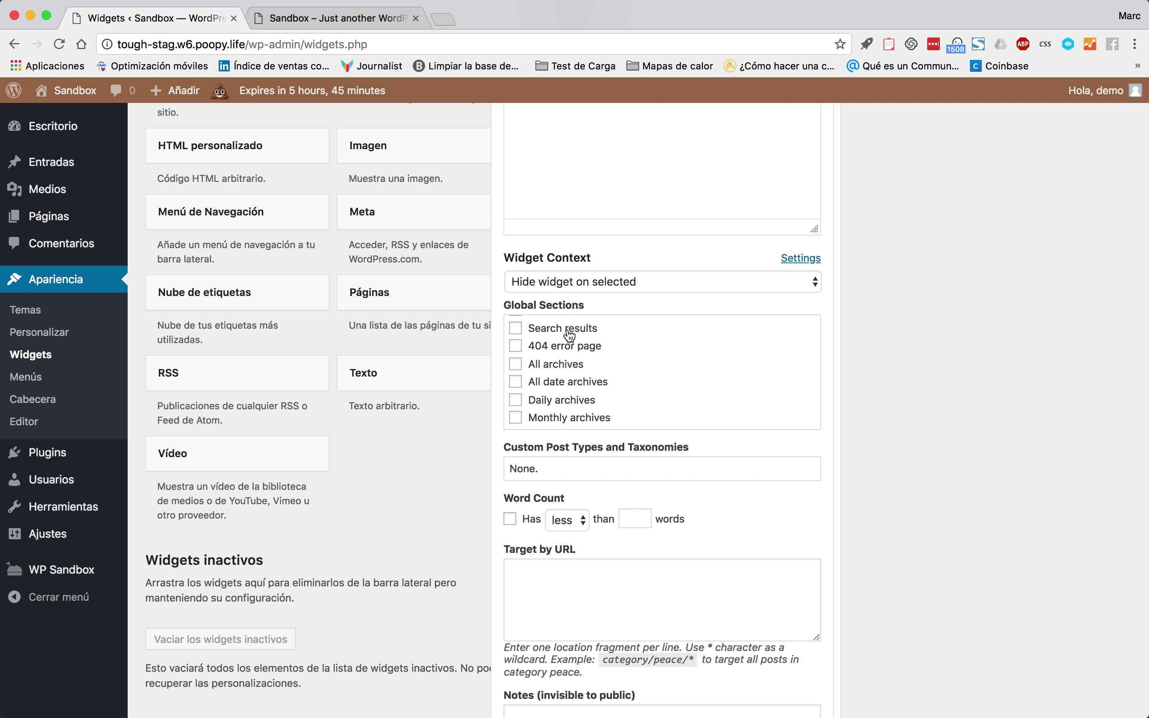
pyautogui.scroll(-2, 603, 362)
pyautogui.scroll(3, 612, 371)
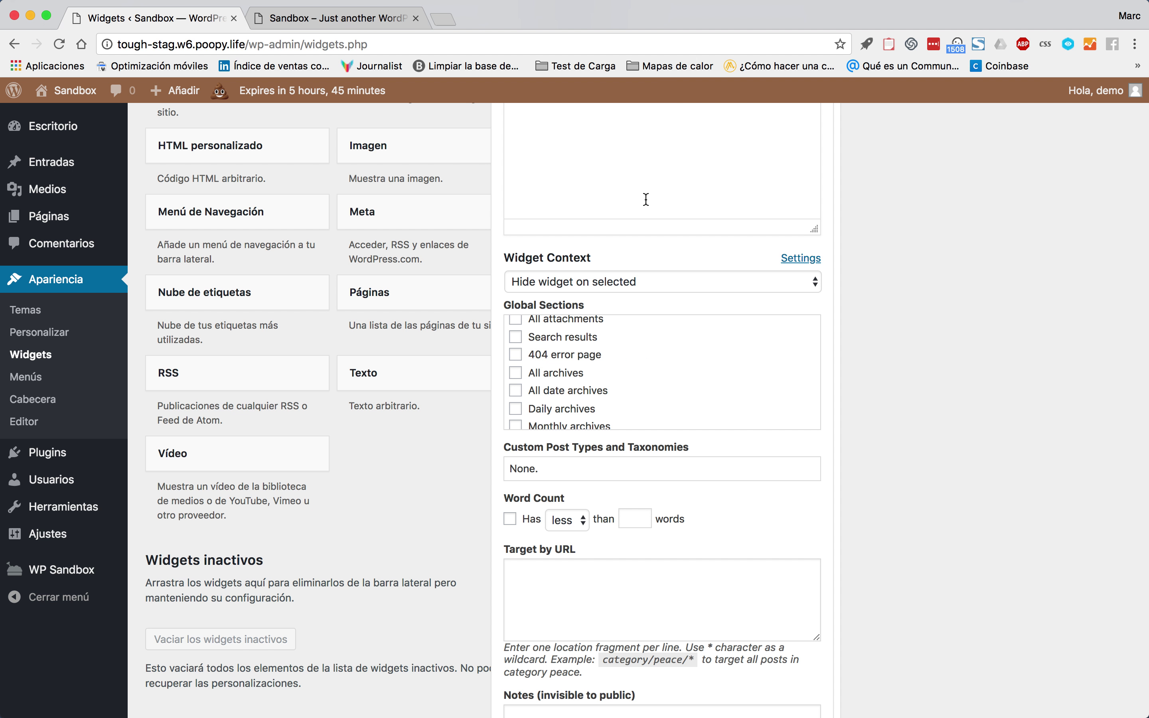
pyautogui.scroll(-4, 650, 366)
pyautogui.scroll(-1, 649, 366)
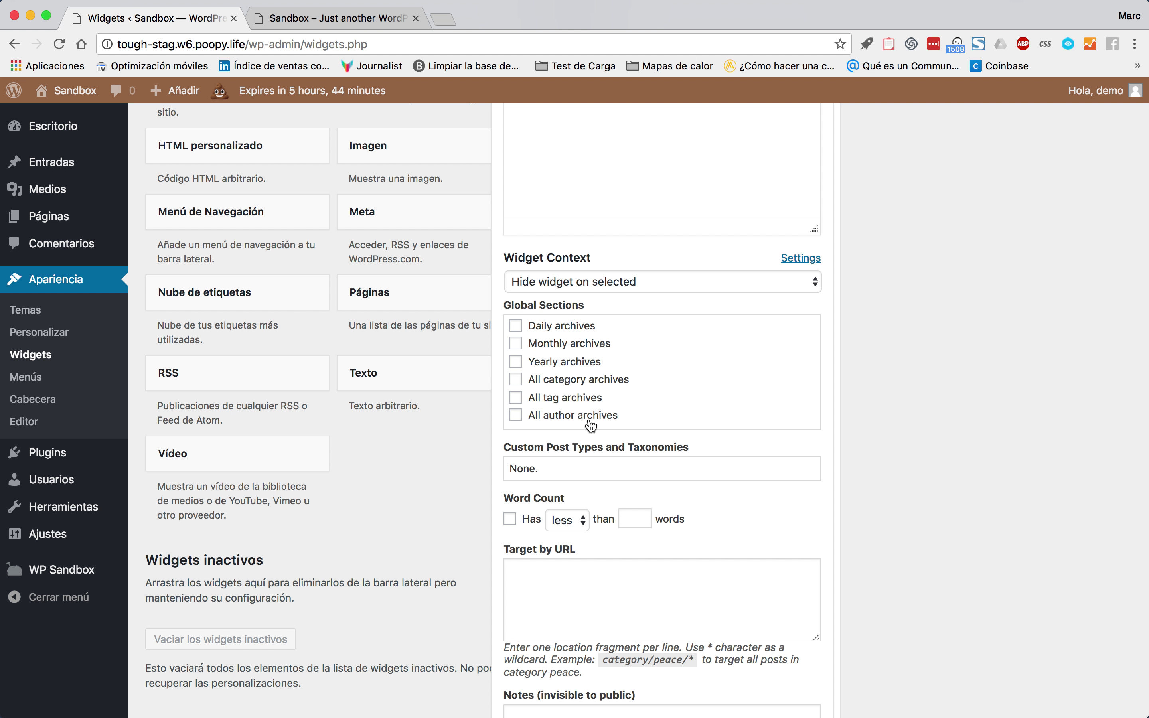
pyautogui.scroll(-5, 617, 420)
pyautogui.scroll(3, 633, 417)
pyautogui.scroll(-3, 588, 409)
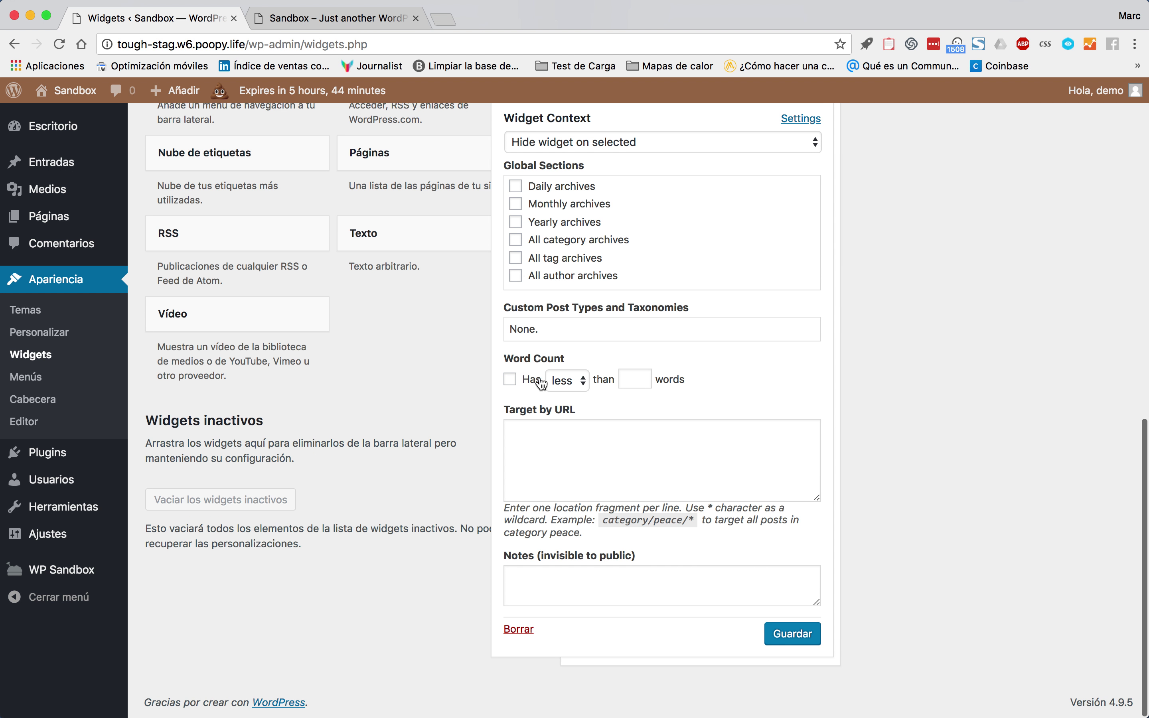
# Examine the less and more choices of the Prueba widget's Word Count condition, leaving it set to less.
pyautogui.click(580, 391)
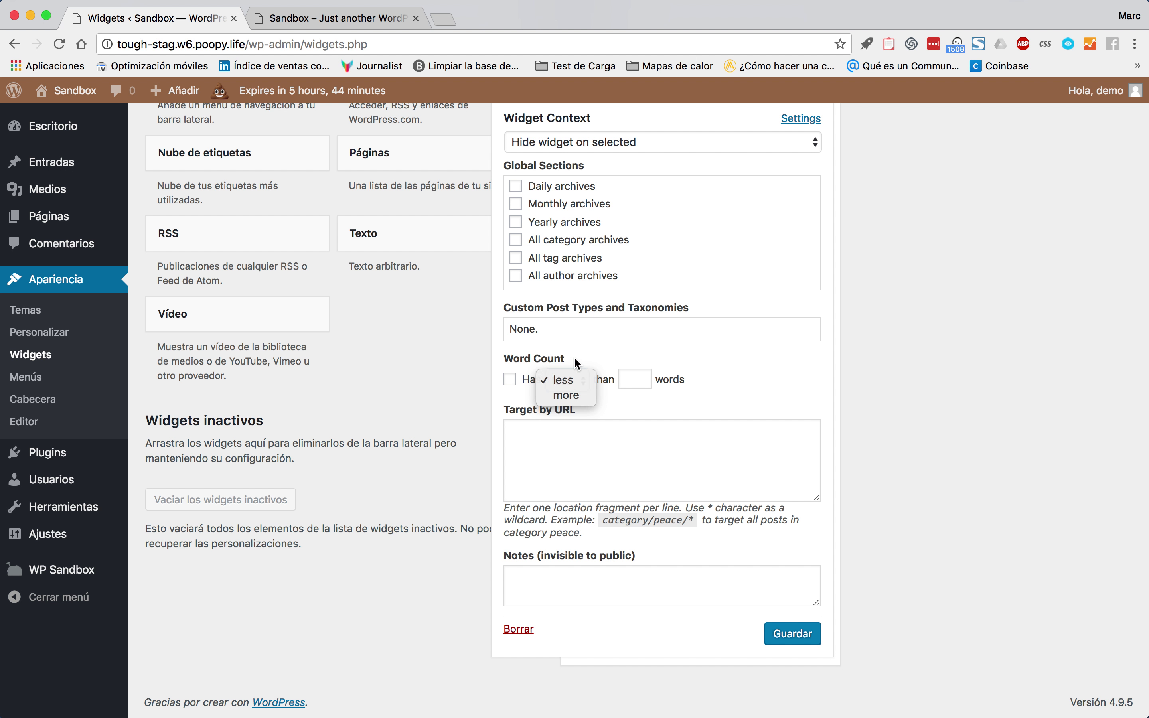
pyautogui.click(573, 384)
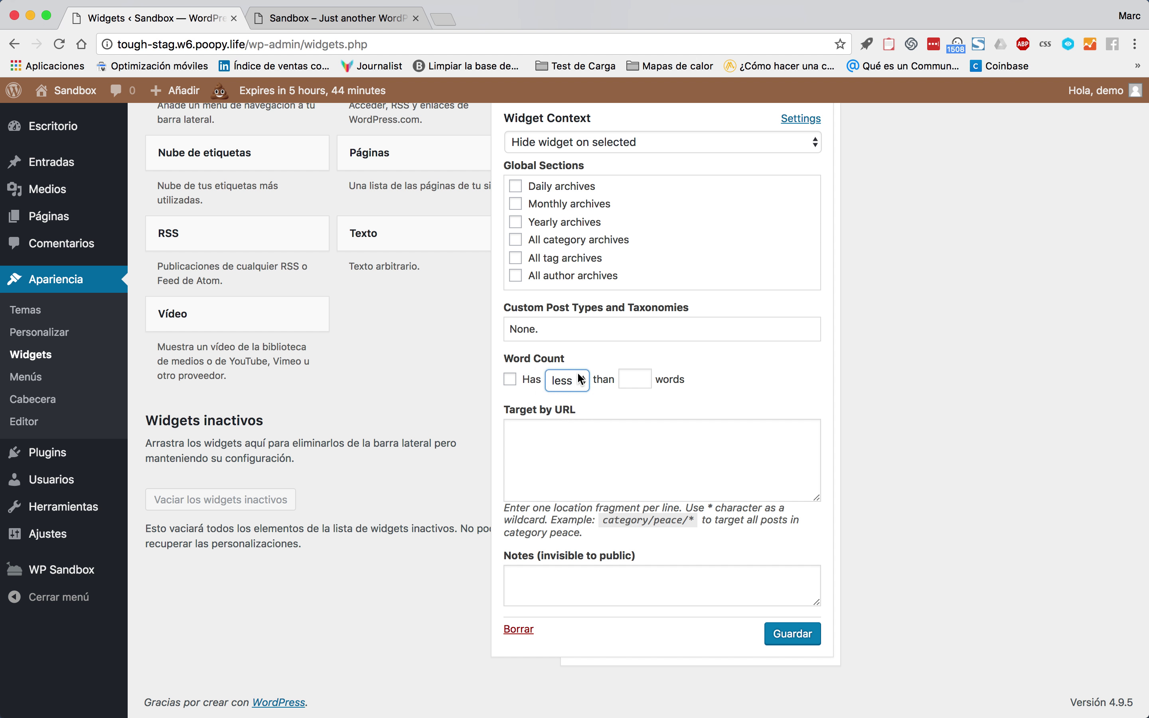
pyautogui.click(580, 382)
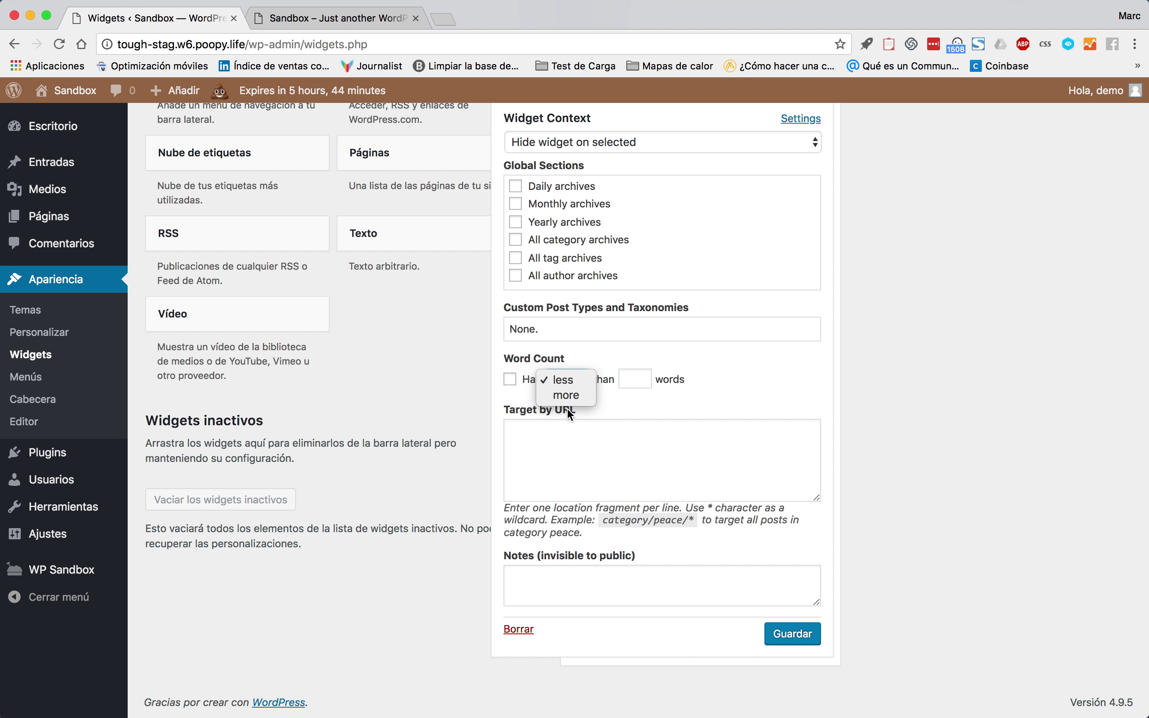
pyautogui.click(589, 344)
pyautogui.moveTo(656, 380); pyautogui.dragTo(669, 385)
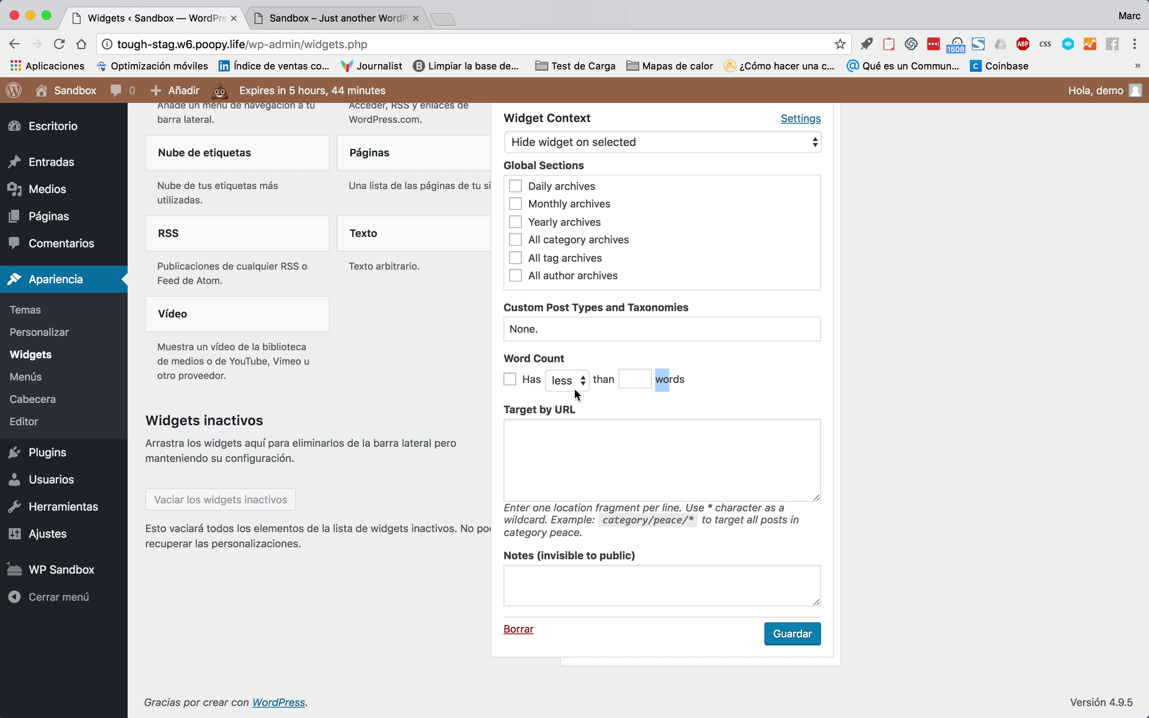
pyautogui.click(592, 403)
# Save the Prueba widget's updated context settings.
pyautogui.scroll(8, 646, 500)
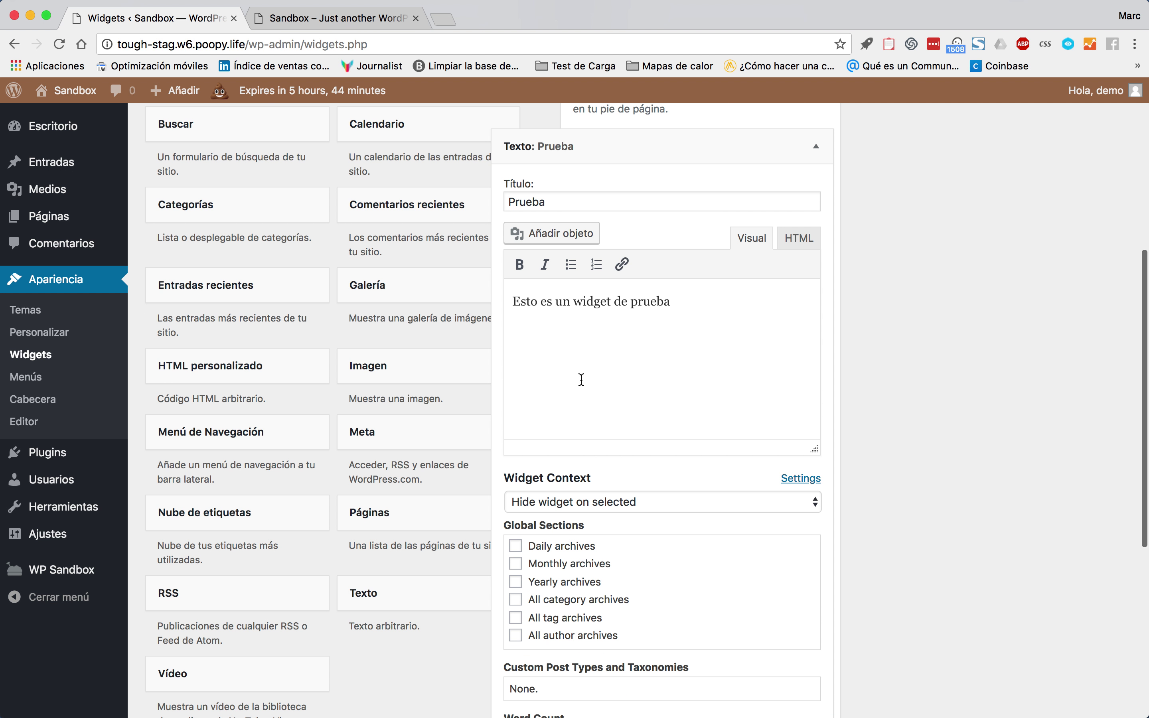
pyautogui.scroll(-8, 582, 380)
pyautogui.click(800, 636)
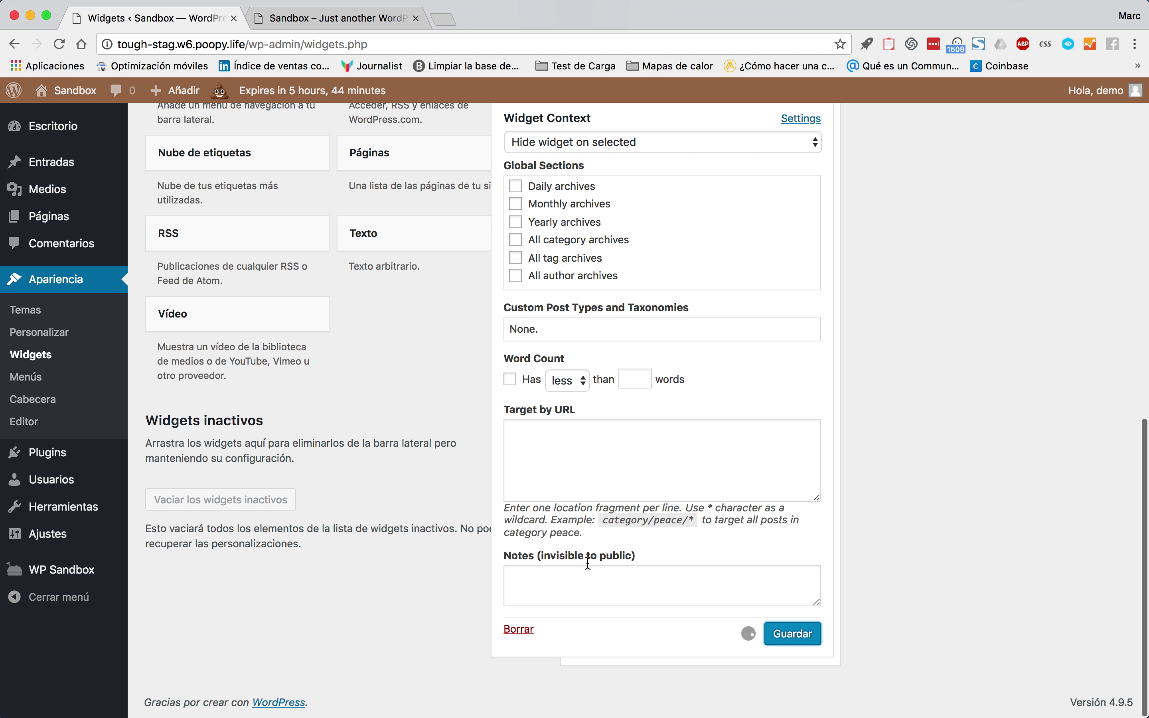
# Switch to the site view, reload the home page and check its footer for the Prueba widget.
pyautogui.click(342, 25)
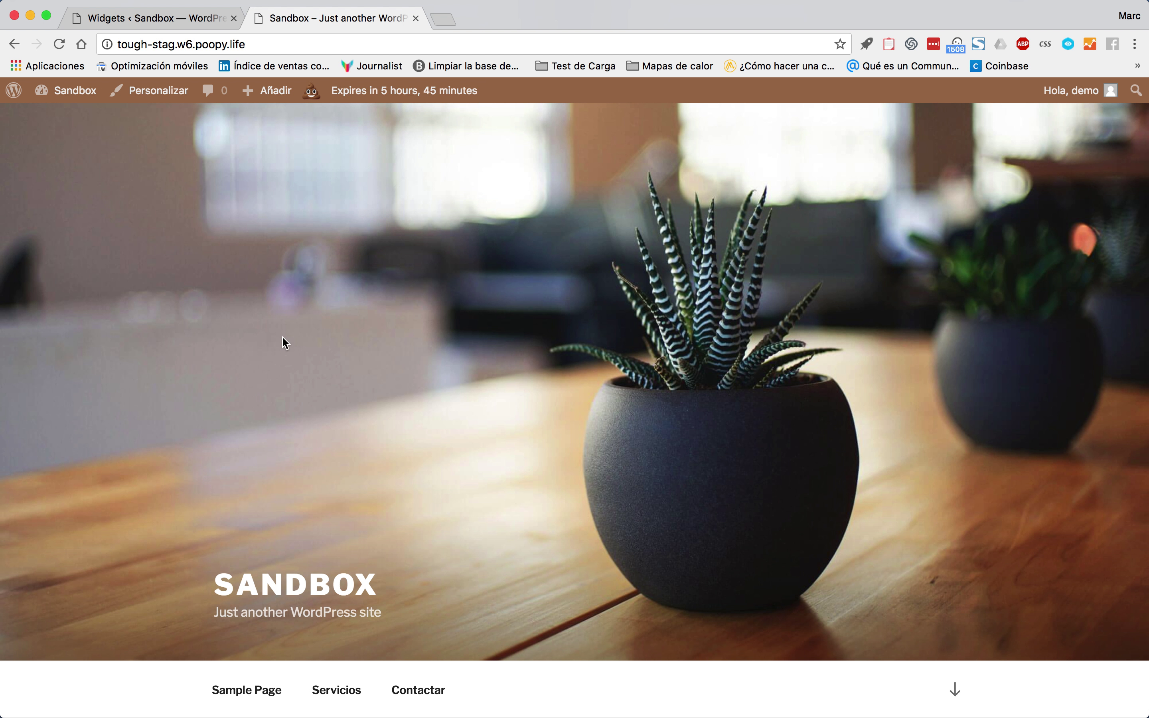
pyautogui.scroll(-8, 283, 341)
pyautogui.scroll(1, 284, 342)
pyautogui.click(299, 241)
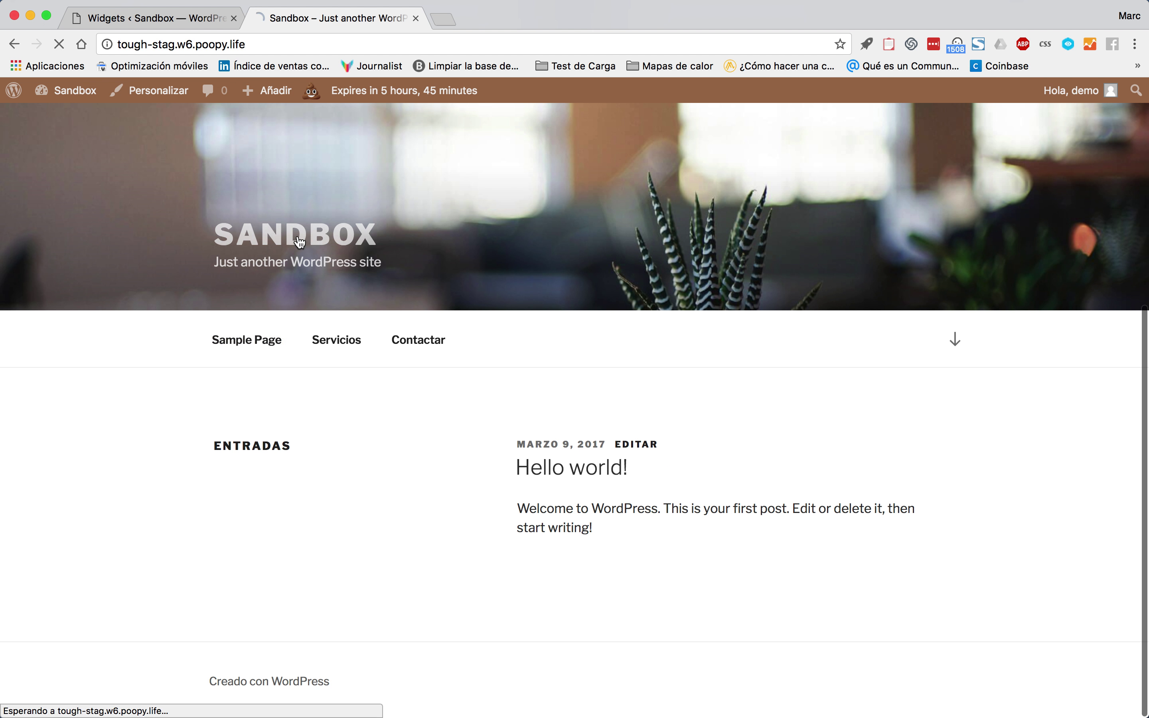
pyautogui.scroll(-10, 295, 244)
pyautogui.scroll(10, 295, 243)
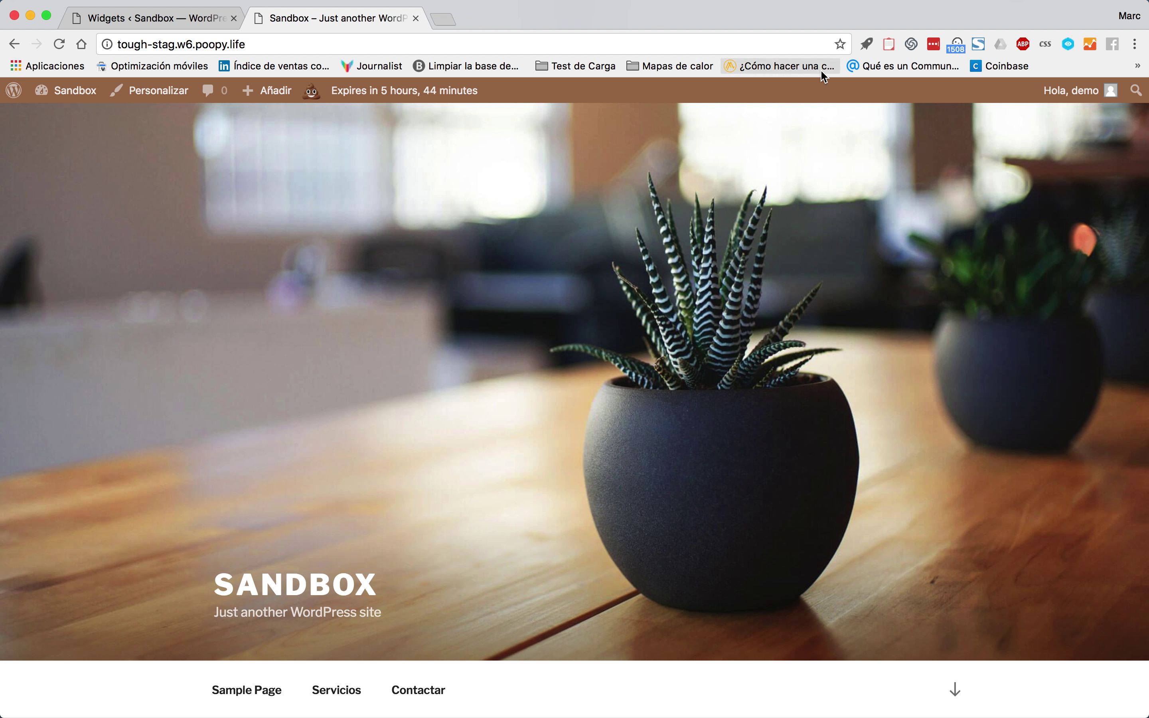
pyautogui.moveTo(858, 4)
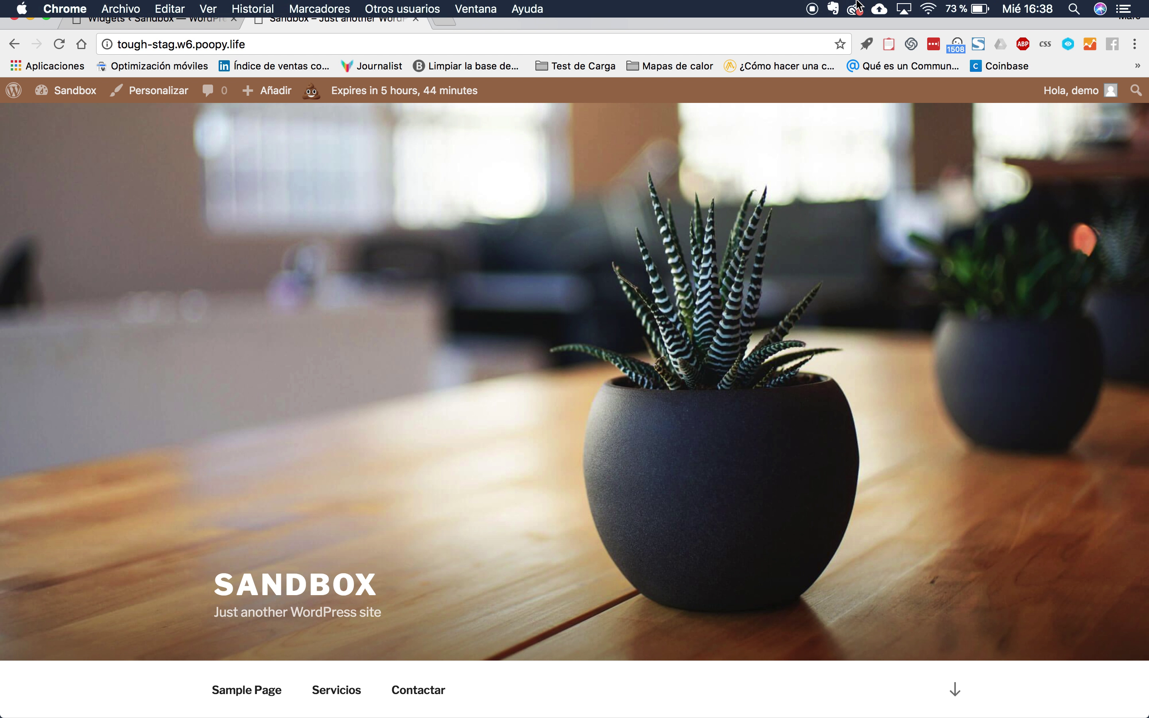